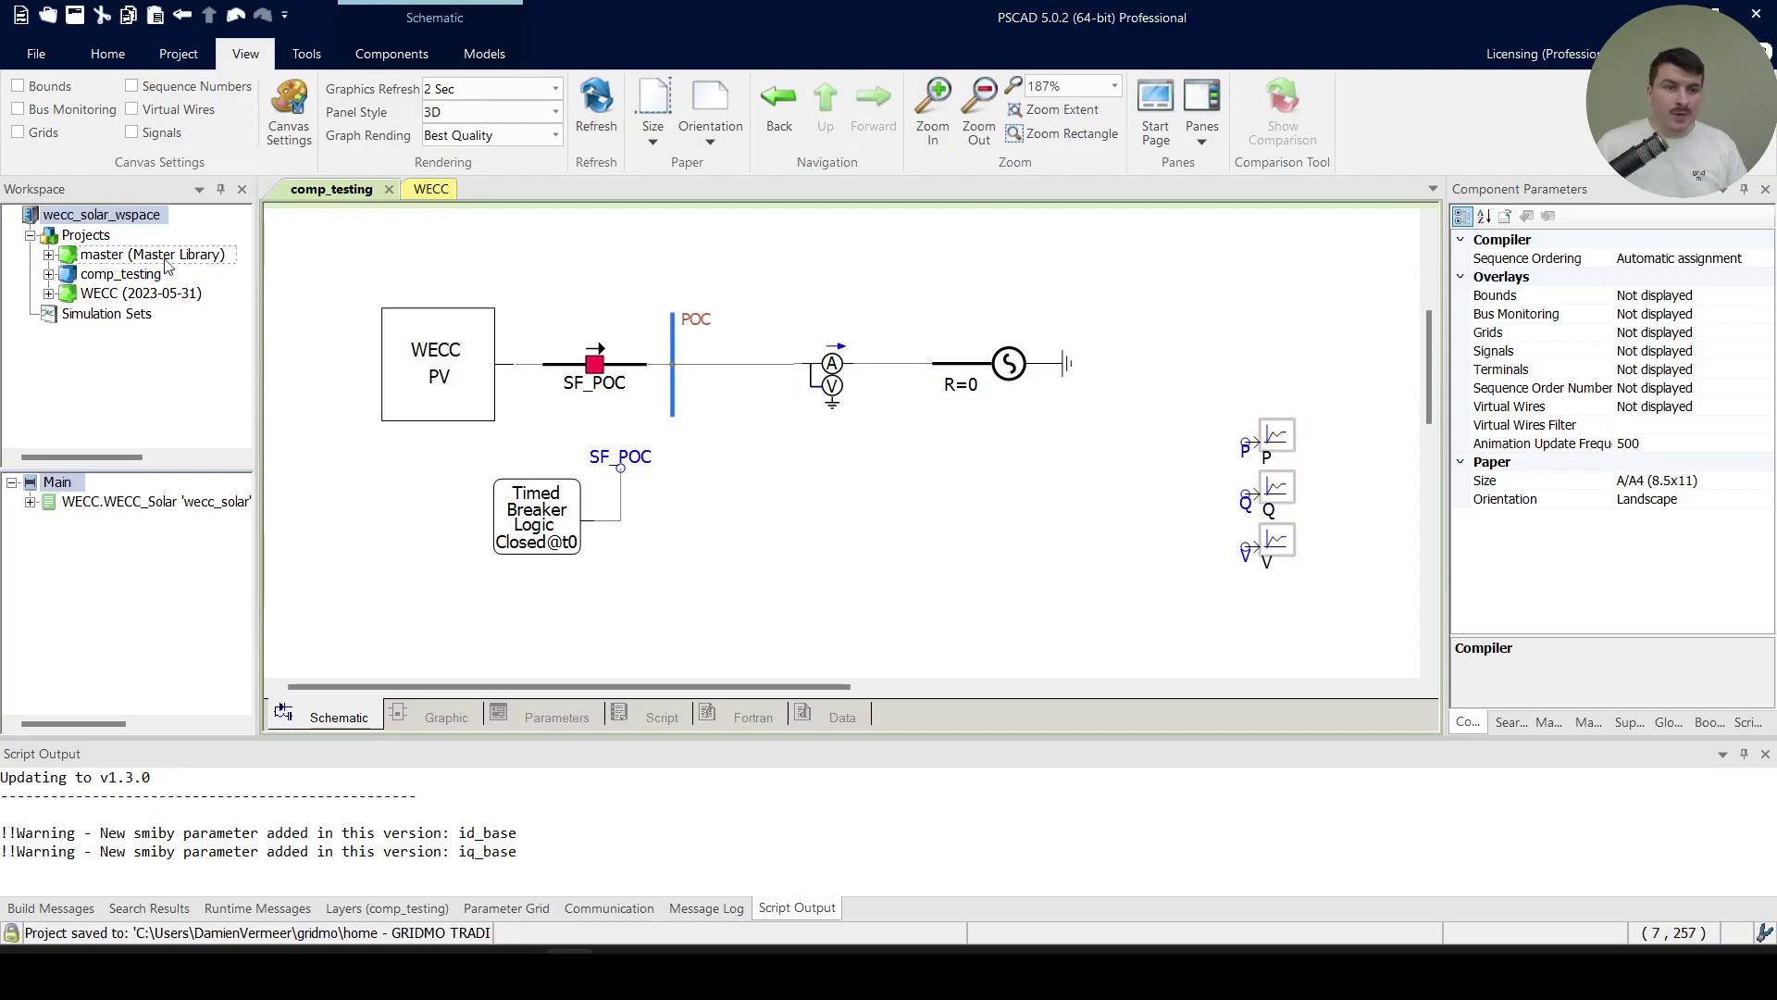
# Import the smiby_pscadv5.psdx definition file into the definitions of the comp_testing project
pyautogui.click(49, 275)
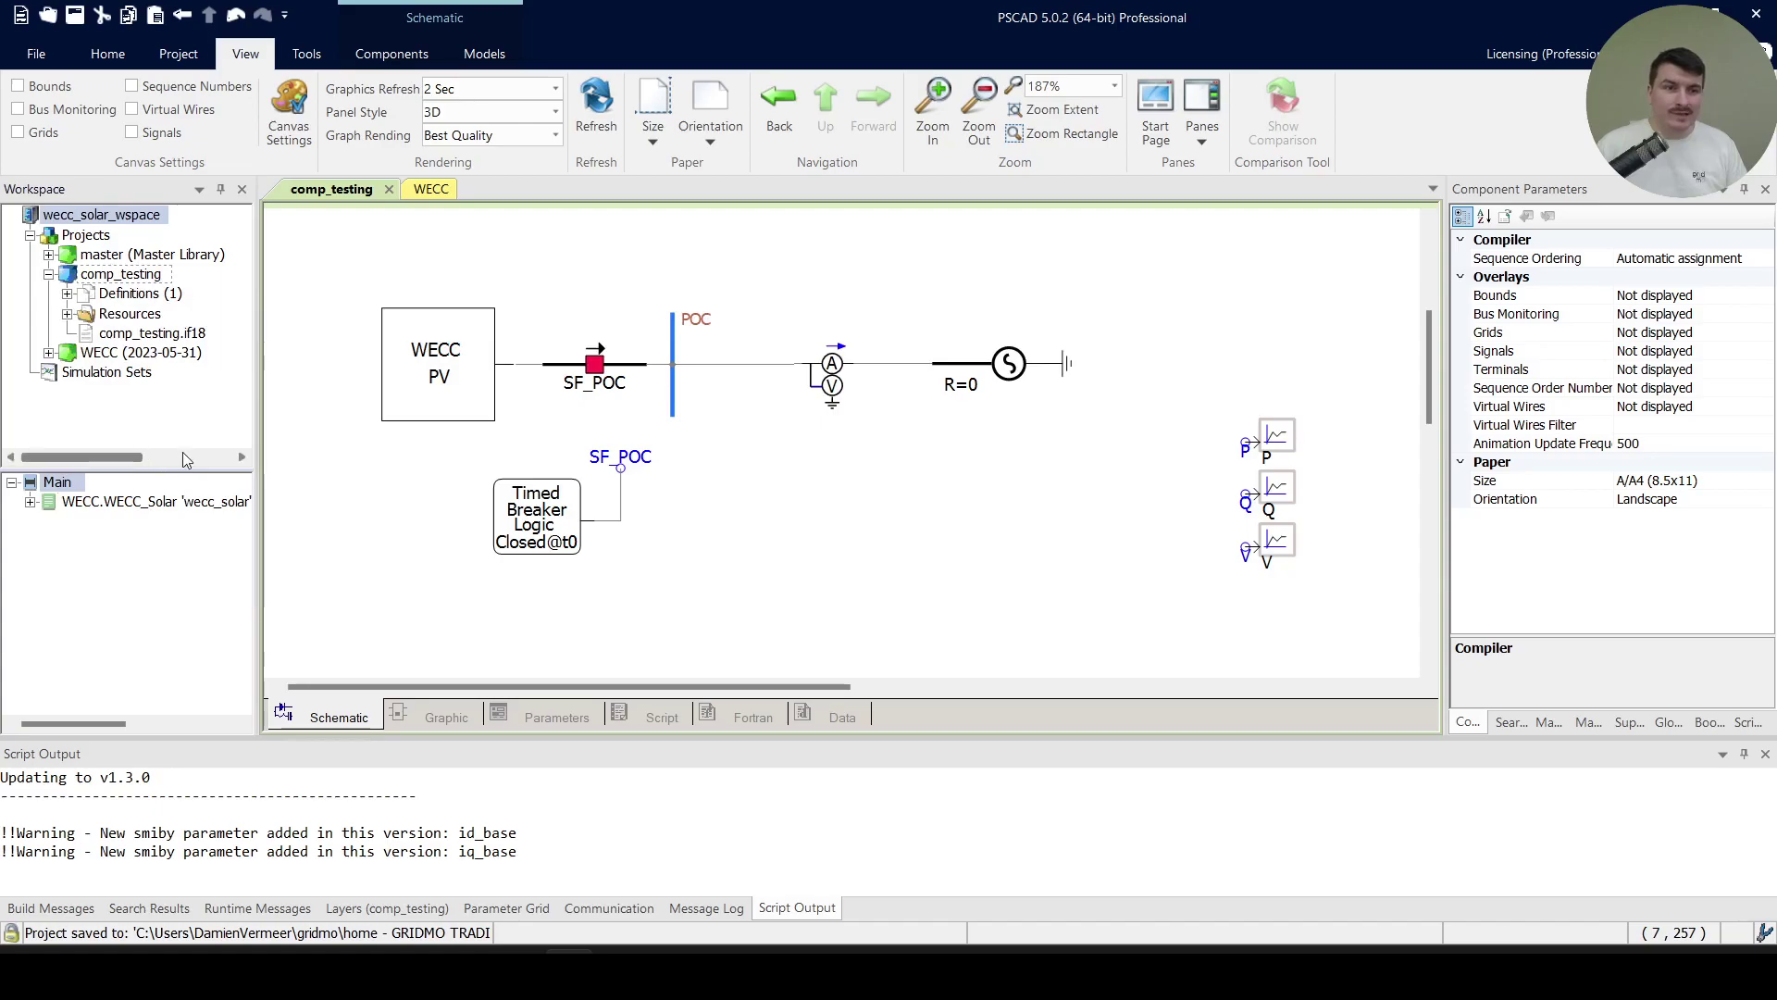
pyautogui.click(67, 294)
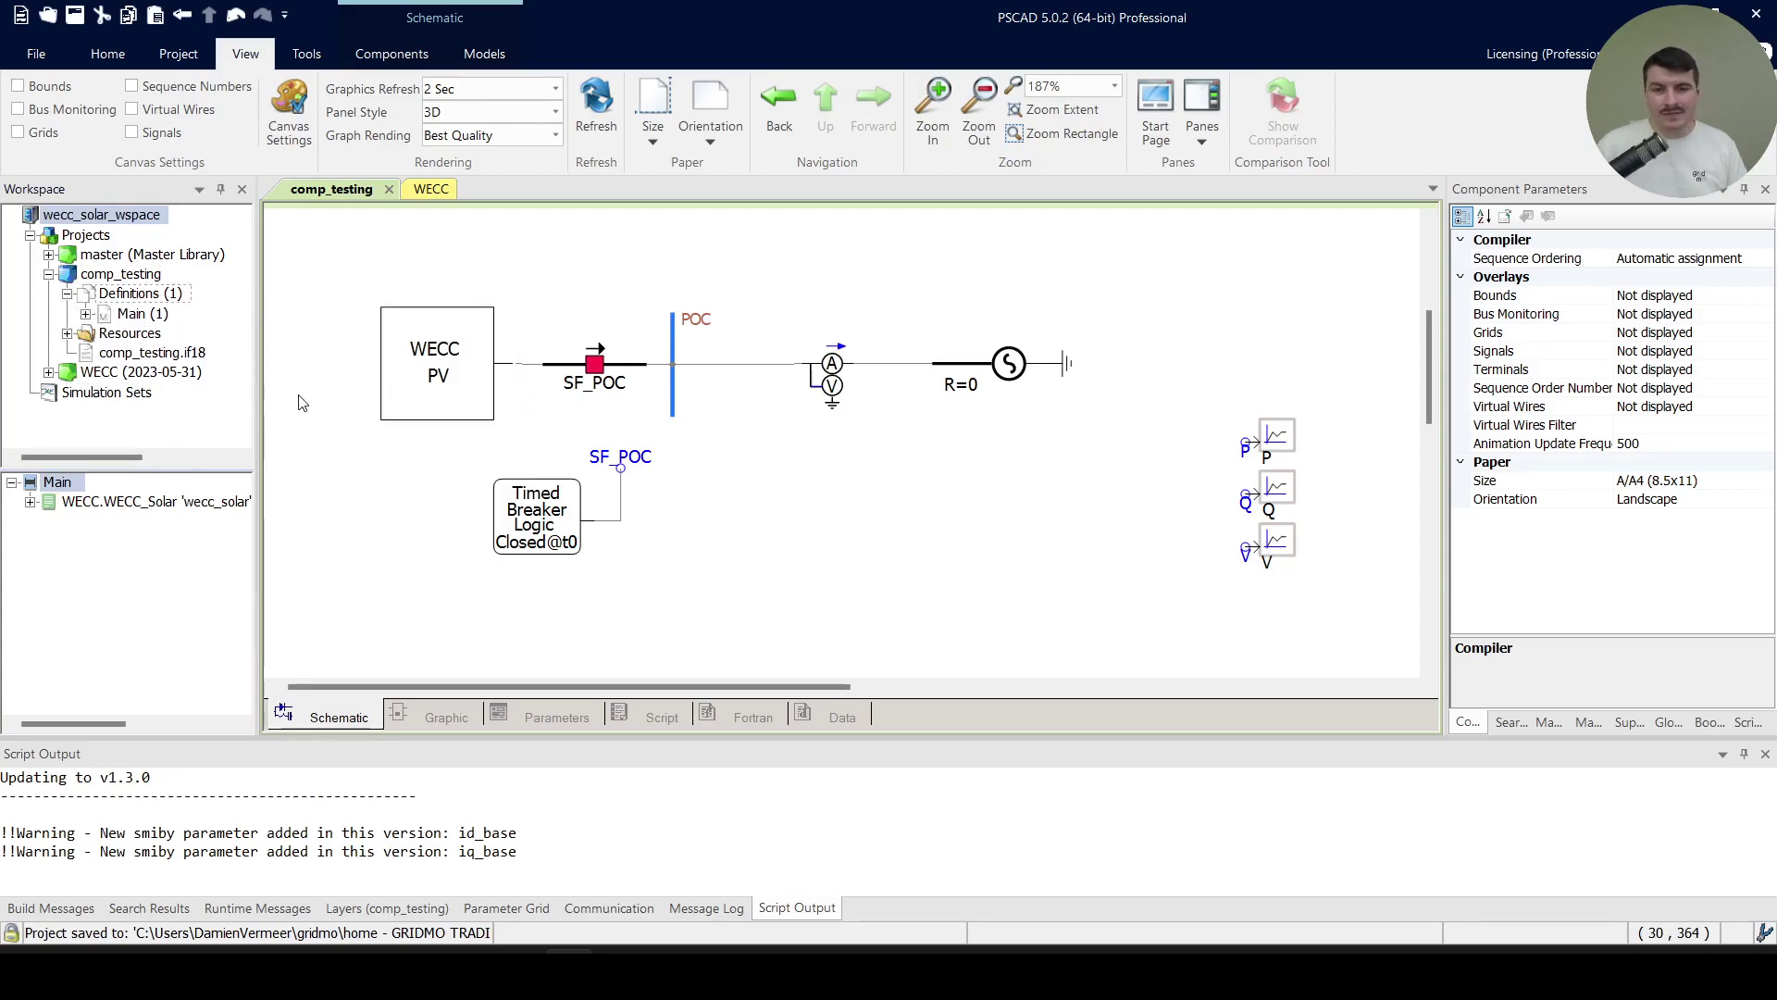
pyautogui.rightClick(139, 295)
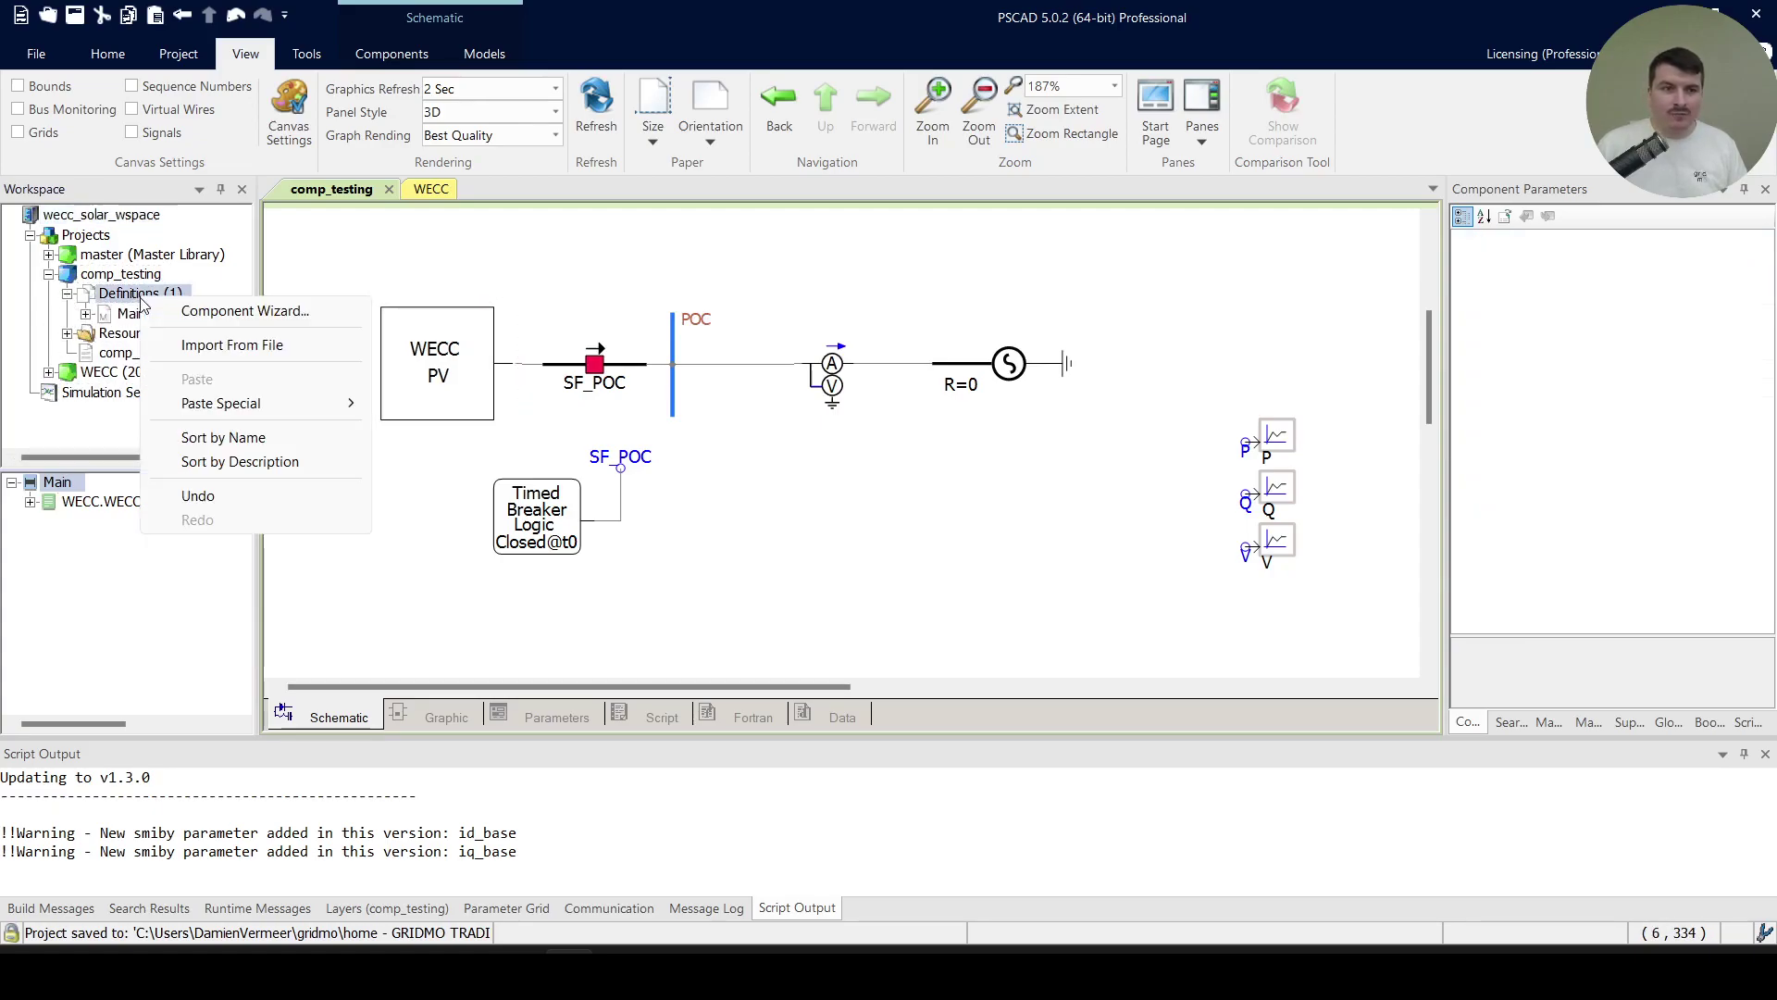
pyautogui.click(227, 347)
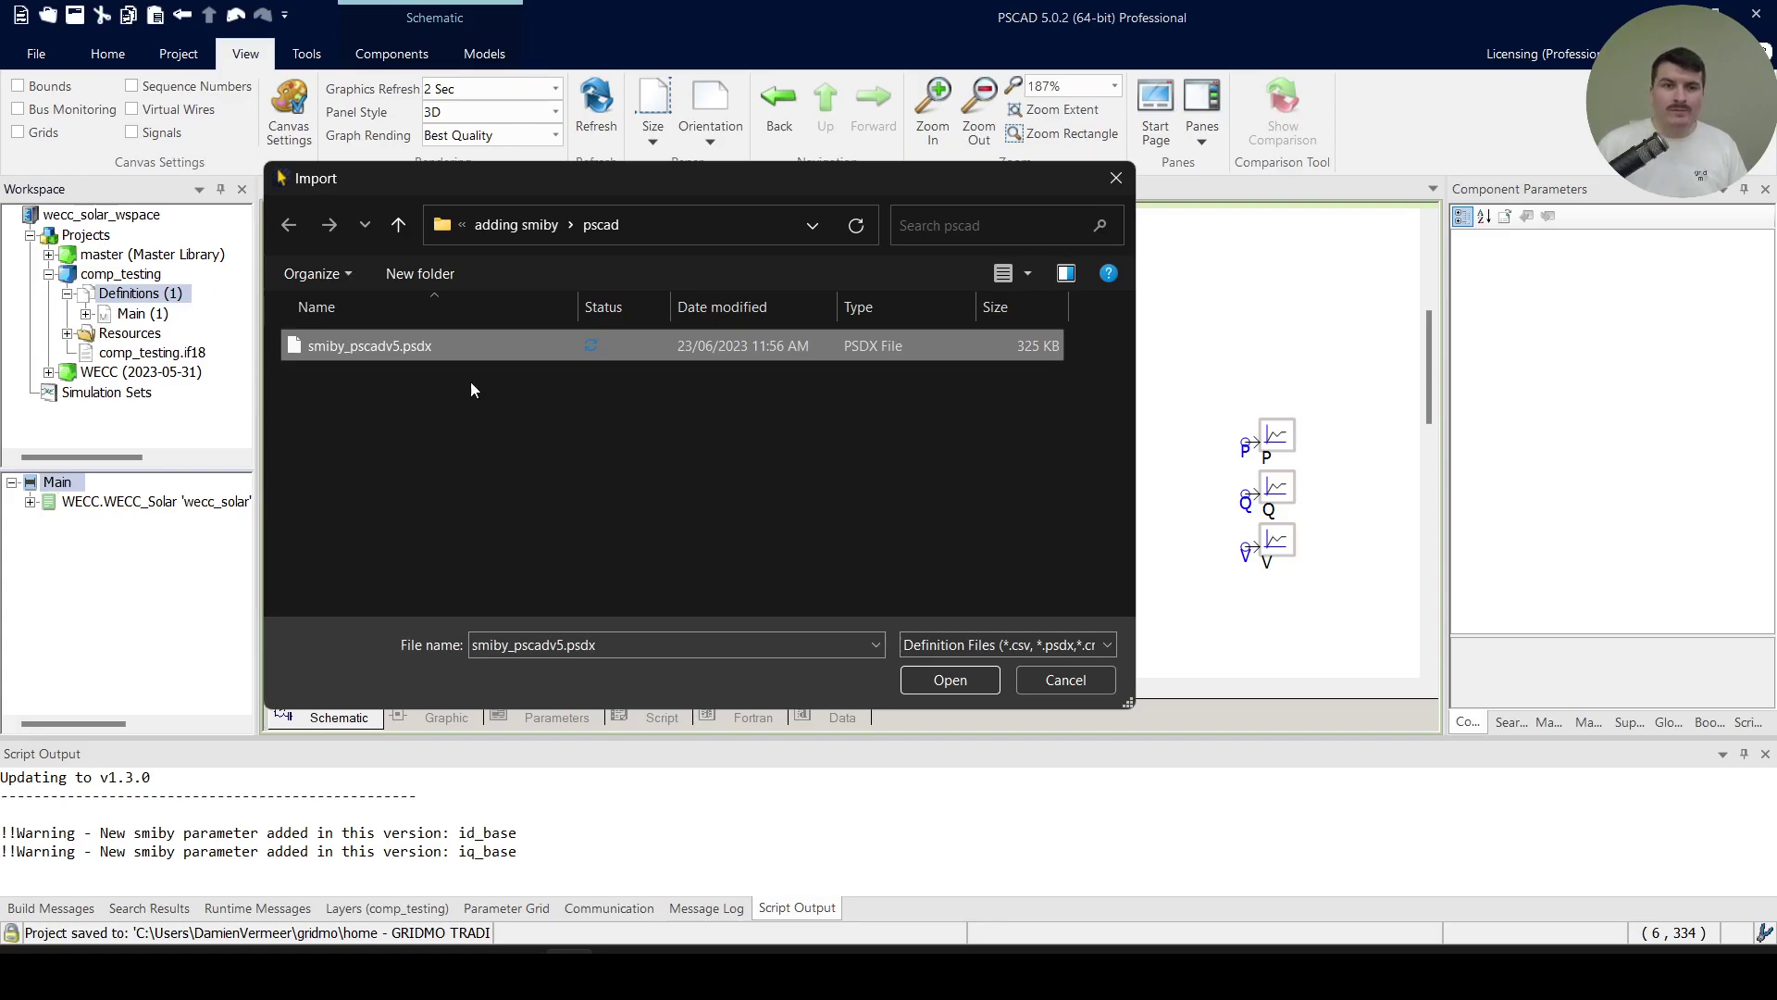
pyautogui.click(990, 682)
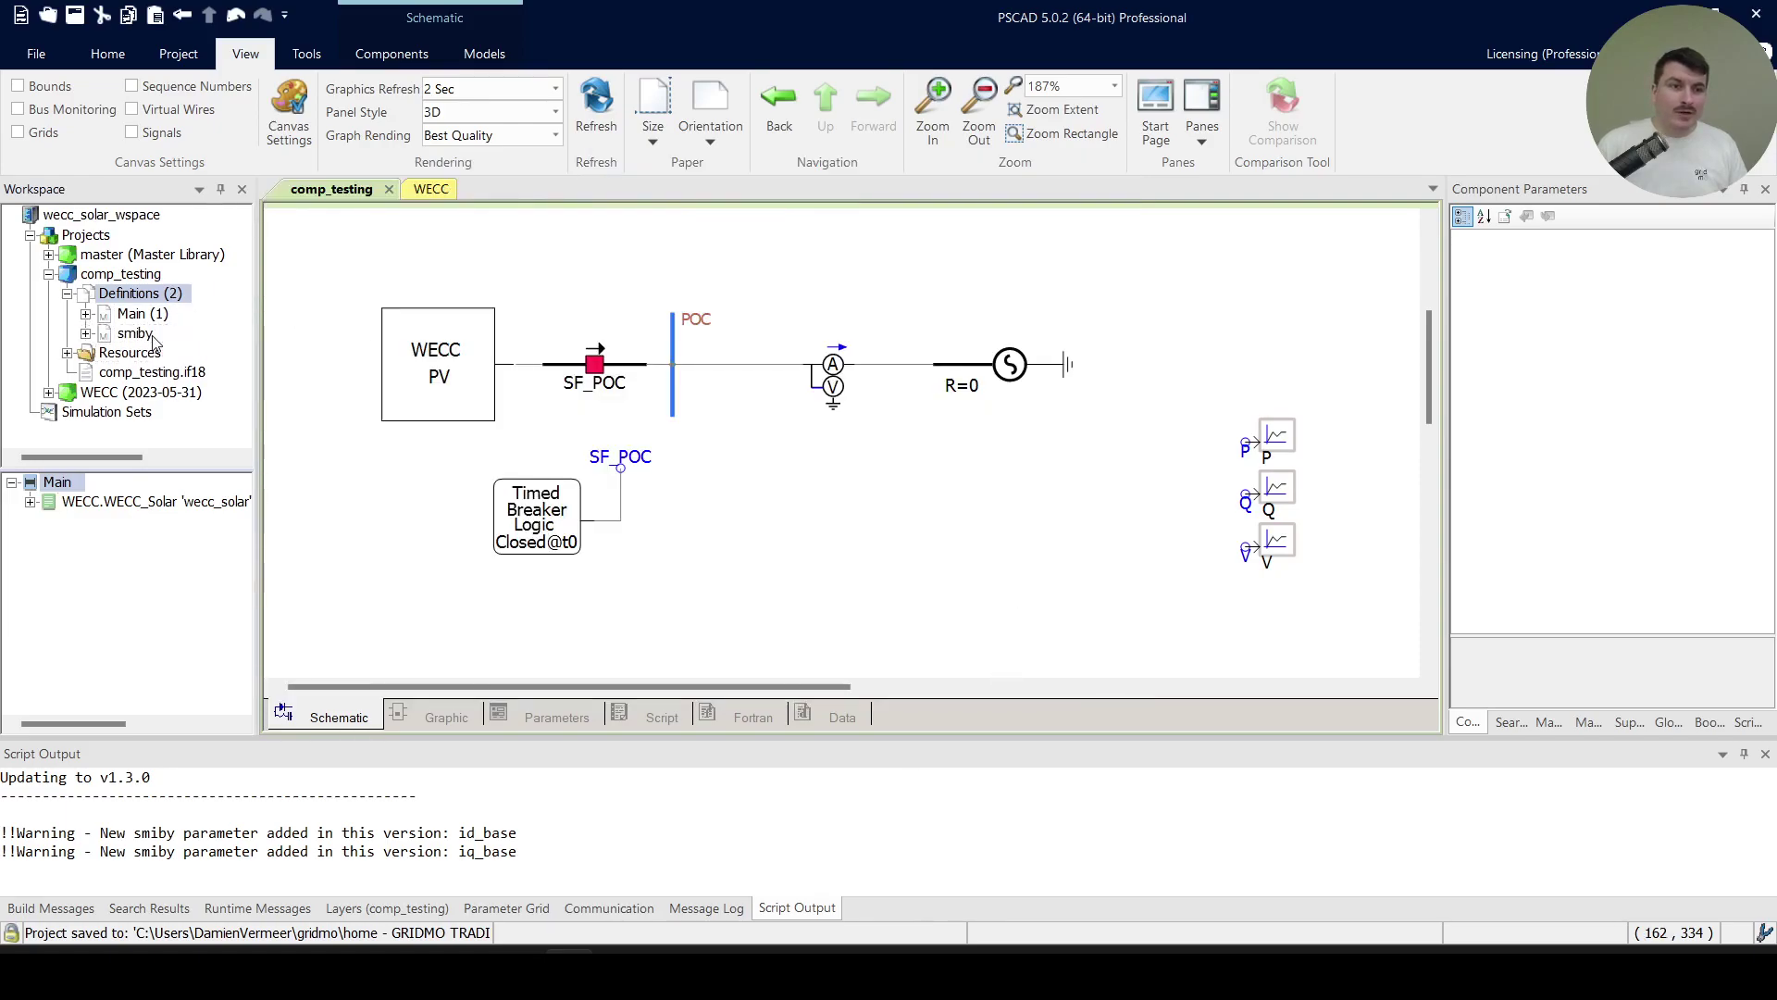
# Copy the smiby definition into the comp_testing schematic and place its block just below the voltage source
pyautogui.moveTo(153, 342)
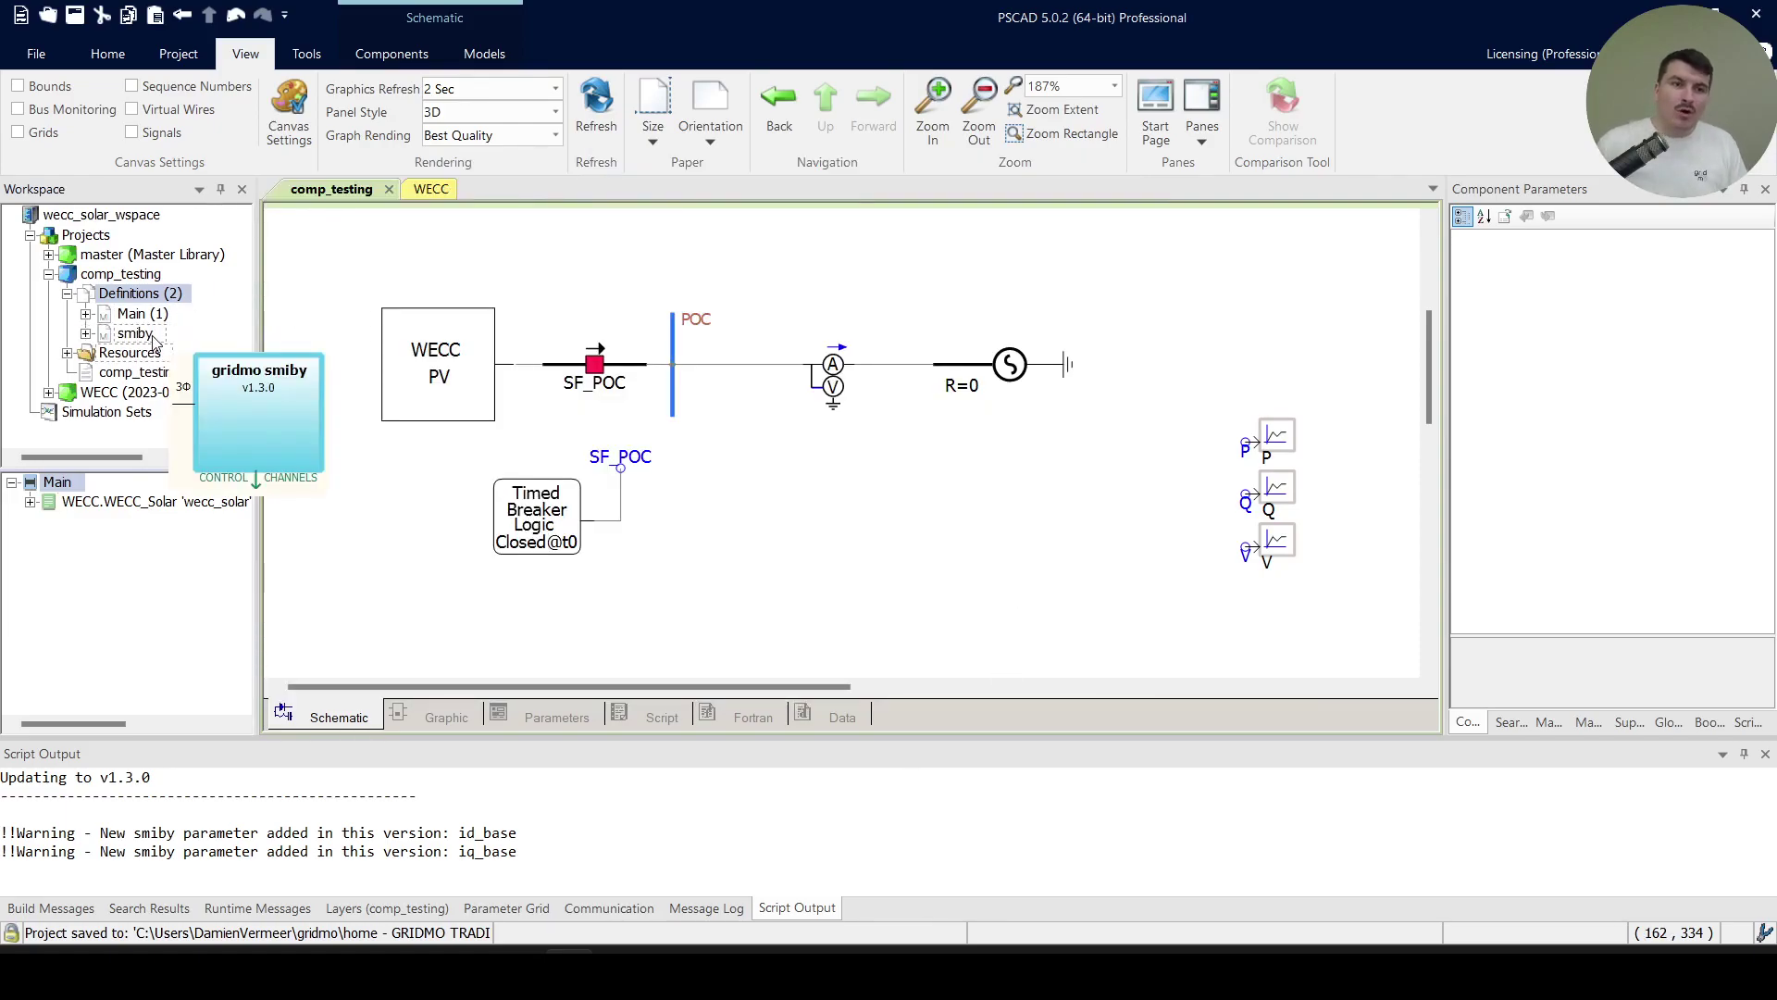
pyautogui.rightClick(147, 338)
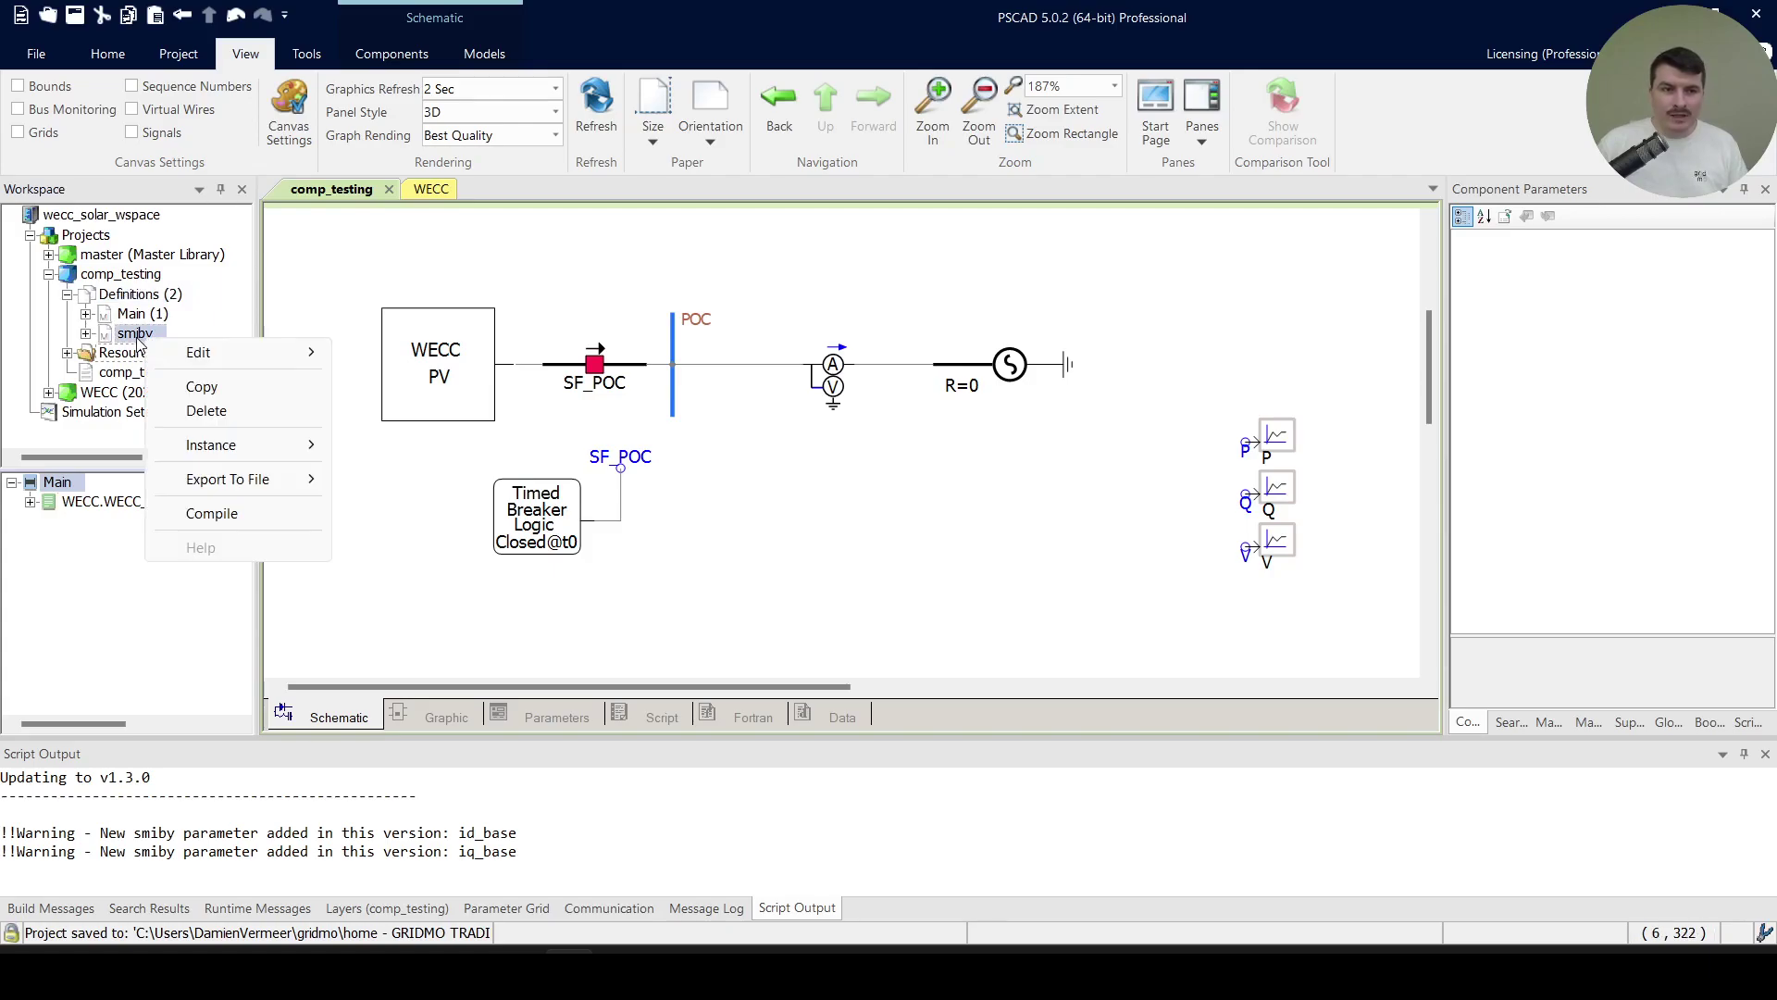
pyautogui.click(200, 388)
pyautogui.rightClick(845, 383)
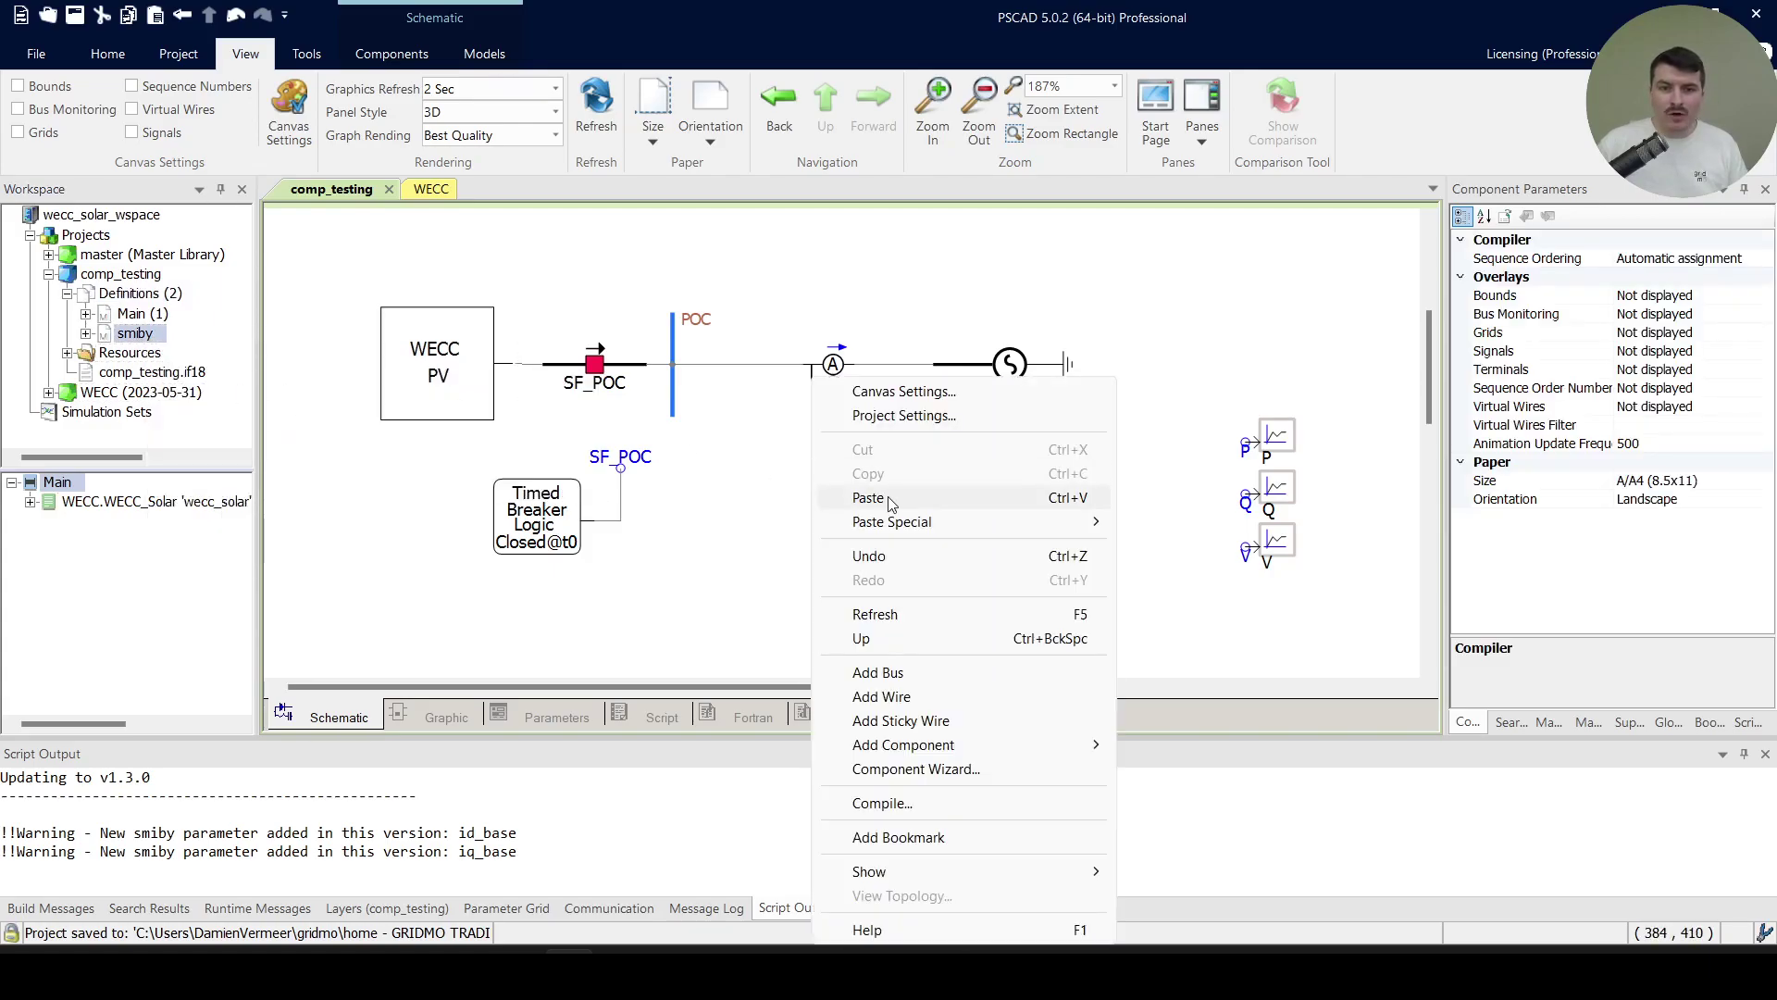
pyautogui.click(886, 496)
pyautogui.click(891, 503)
pyautogui.moveTo(849, 514); pyautogui.dragTo(1056, 525)
# Move the R=0 voltage source and its ground off the circuit to above the smiby block and disable them
pyautogui.click(996, 350)
pyautogui.moveTo(880, 271); pyautogui.dragTo(1147, 435)
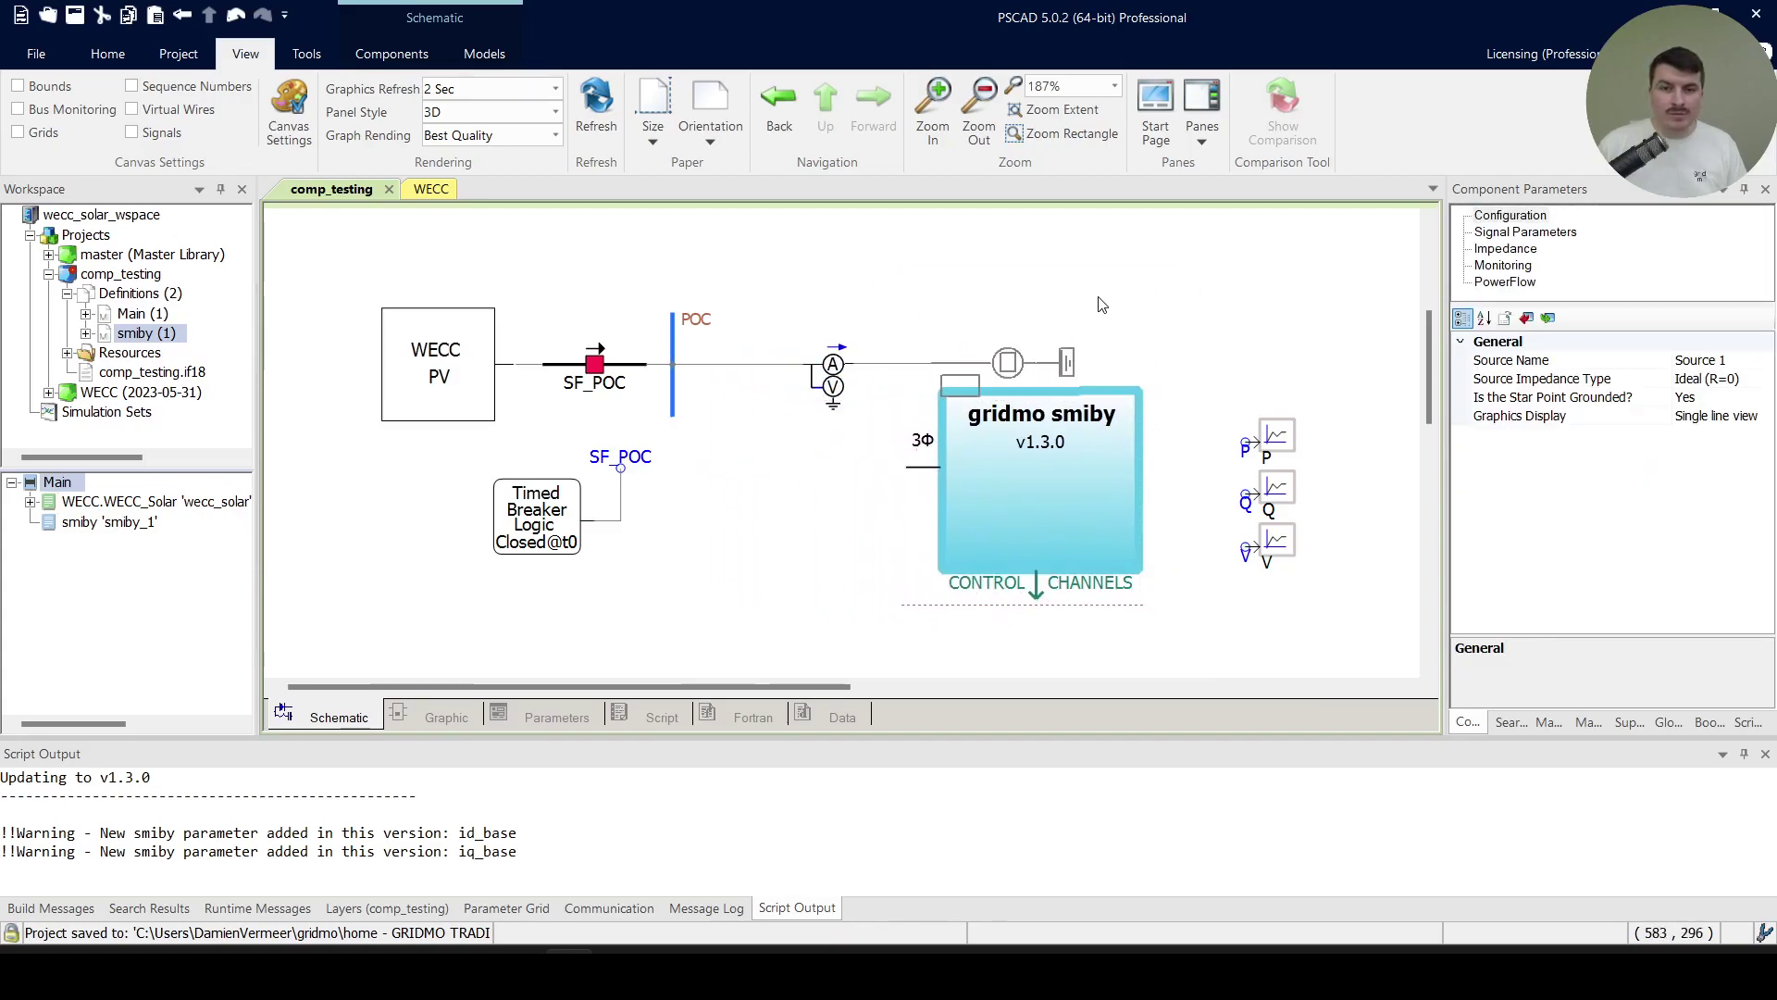
pyautogui.moveTo(1003, 371); pyautogui.dragTo(1237, 266)
pyautogui.click(1155, 240)
pyautogui.moveTo(1128, 242); pyautogui.dragTo(1376, 348)
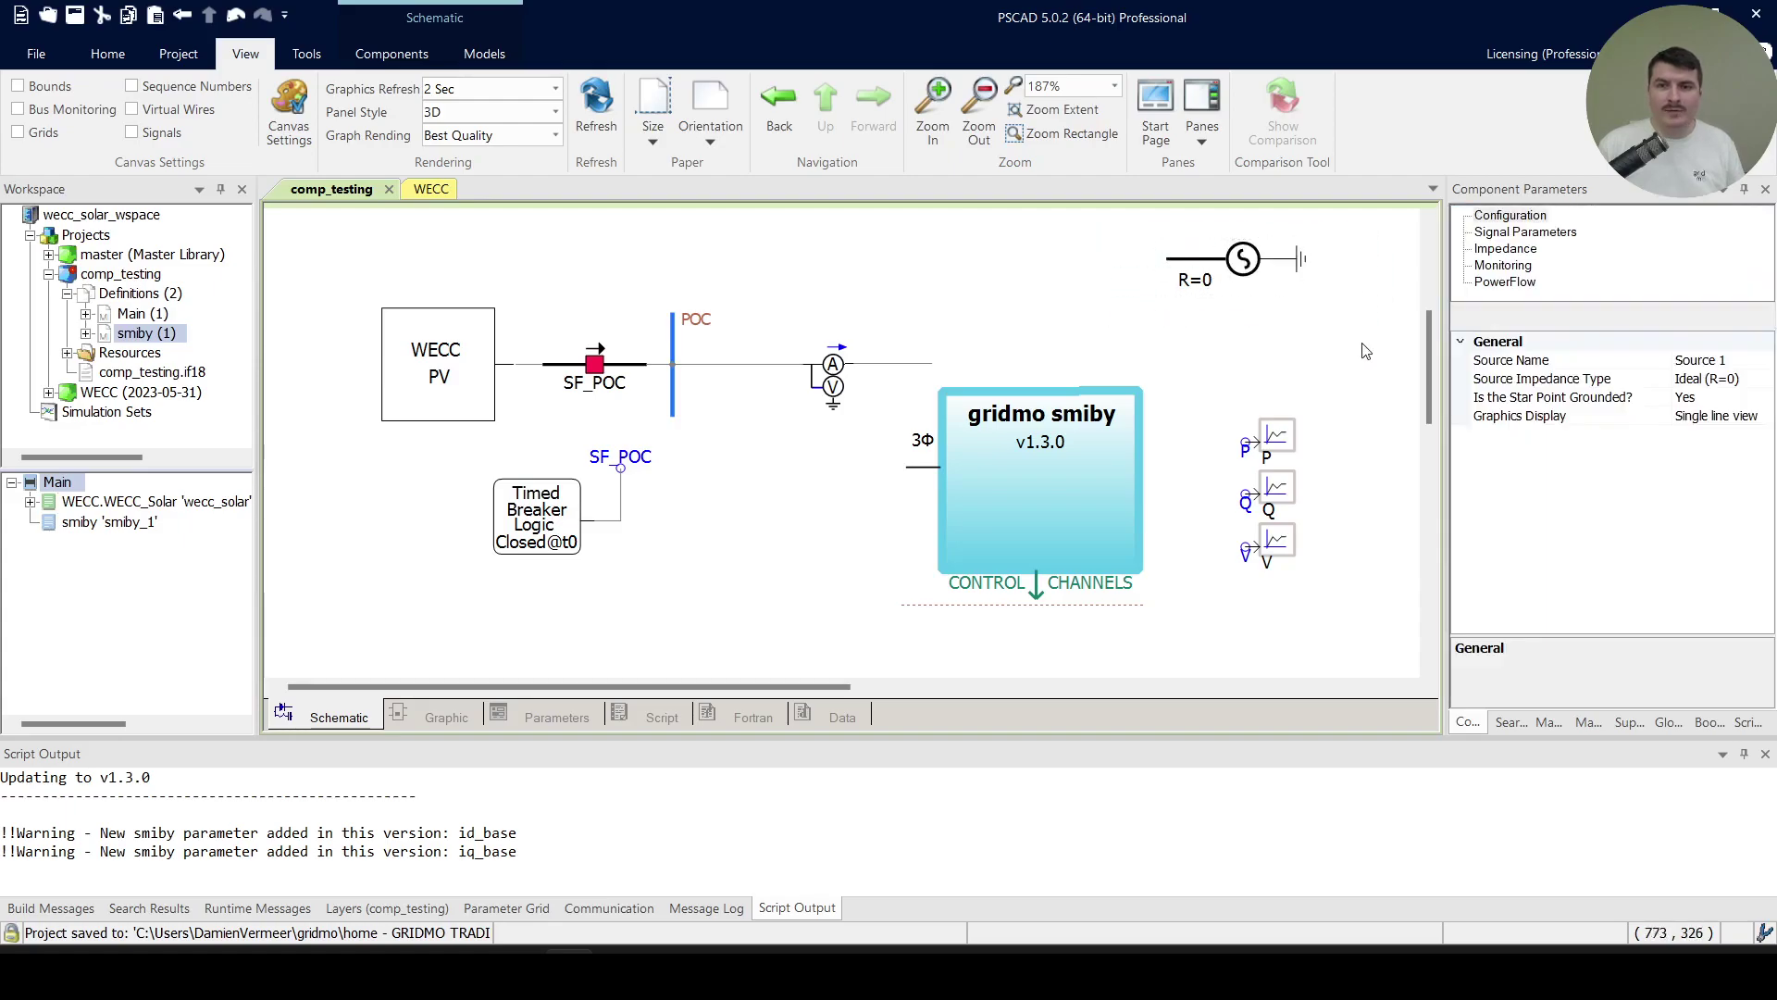
pyautogui.hotkey('ctrl', 'd')
# Move the smiby block up so its three-phase terminal connects to the free wire end after the multimeter
pyautogui.moveTo(1086, 470); pyautogui.dragTo(1113, 375)
pyautogui.click(1244, 317)
pyautogui.moveTo(1241, 281); pyautogui.dragTo(1319, 289)
pyautogui.scroll(-2, 1077, 314)
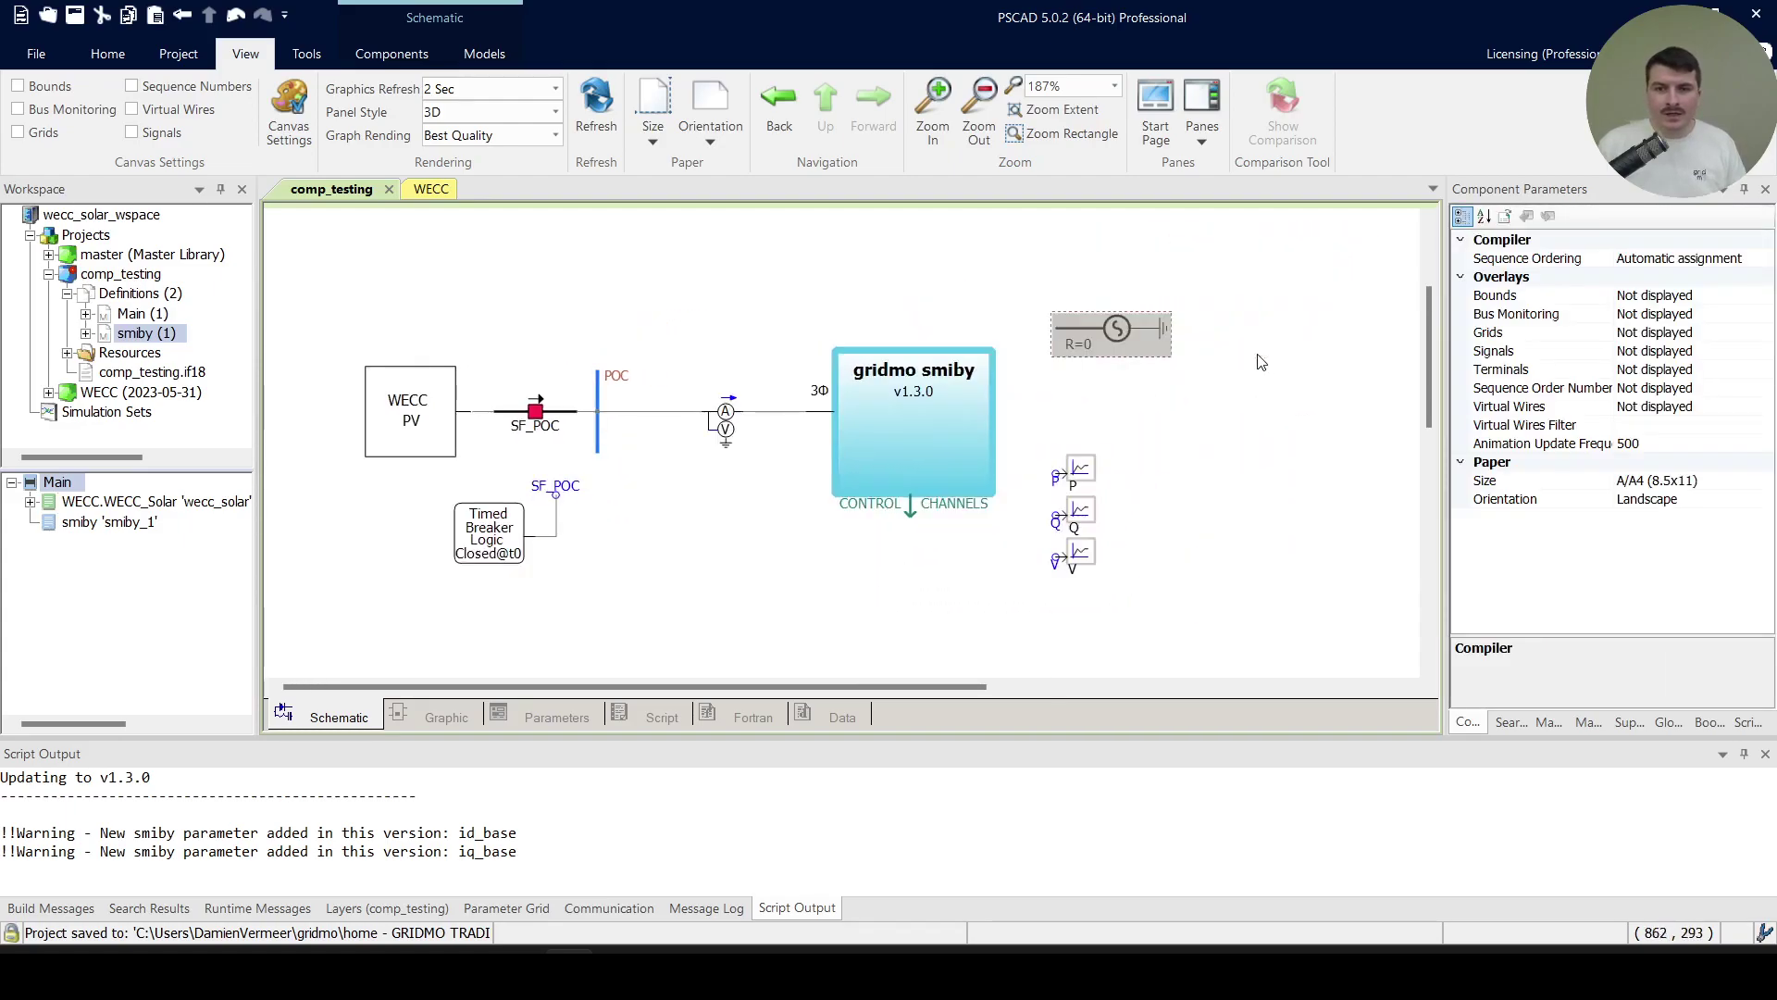
# Move the disabled source together with the P, Q and V output channels farther right of the smiby block
pyautogui.moveTo(934, 285); pyautogui.dragTo(1203, 624)
pyautogui.moveTo(999, 498); pyautogui.dragTo(1104, 456)
pyautogui.click(989, 554)
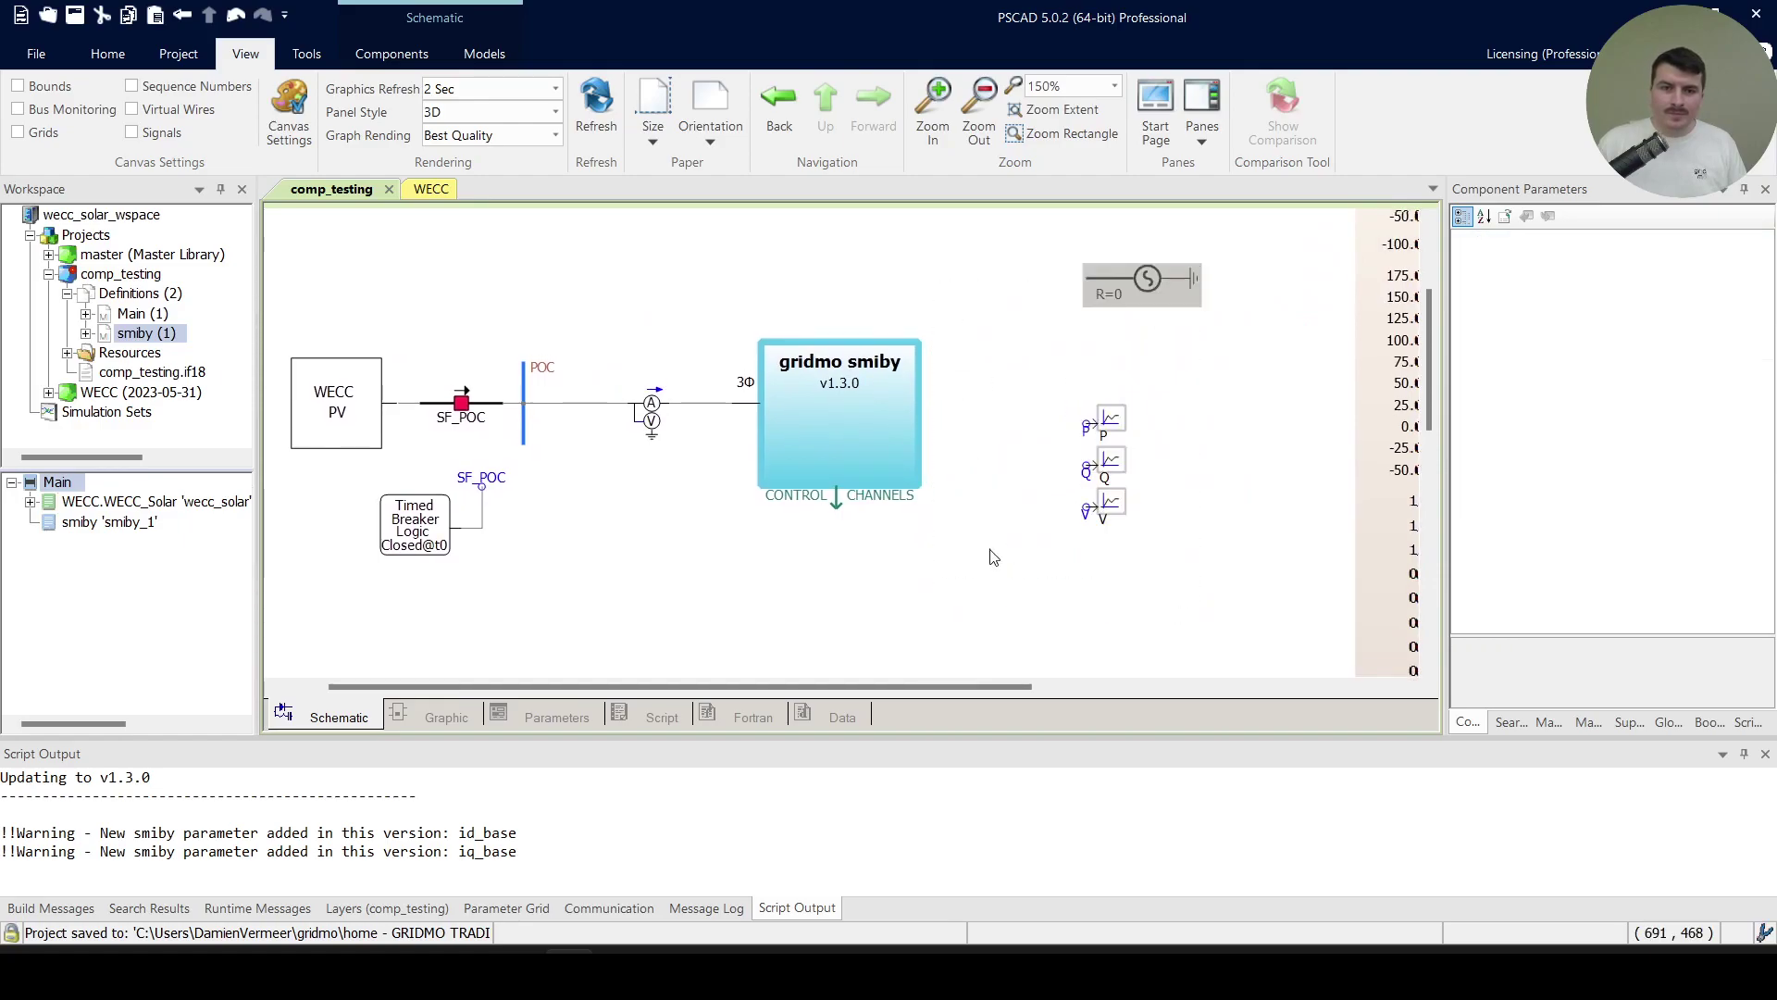
pyautogui.moveTo(989, 554); pyautogui.dragTo(1053, 470)
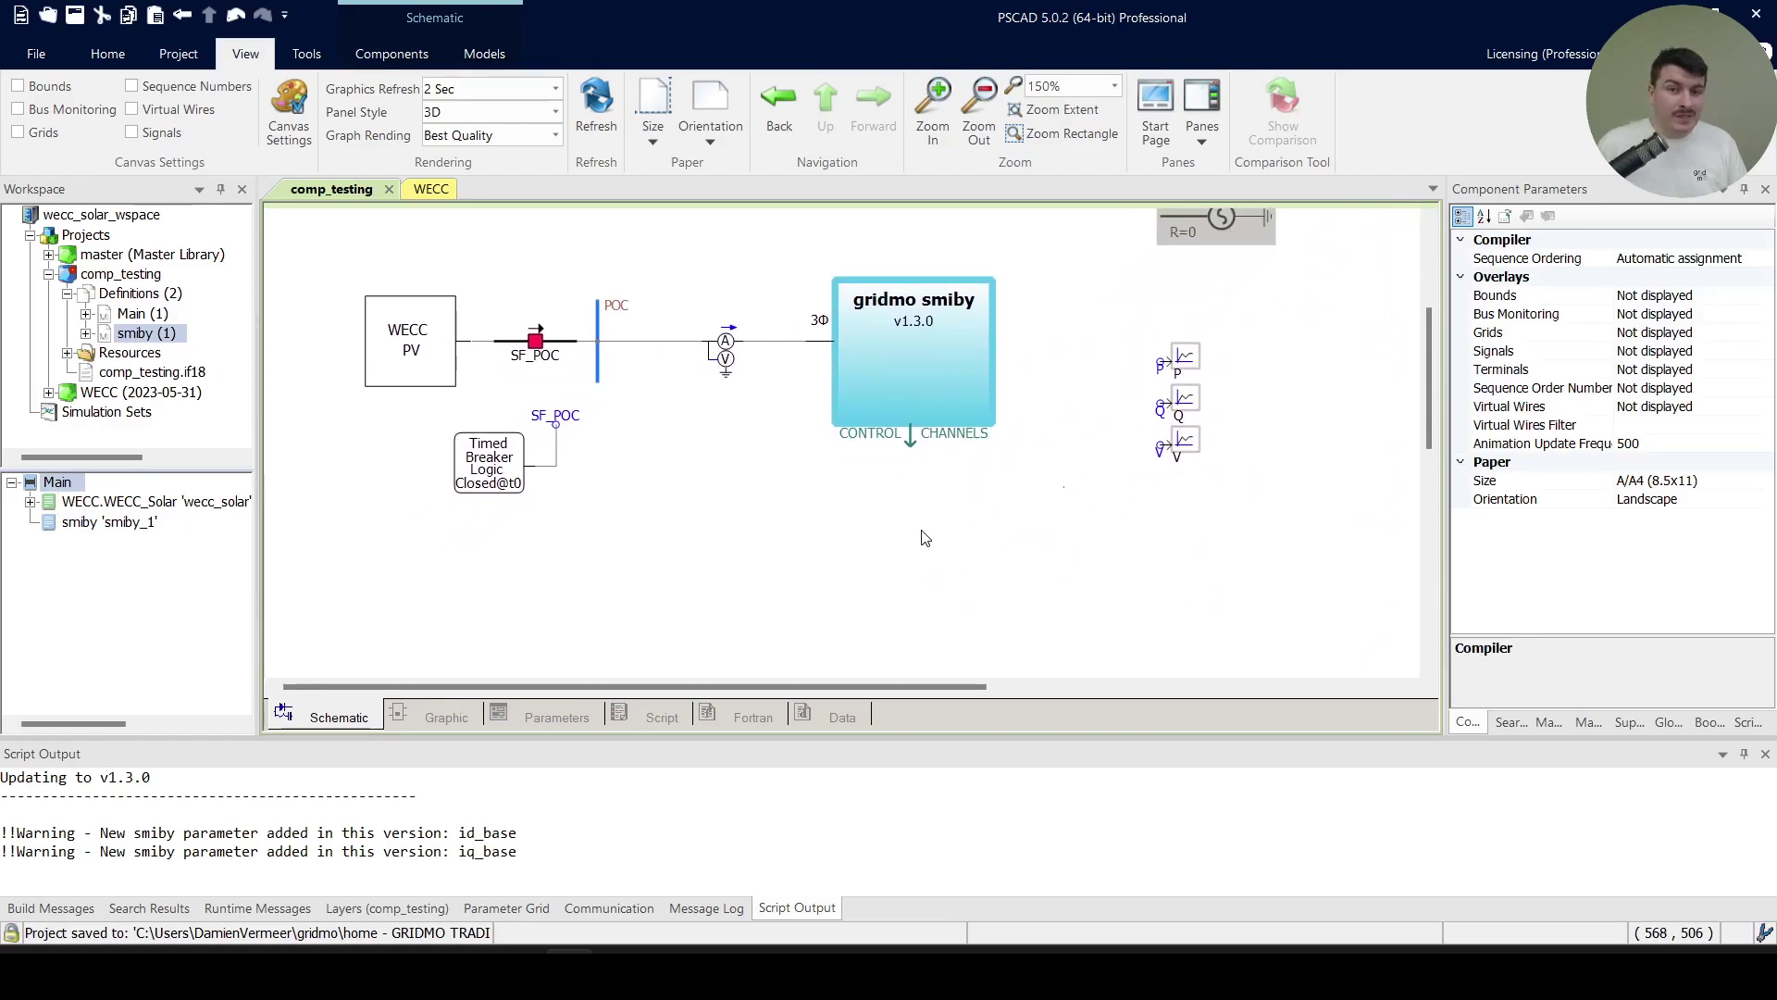
# In the smiby block's base values, set the voltage base to 345 kV and the project rated active power to 175 MW
pyautogui.rightClick(966, 341)
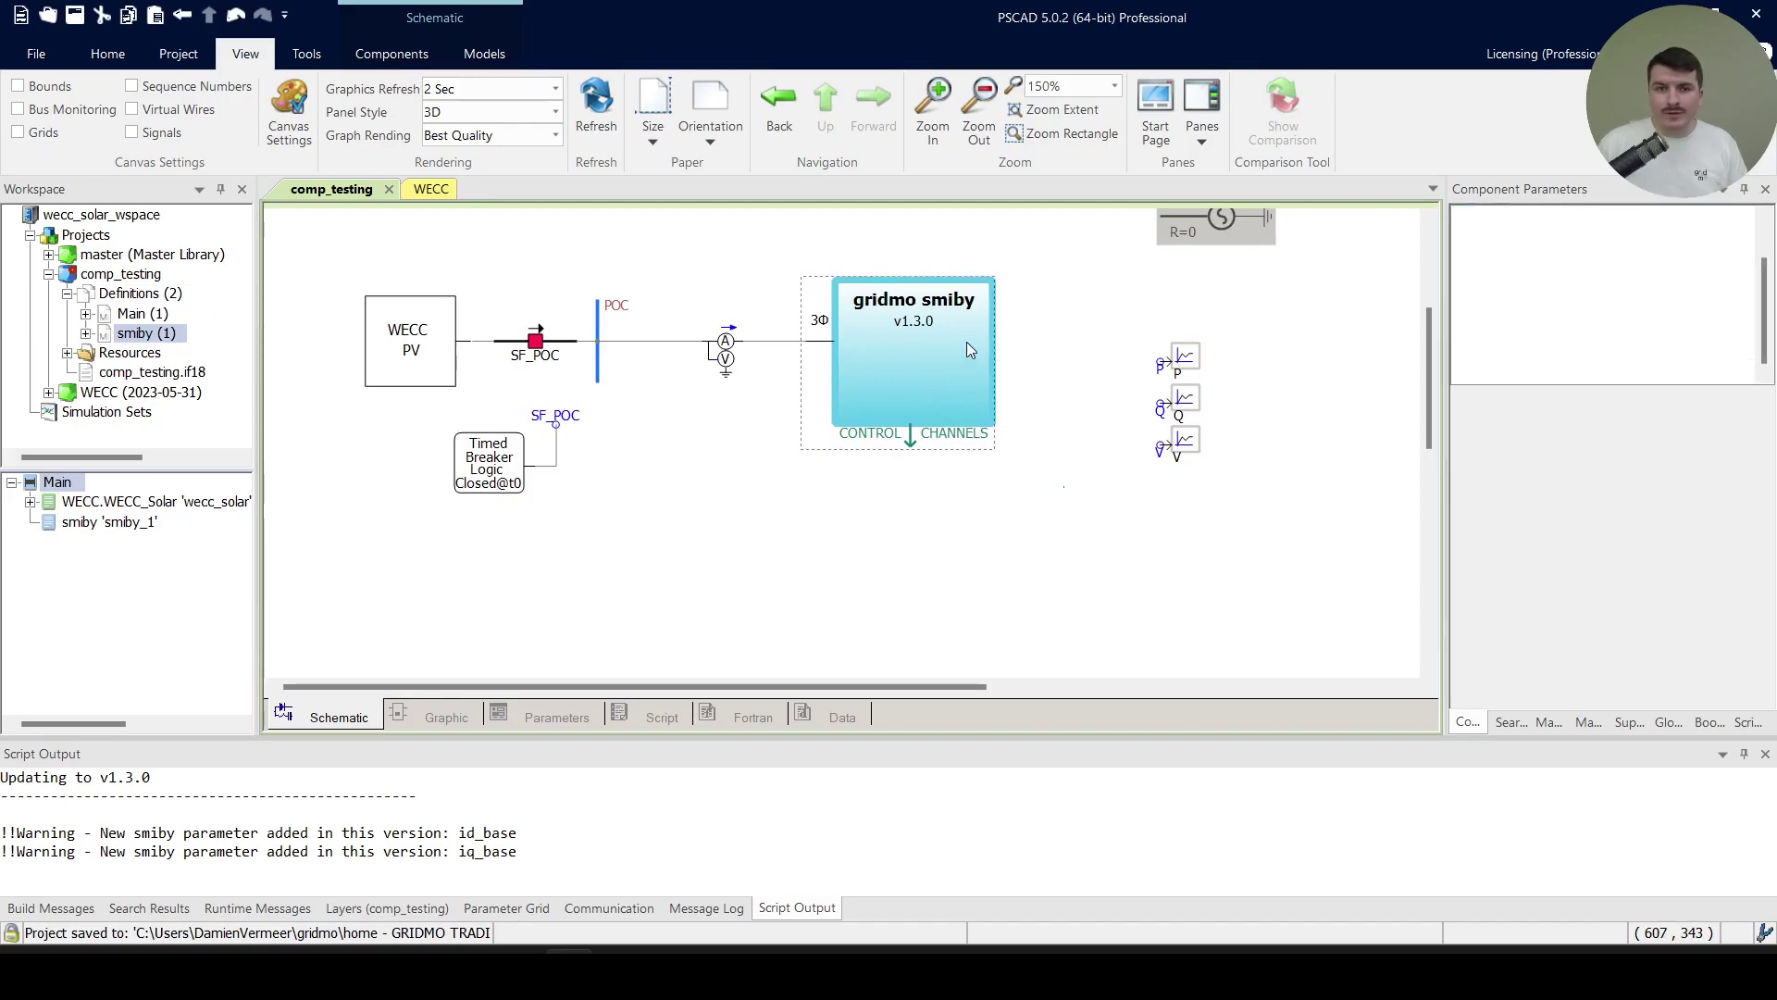
pyautogui.click(1052, 235)
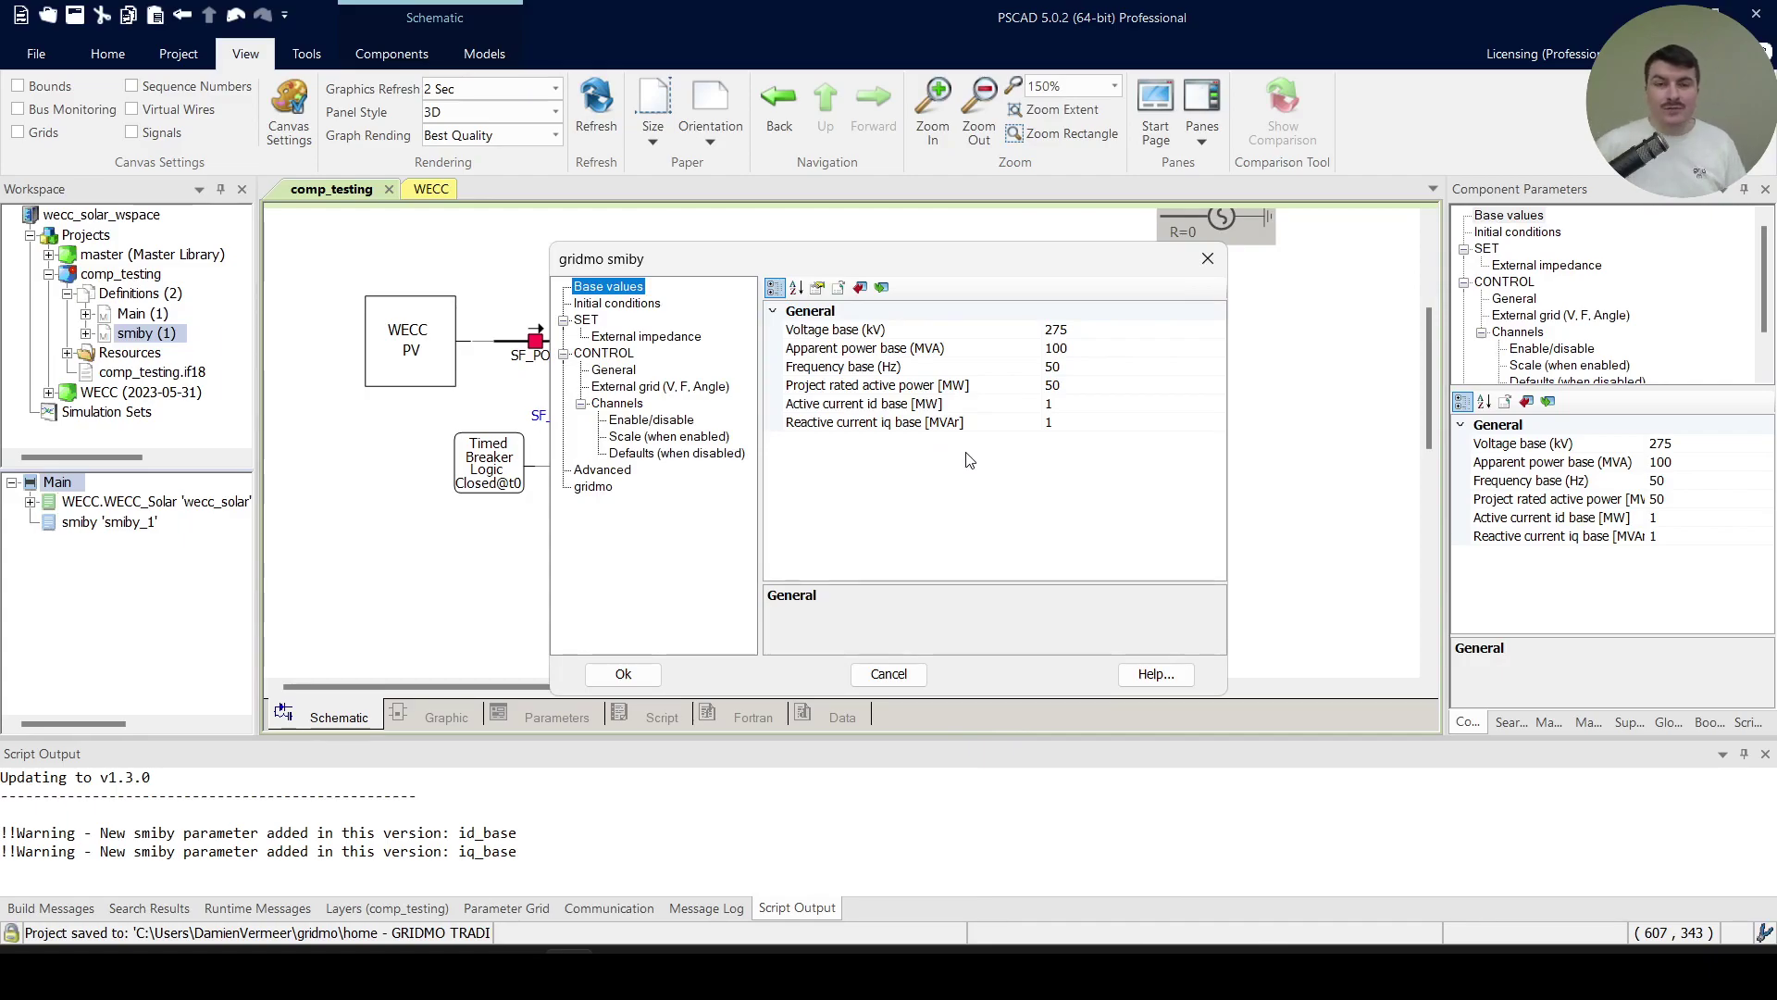
pyautogui.click(1108, 328)
pyautogui.write('345')
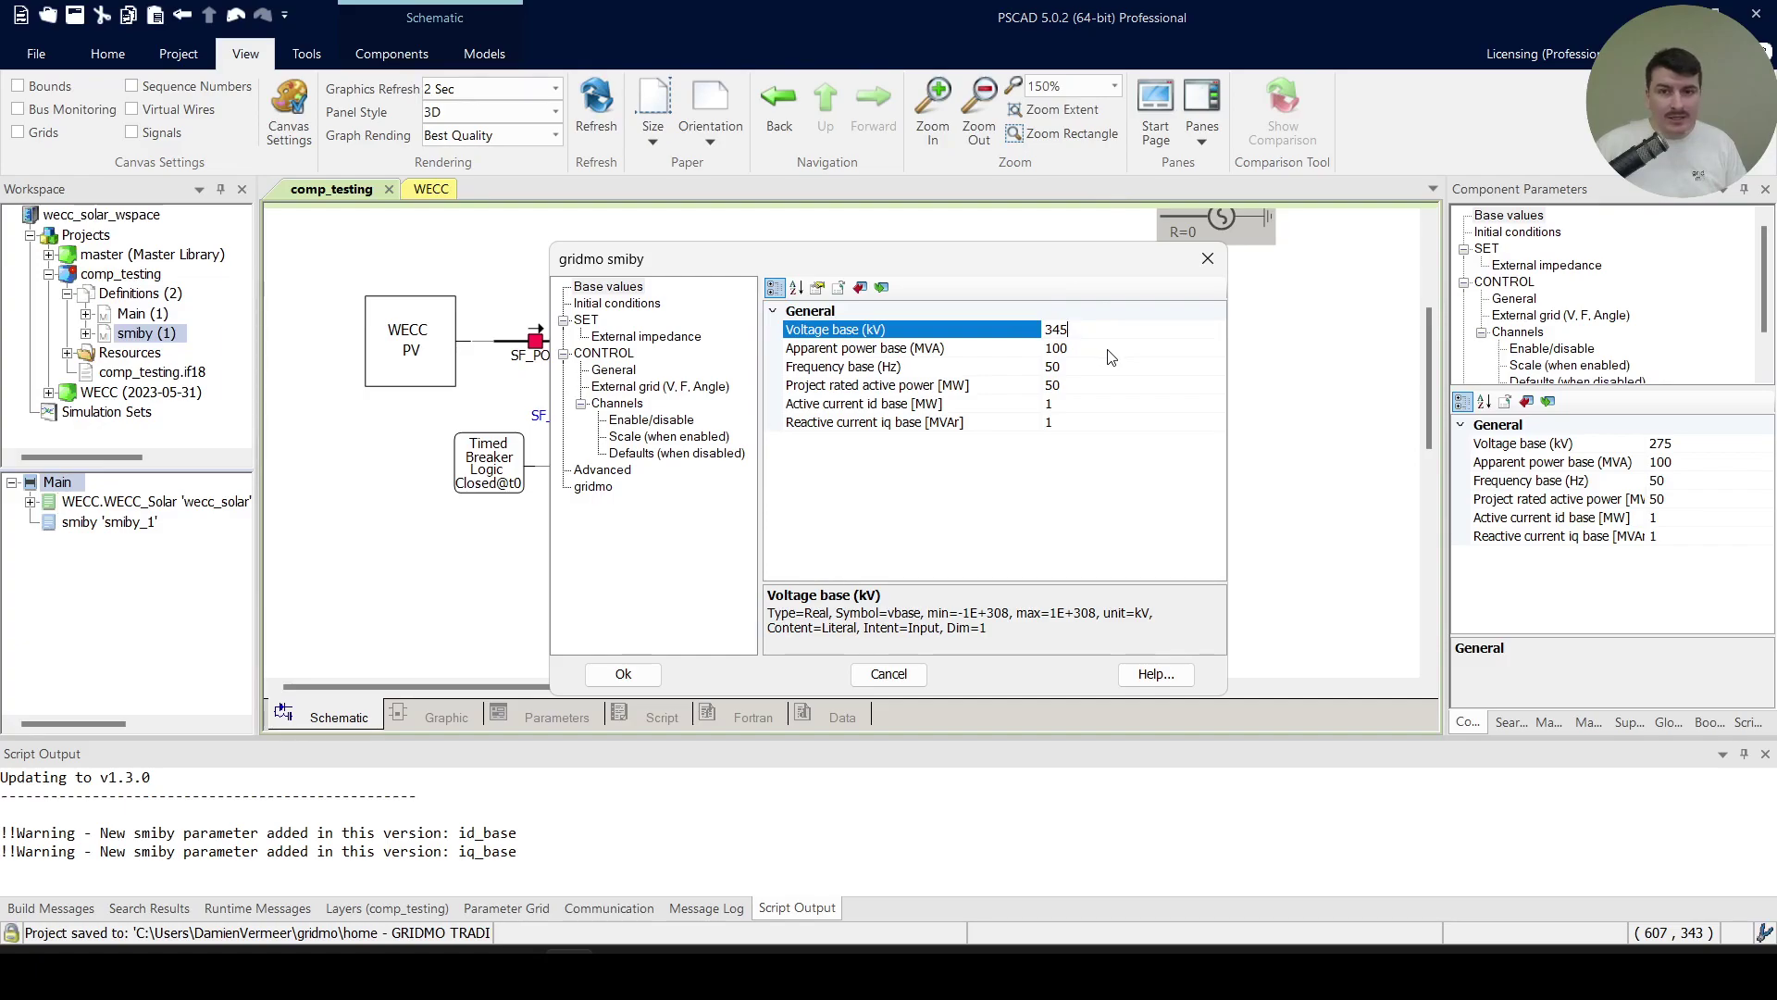
pyautogui.click(1097, 350)
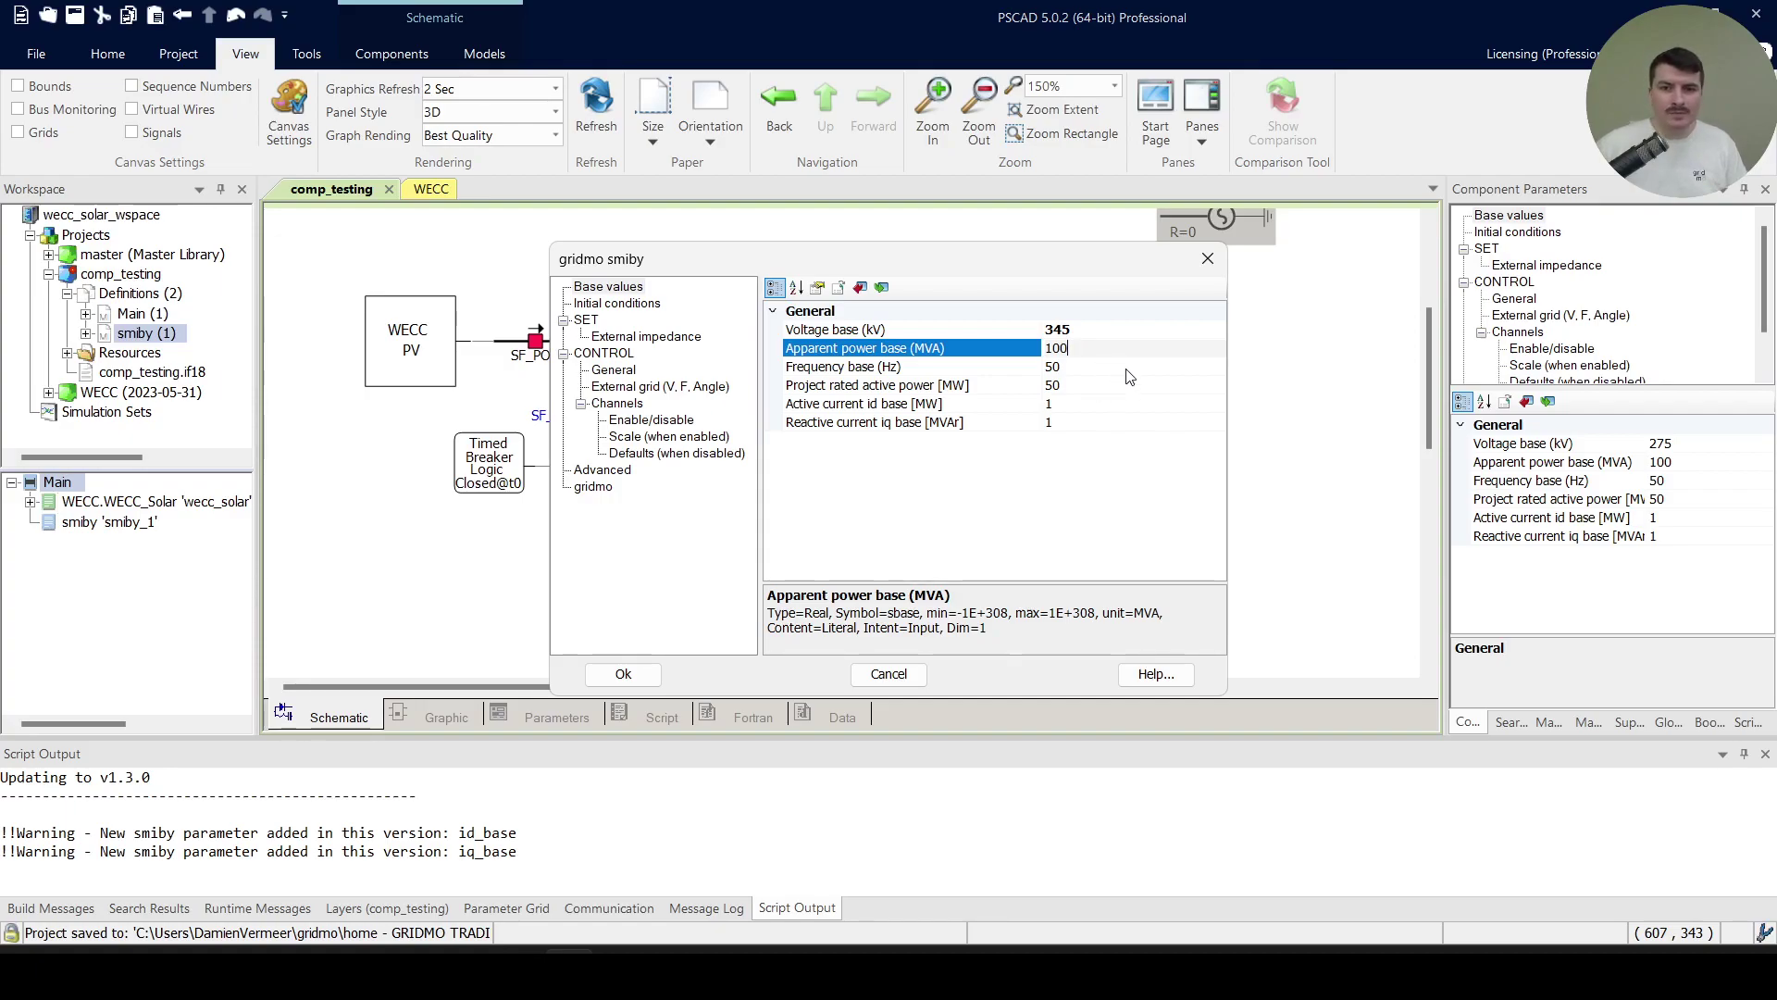
pyautogui.click(1127, 368)
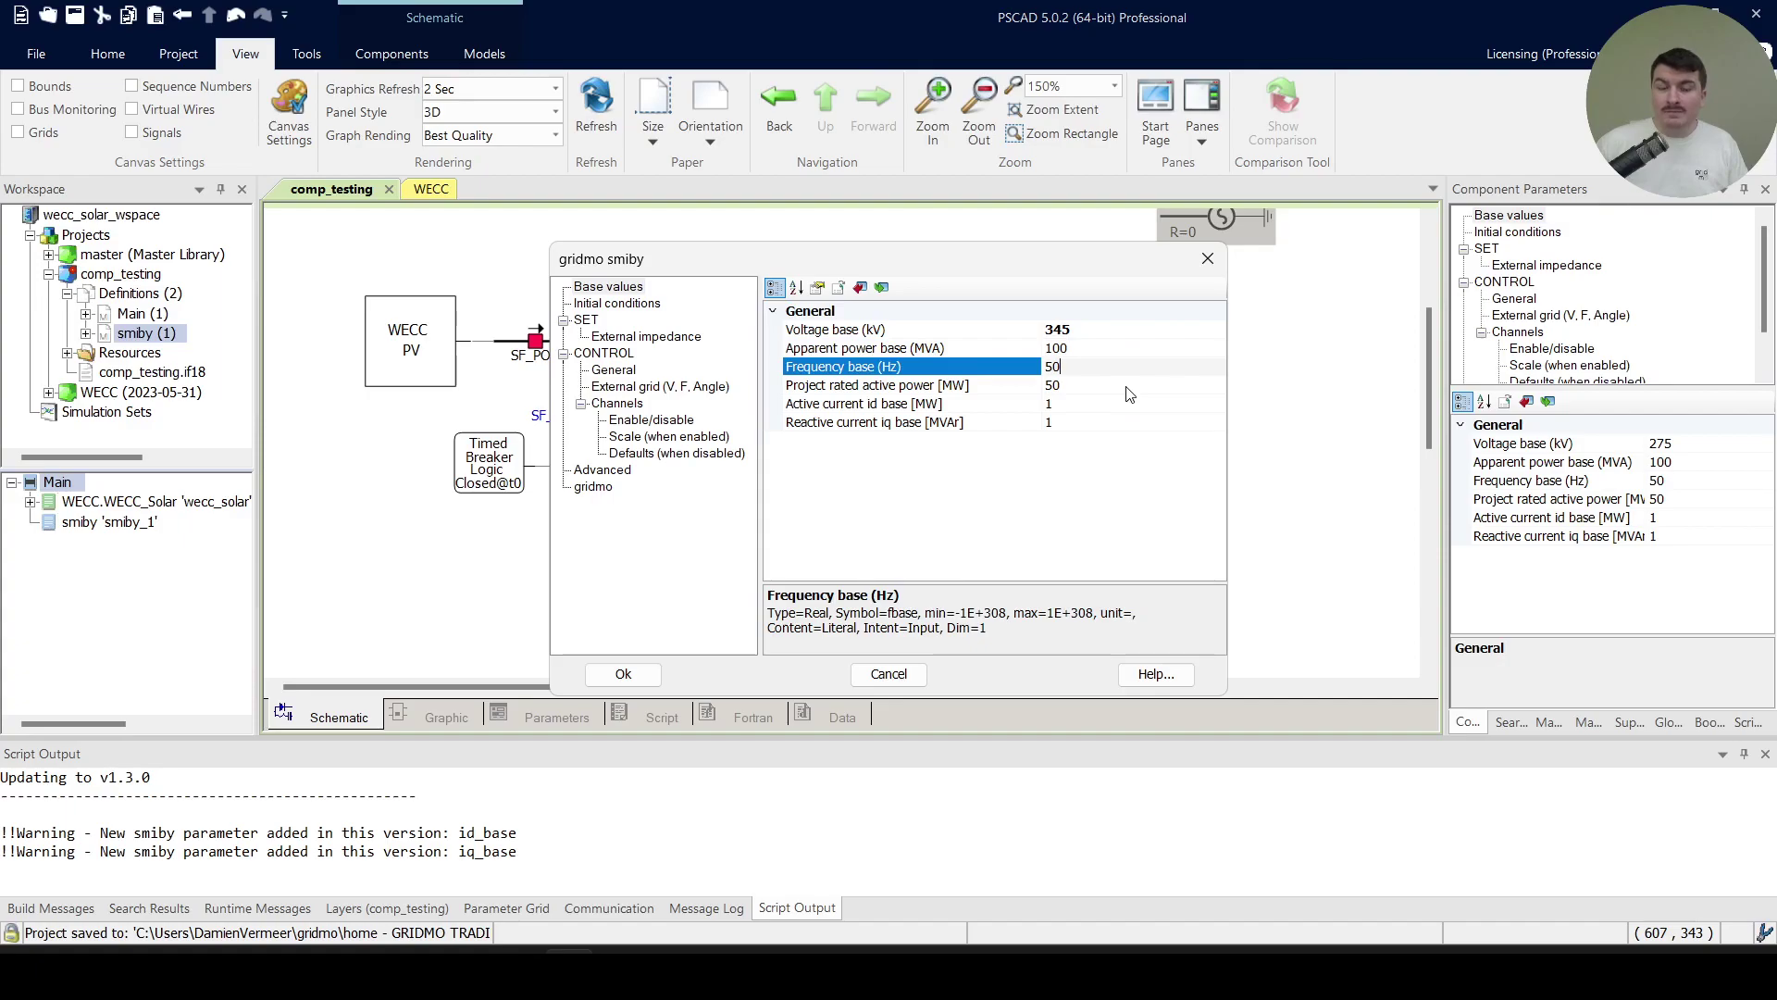
pyautogui.click(1124, 387)
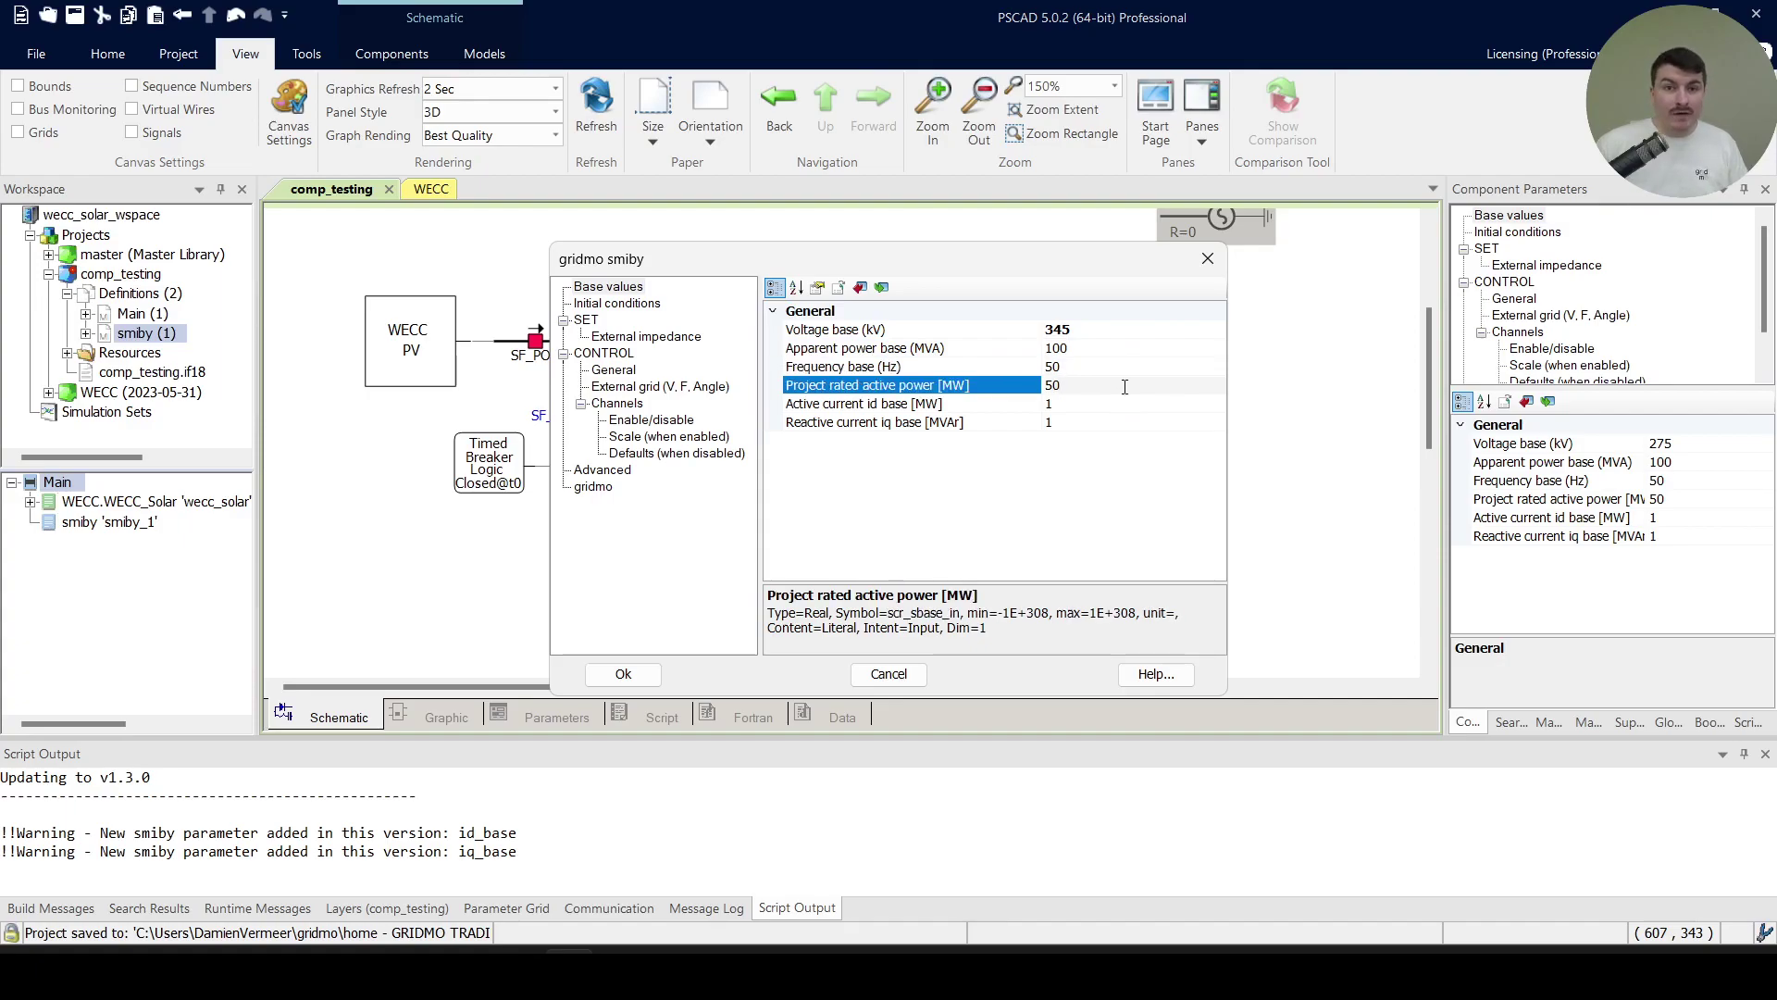
pyautogui.press('BackSpace')
pyautogui.press('BackSpace')
pyautogui.write('175')
# Set the active current id base to 175 MW and the reactive current iq base to 200 MVAr
pyautogui.click(1086, 410)
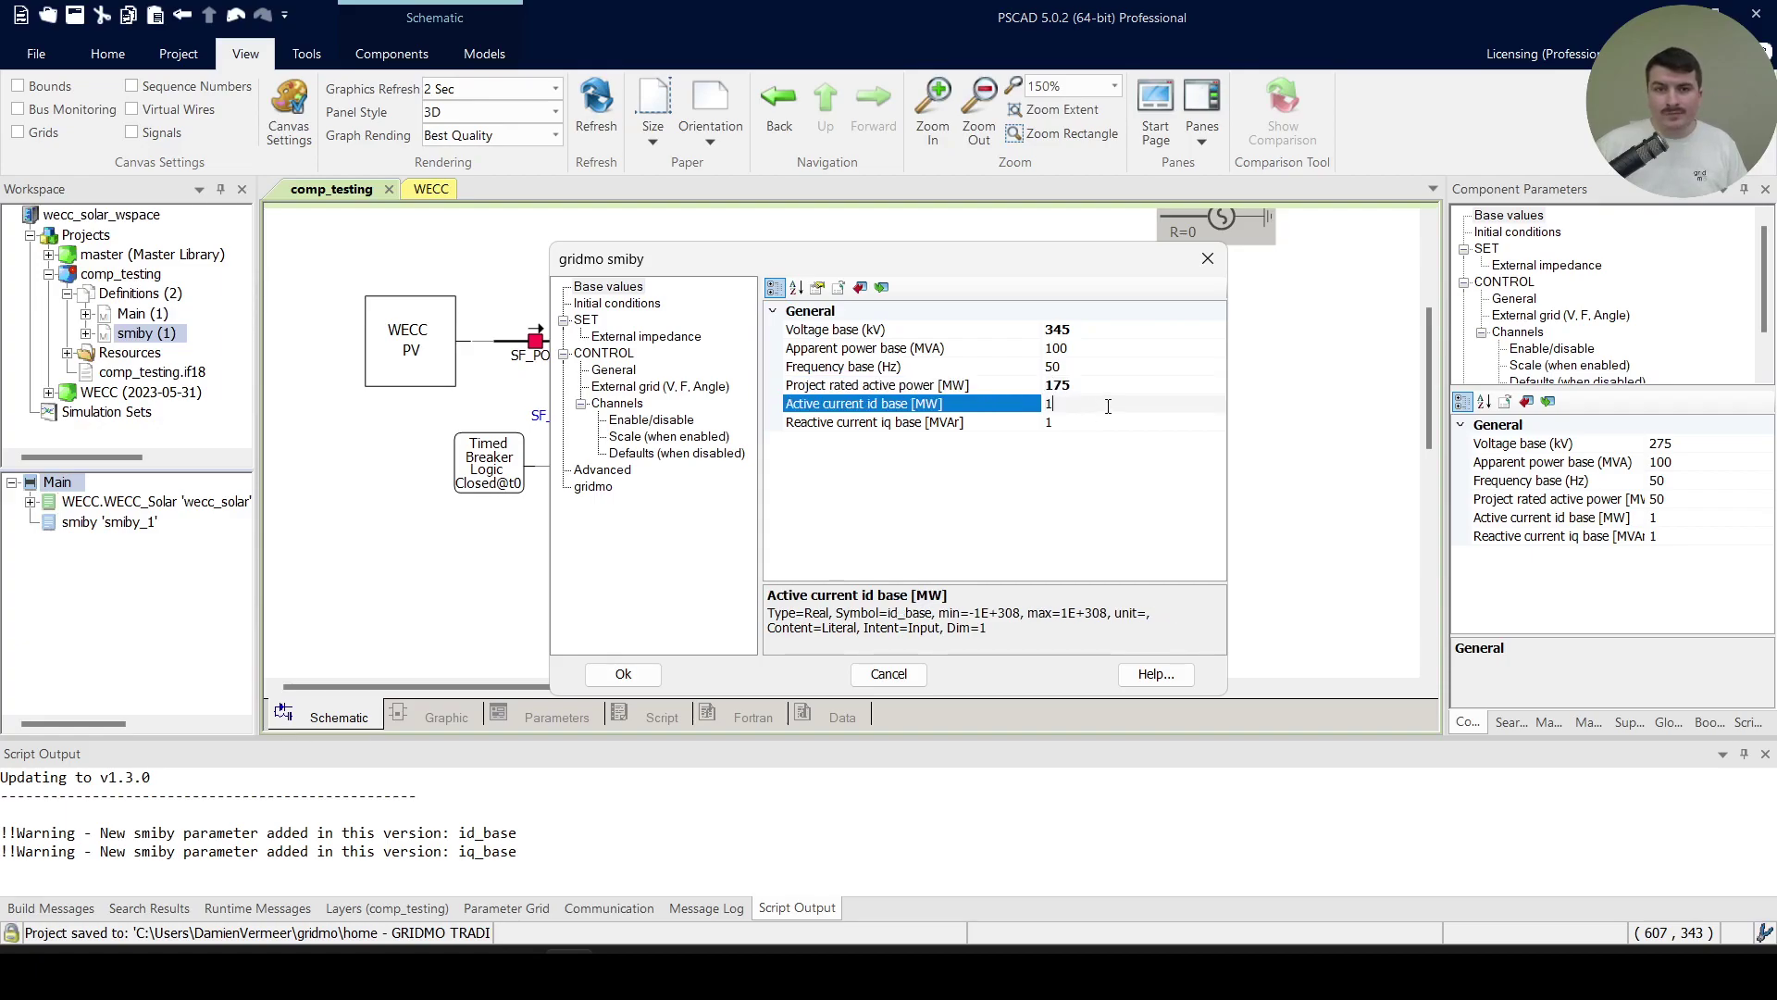
pyautogui.click(1019, 417)
pyautogui.click(1018, 408)
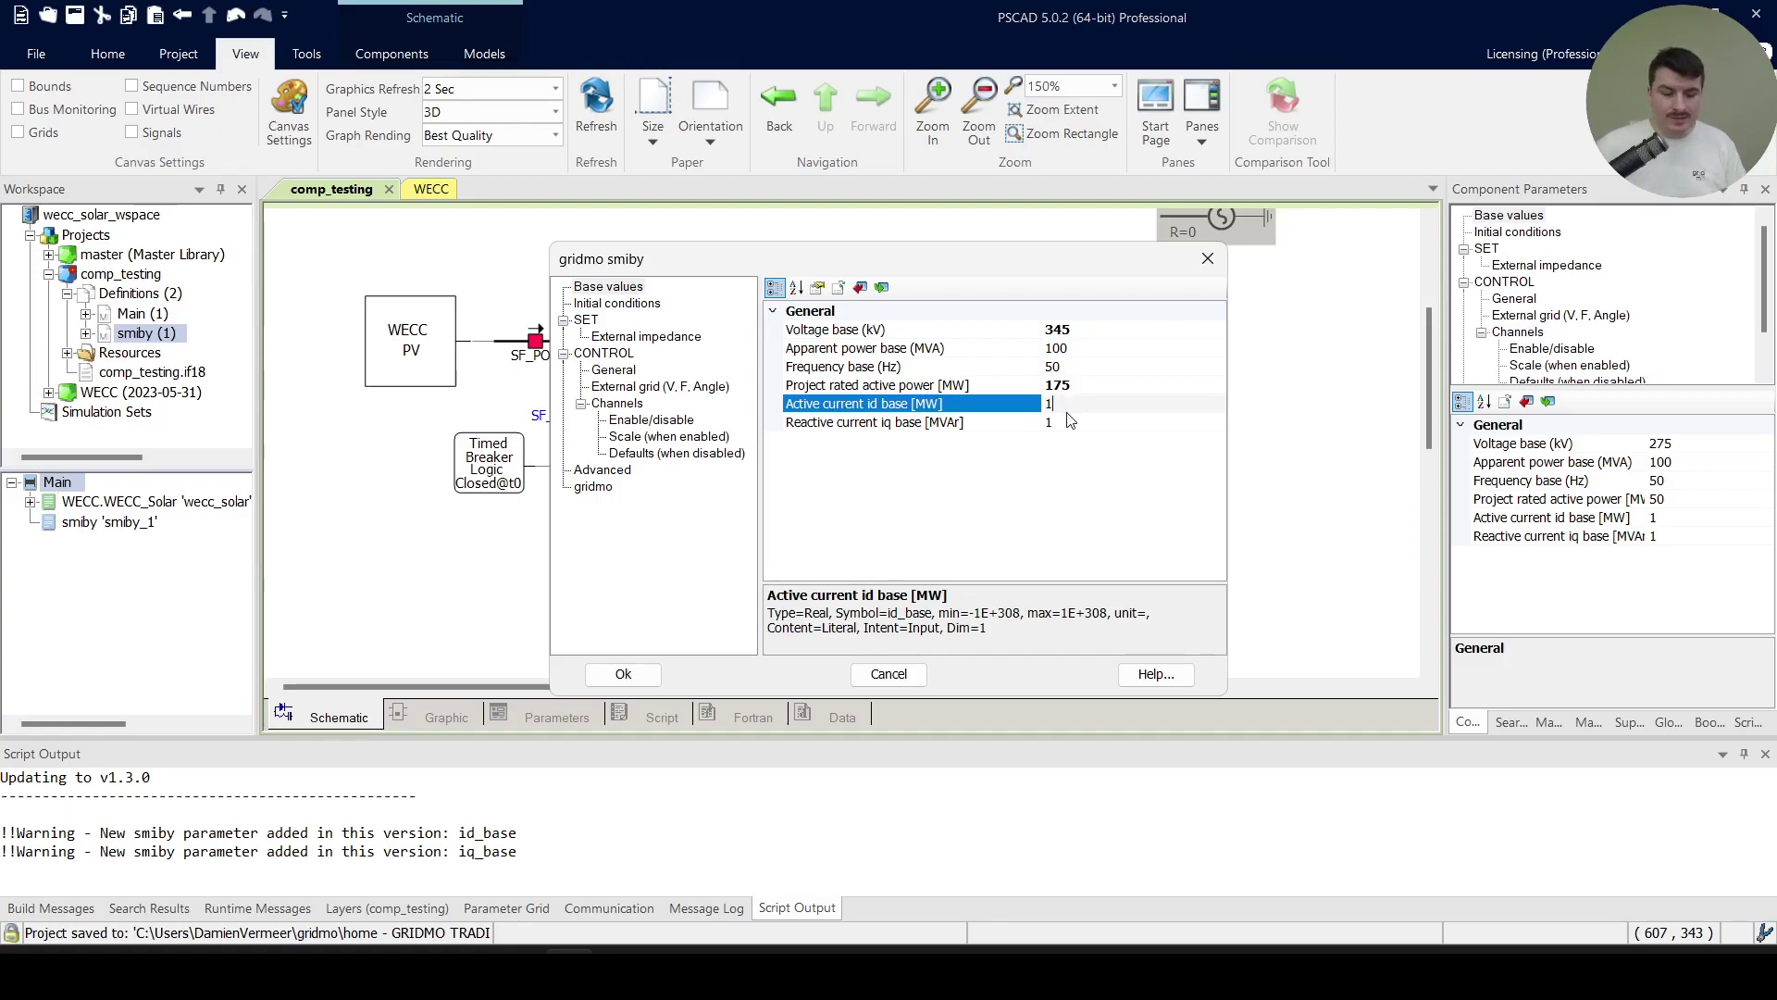
pyautogui.write('75')
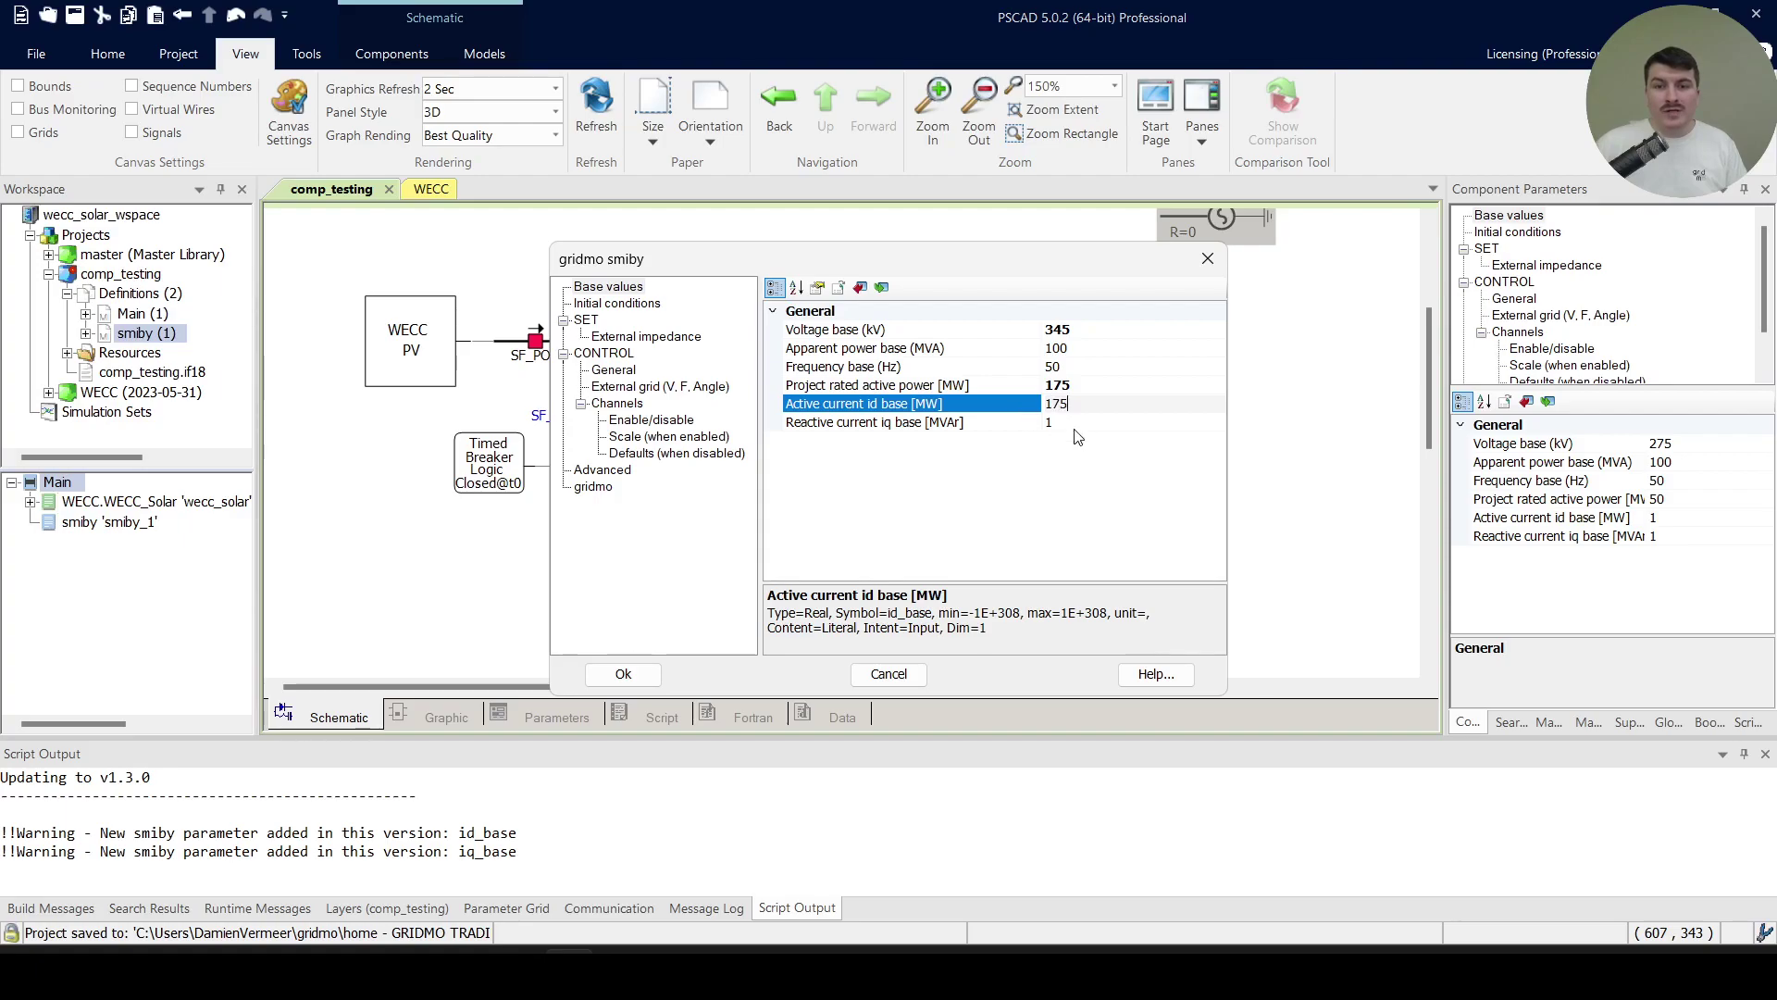
pyautogui.click(1131, 422)
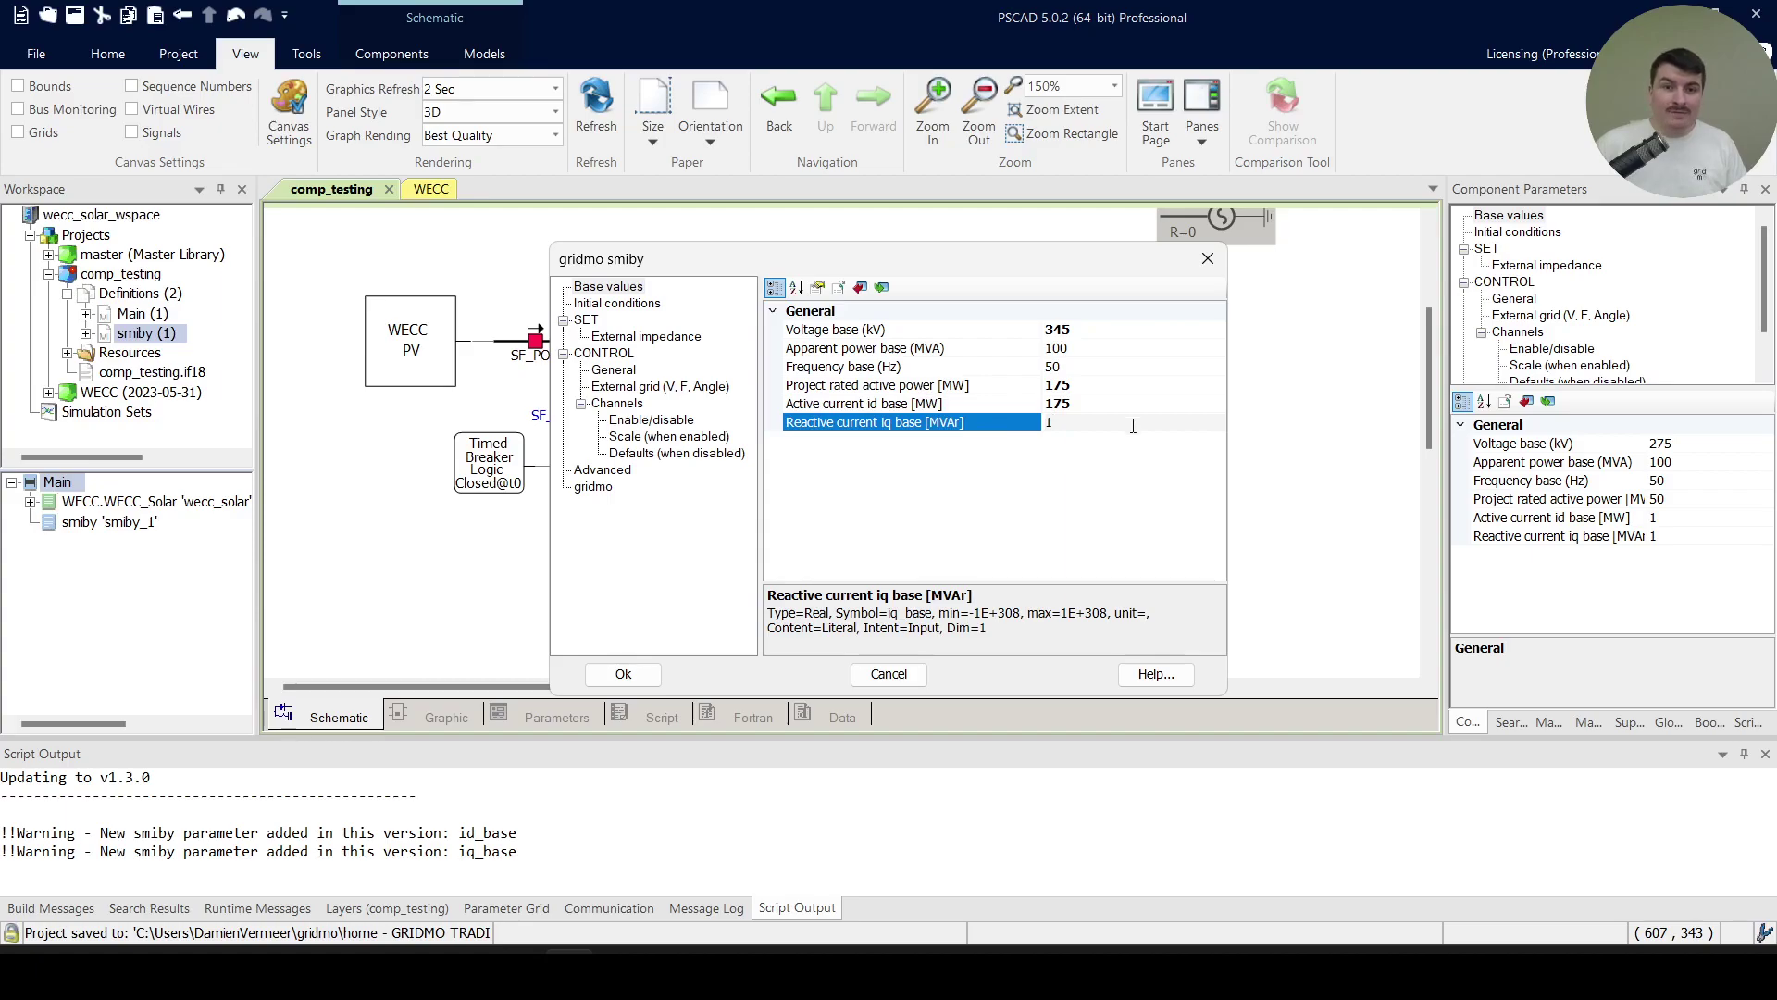
pyautogui.press('BackSpace')
pyautogui.write('2')
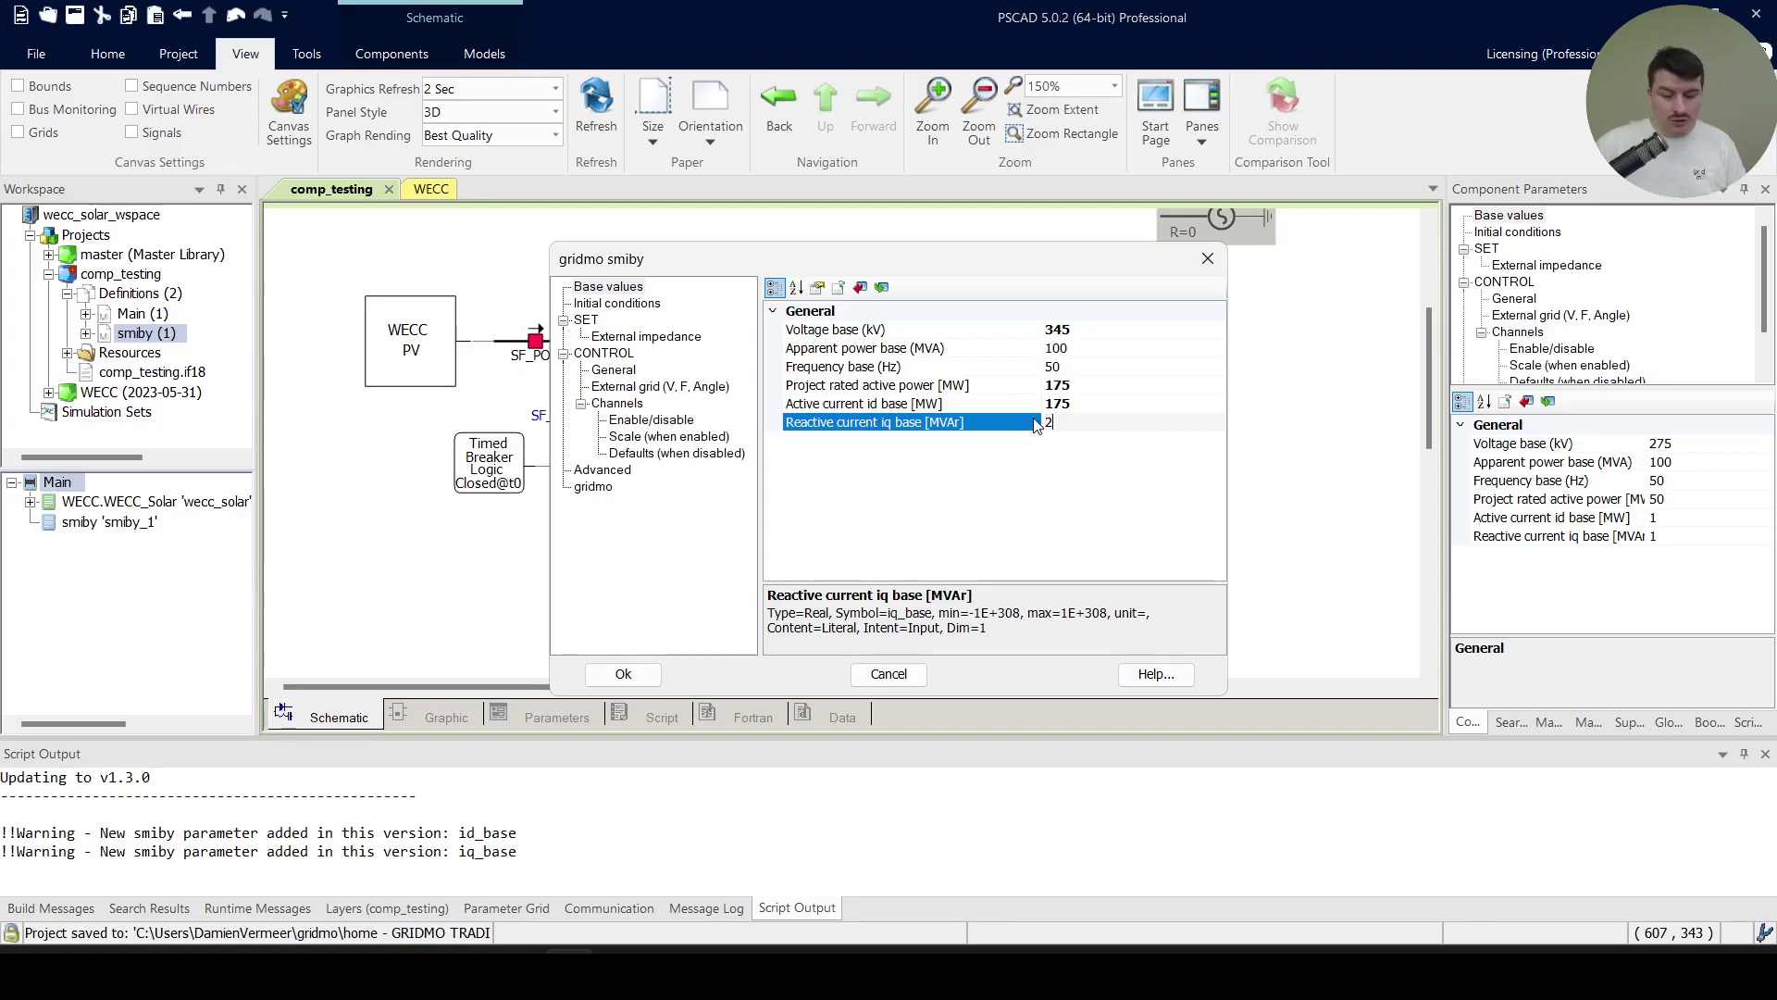
pyautogui.write('00')
pyautogui.click(1133, 405)
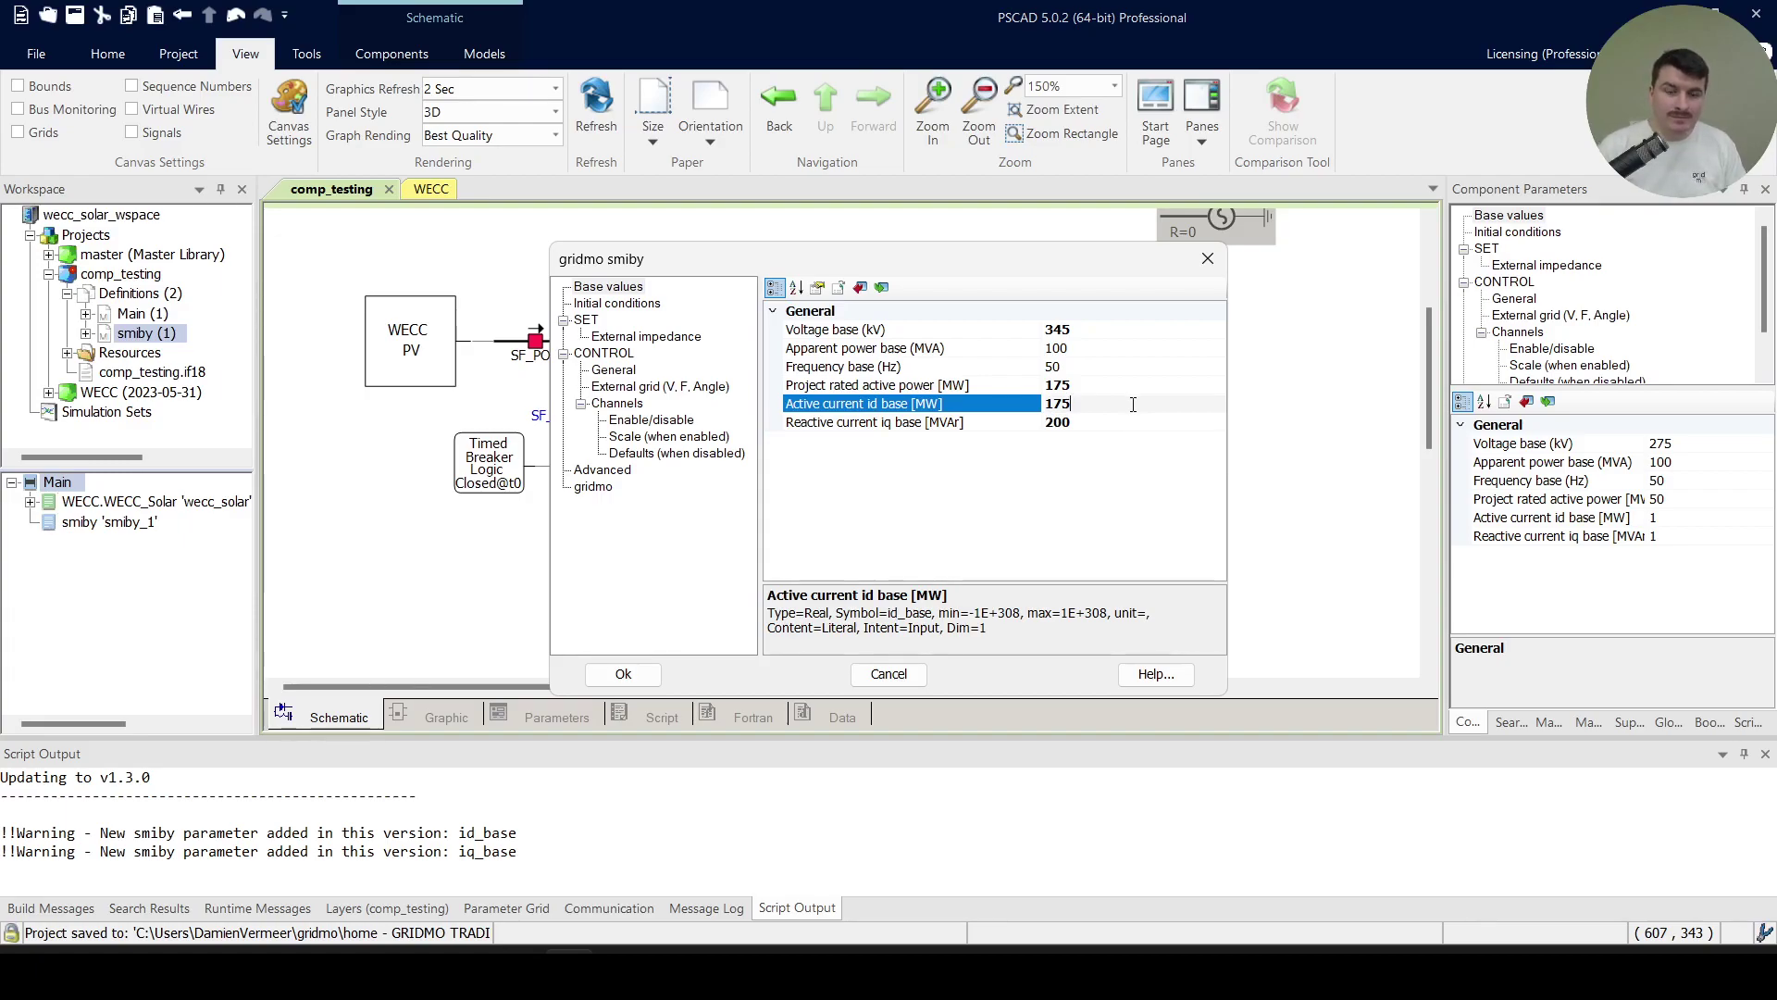
# Set the smiby external impedance to a short circuit ratio of 8 and an X/R ratio of 5
pyautogui.click(634, 306)
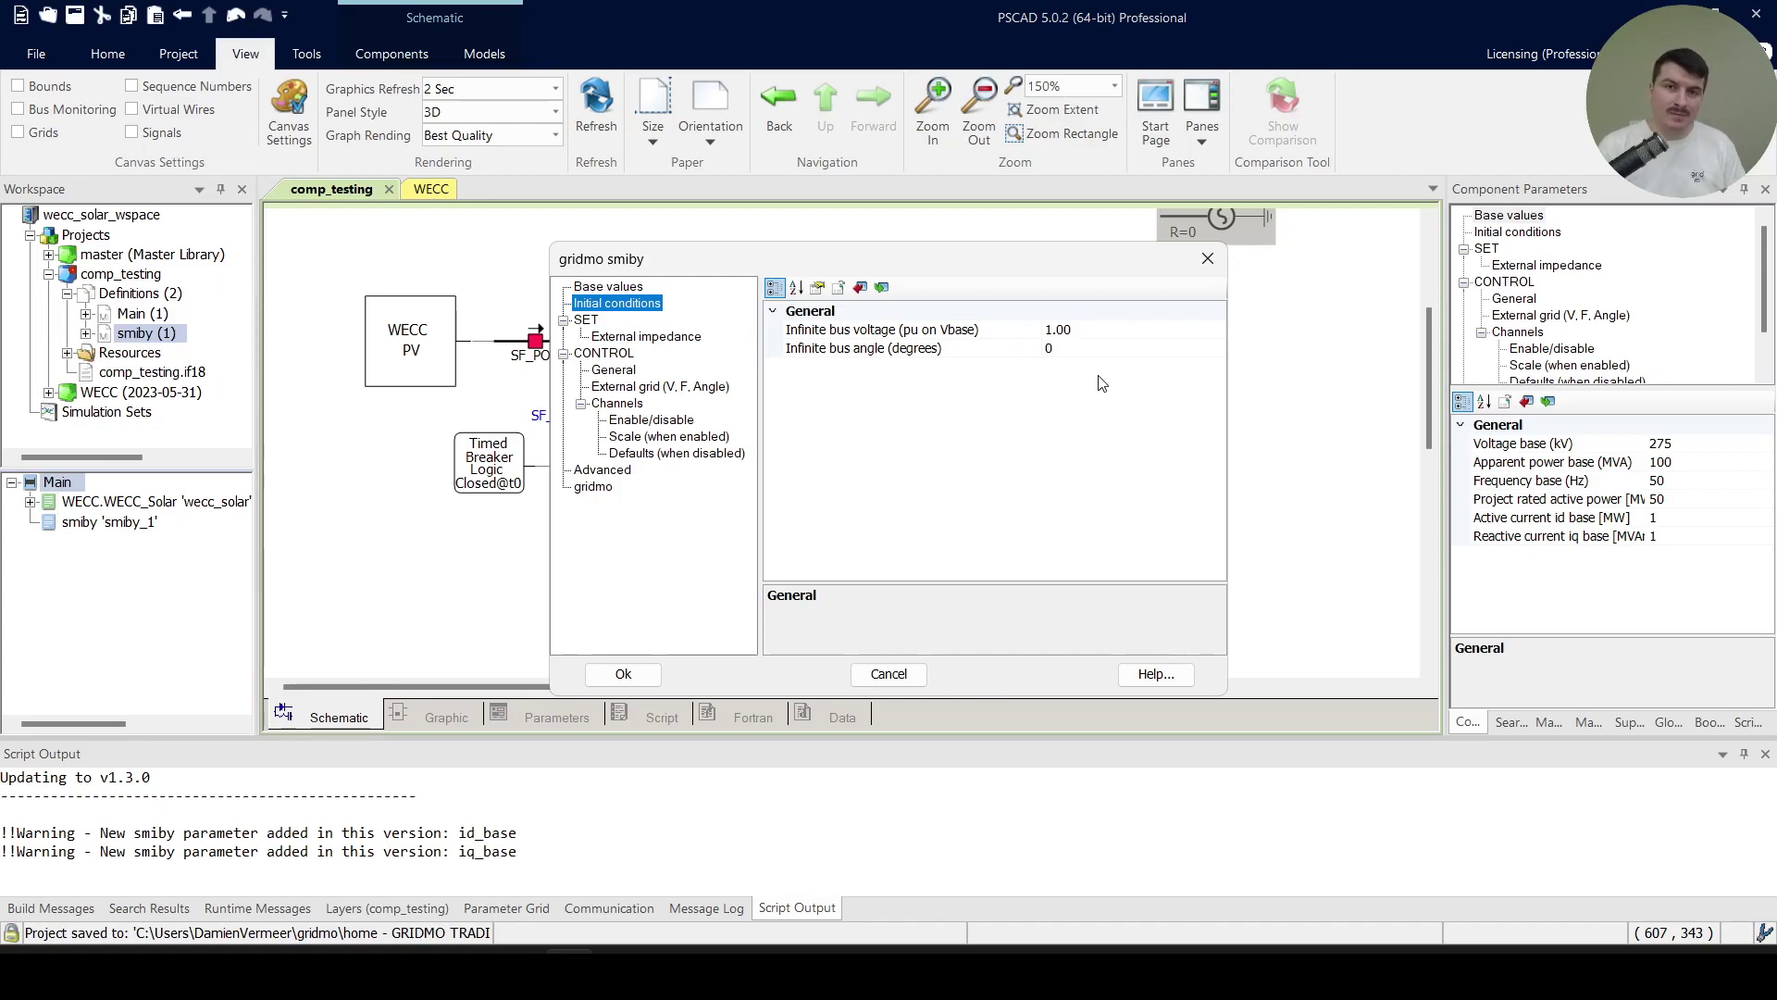
pyautogui.click(664, 339)
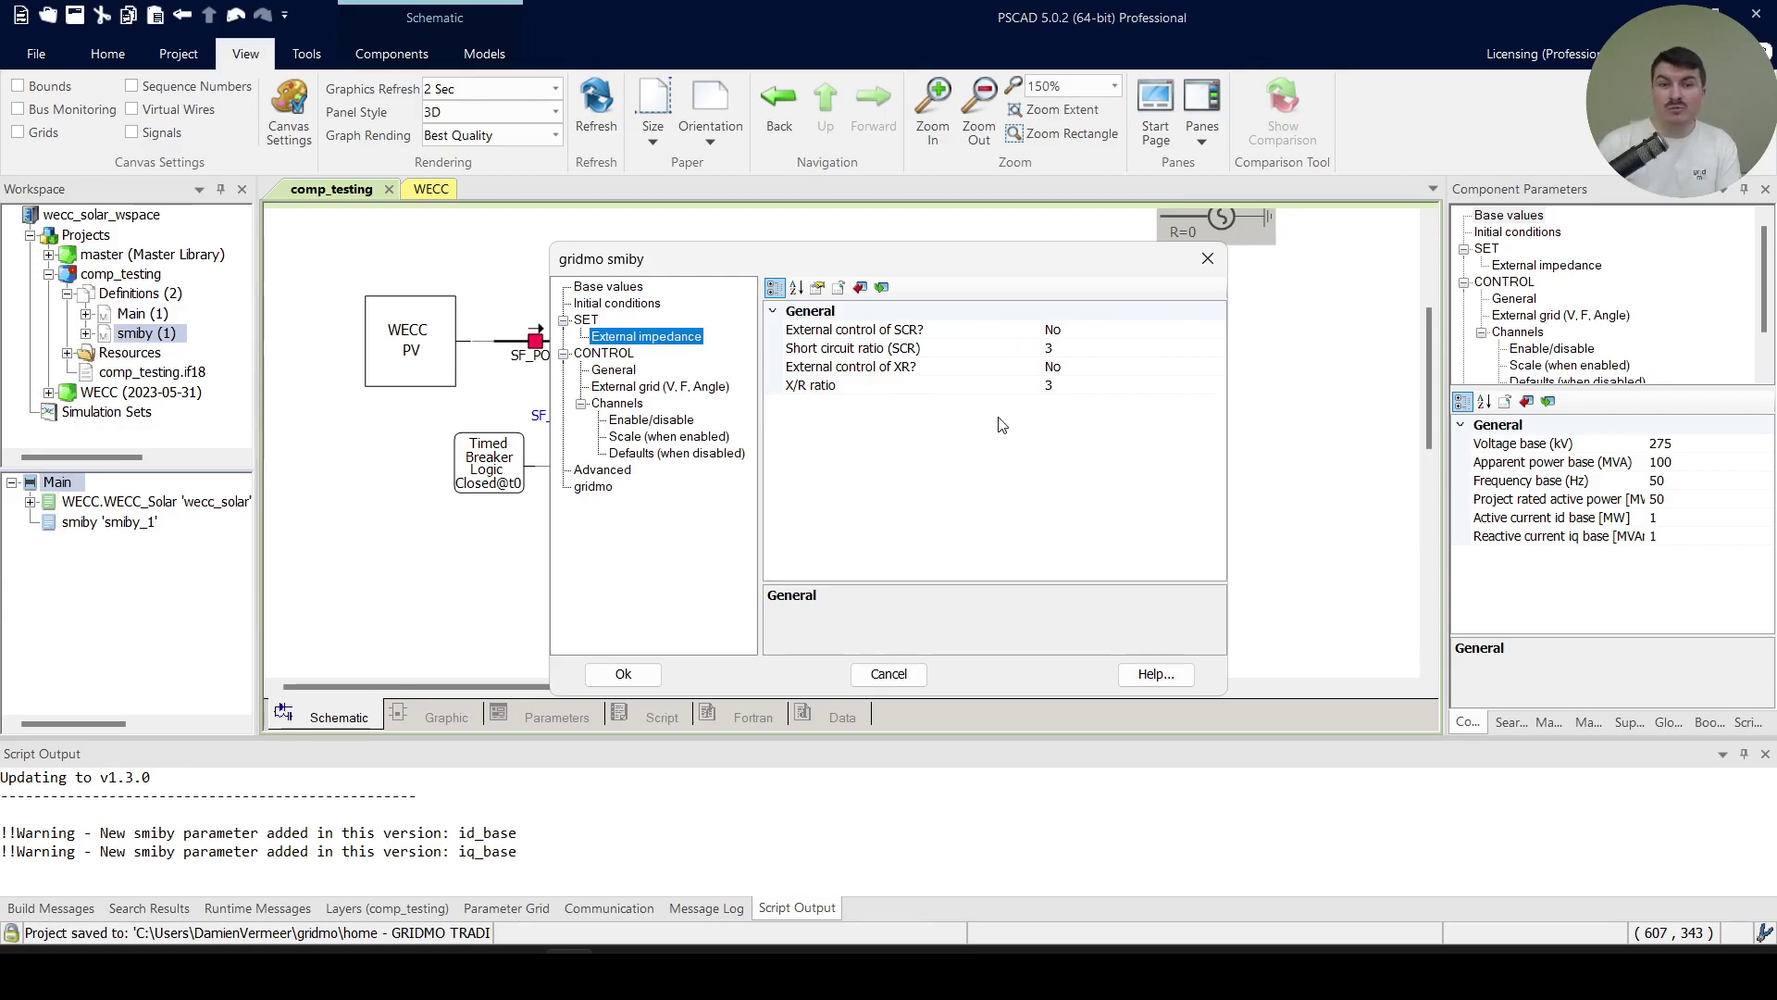
pyautogui.click(987, 365)
pyautogui.click(977, 349)
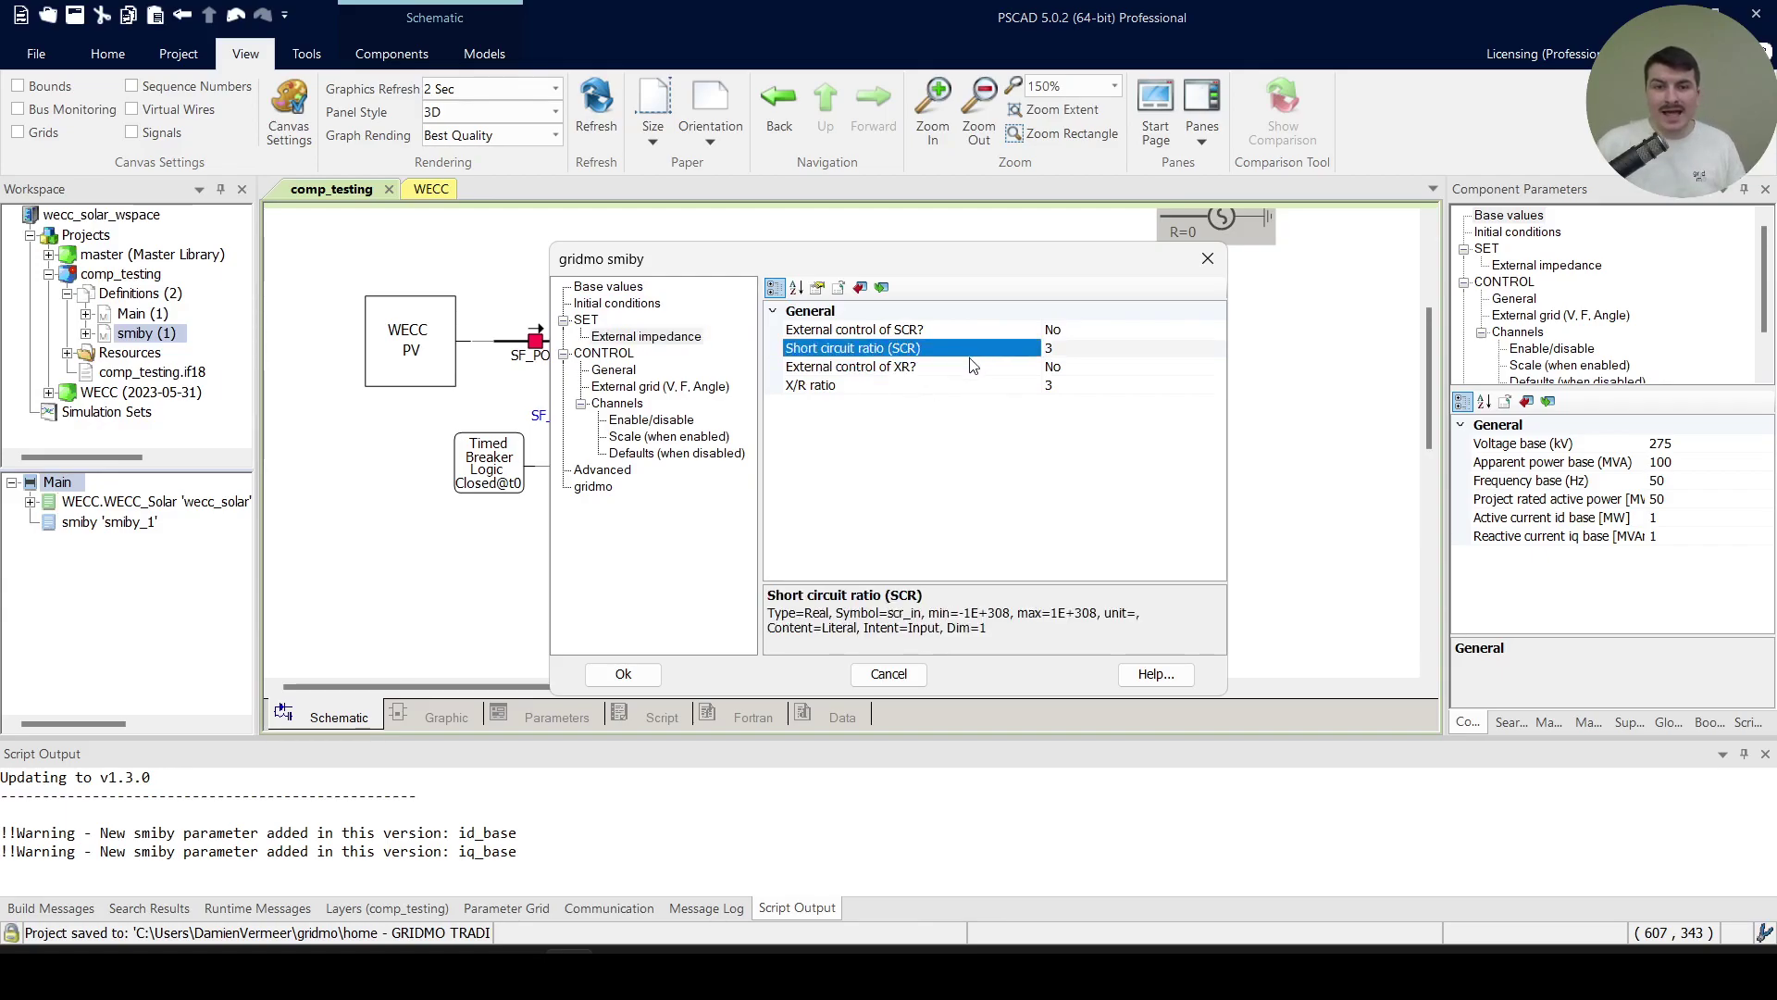
pyautogui.click(978, 385)
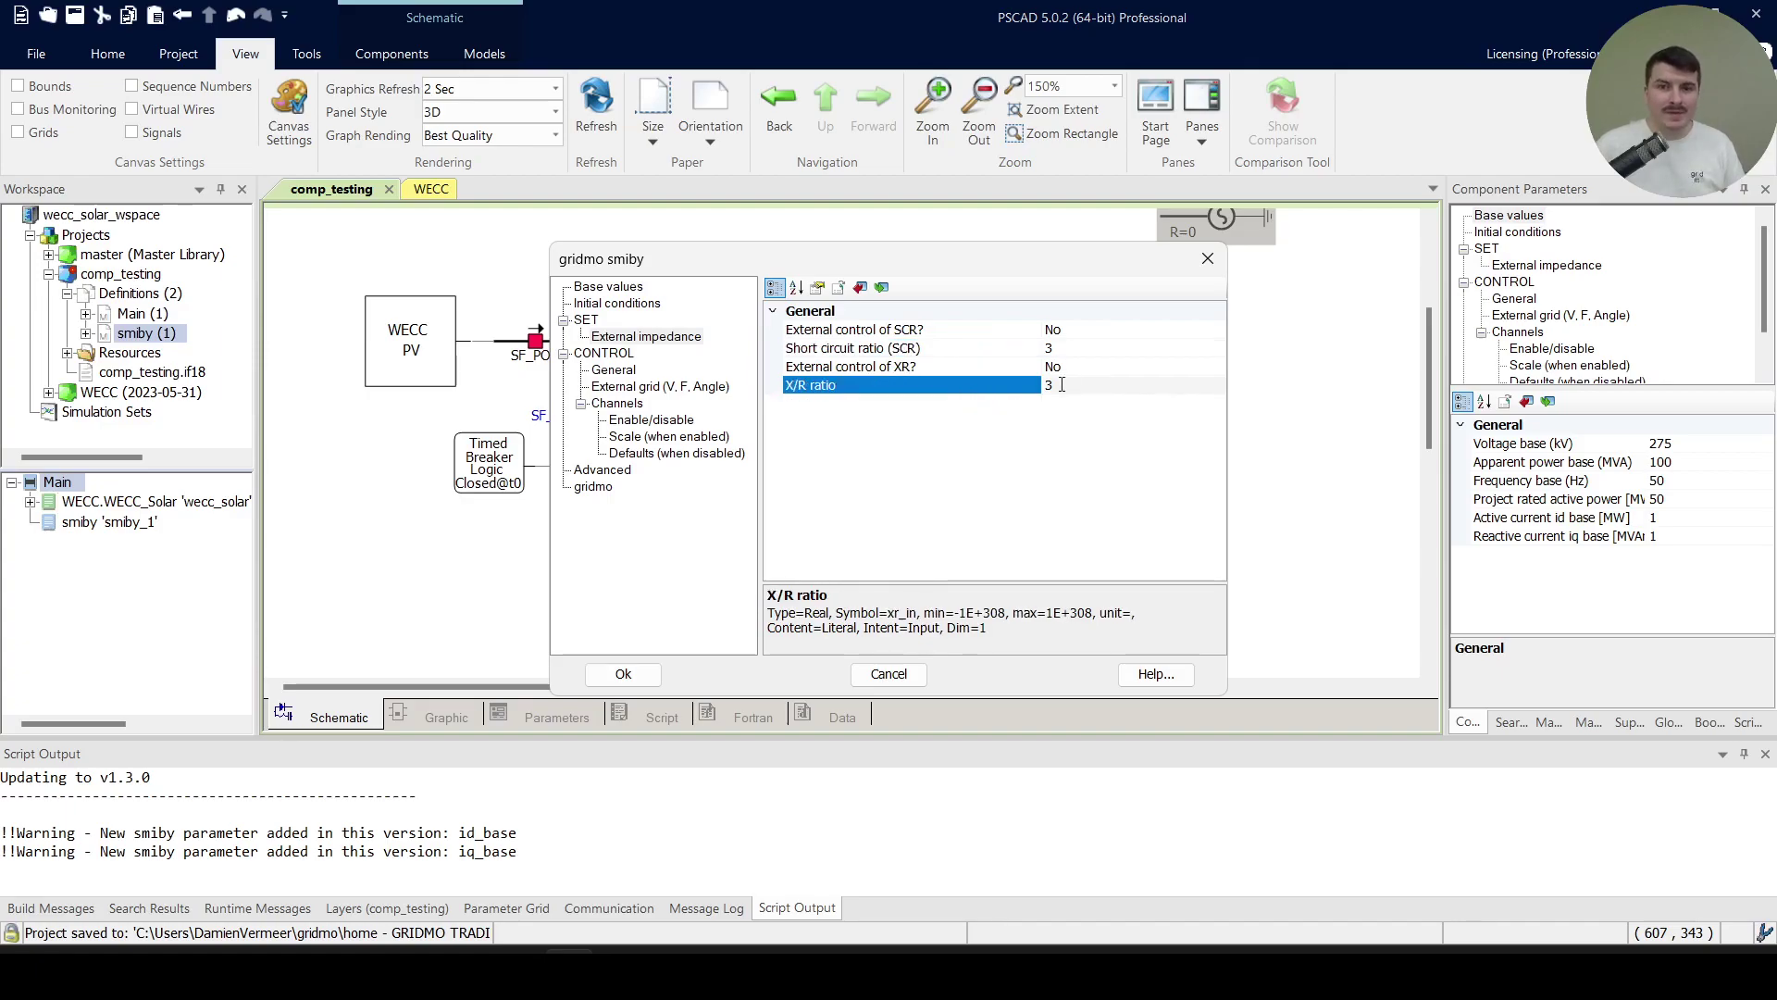
pyautogui.click(1099, 347)
pyautogui.write('8')
pyautogui.click(1022, 385)
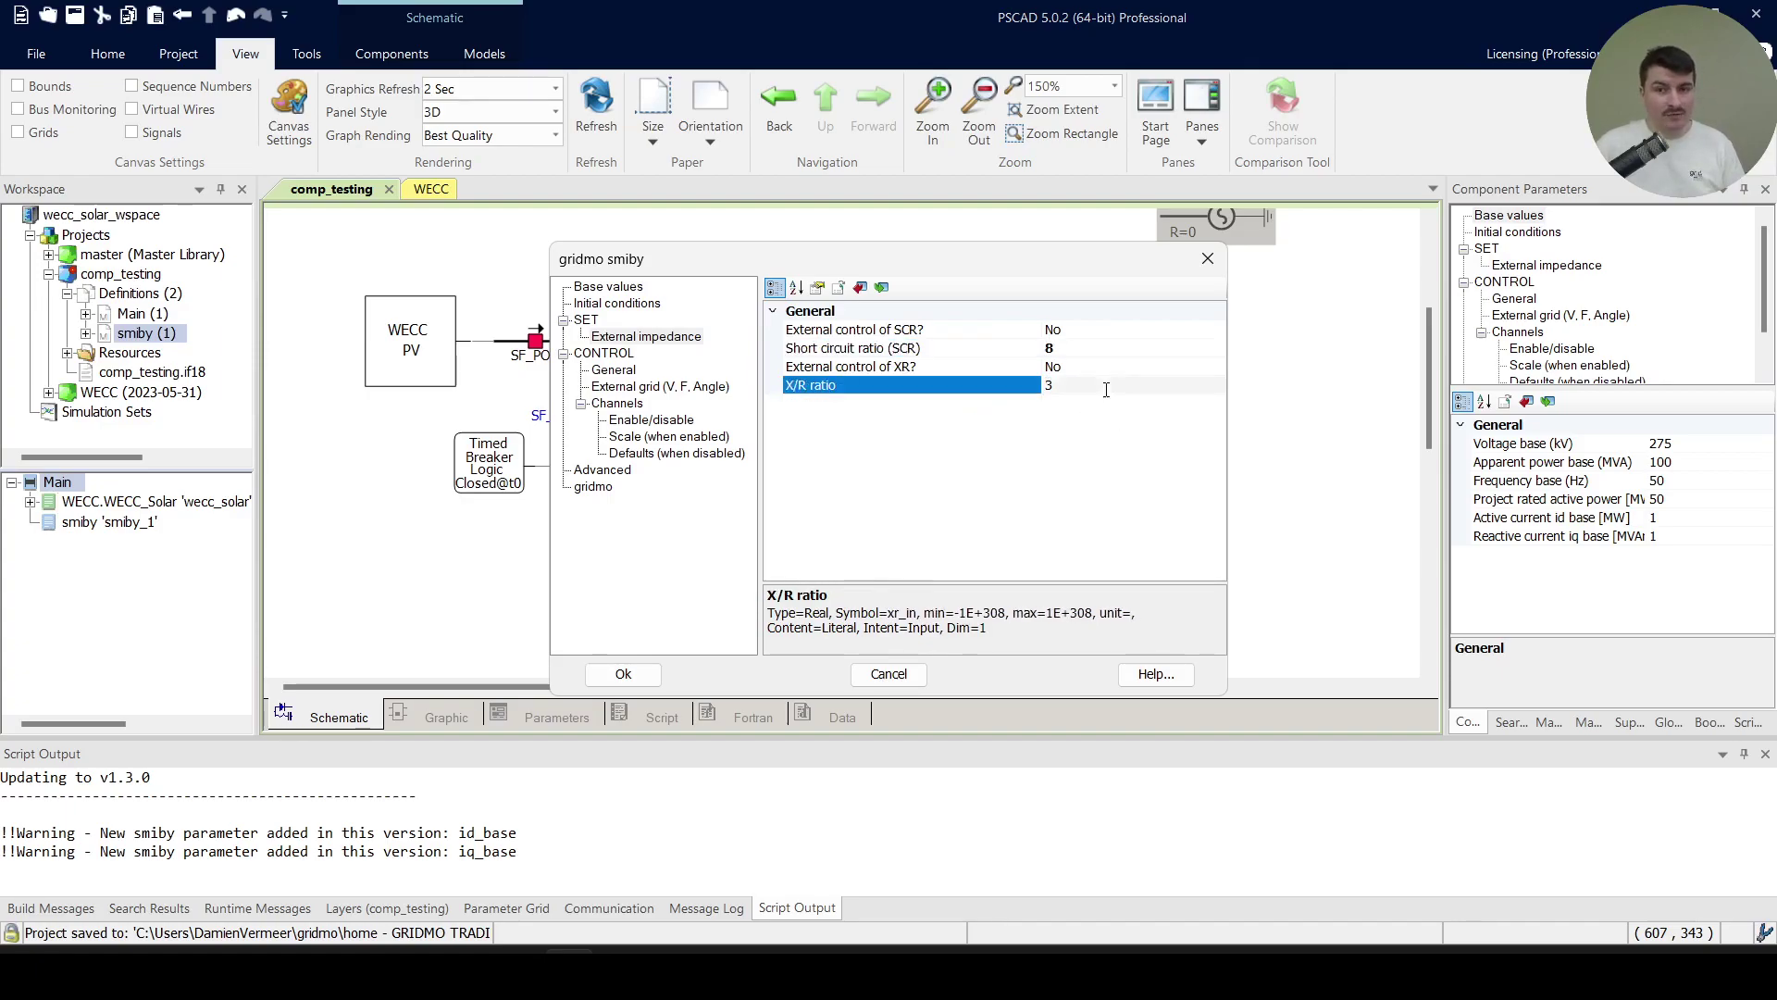
pyautogui.write('5')
pyautogui.click(1119, 355)
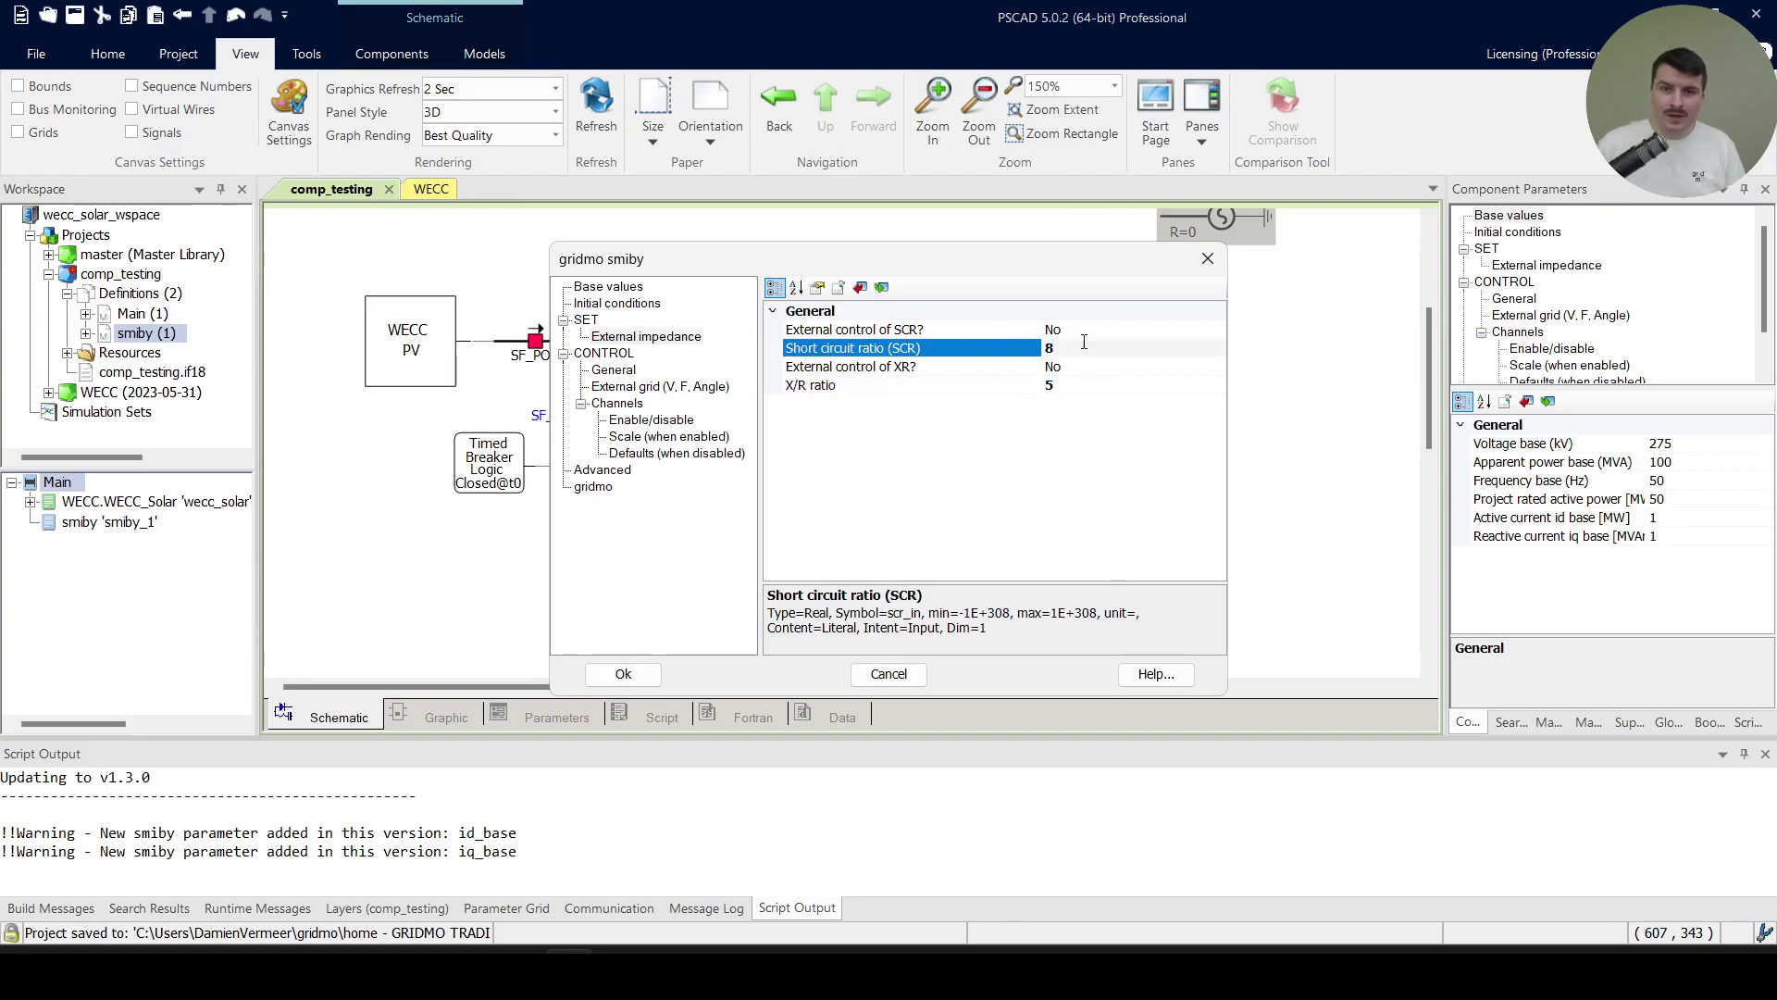
pyautogui.click(1030, 333)
pyautogui.click(1025, 368)
pyautogui.click(1107, 385)
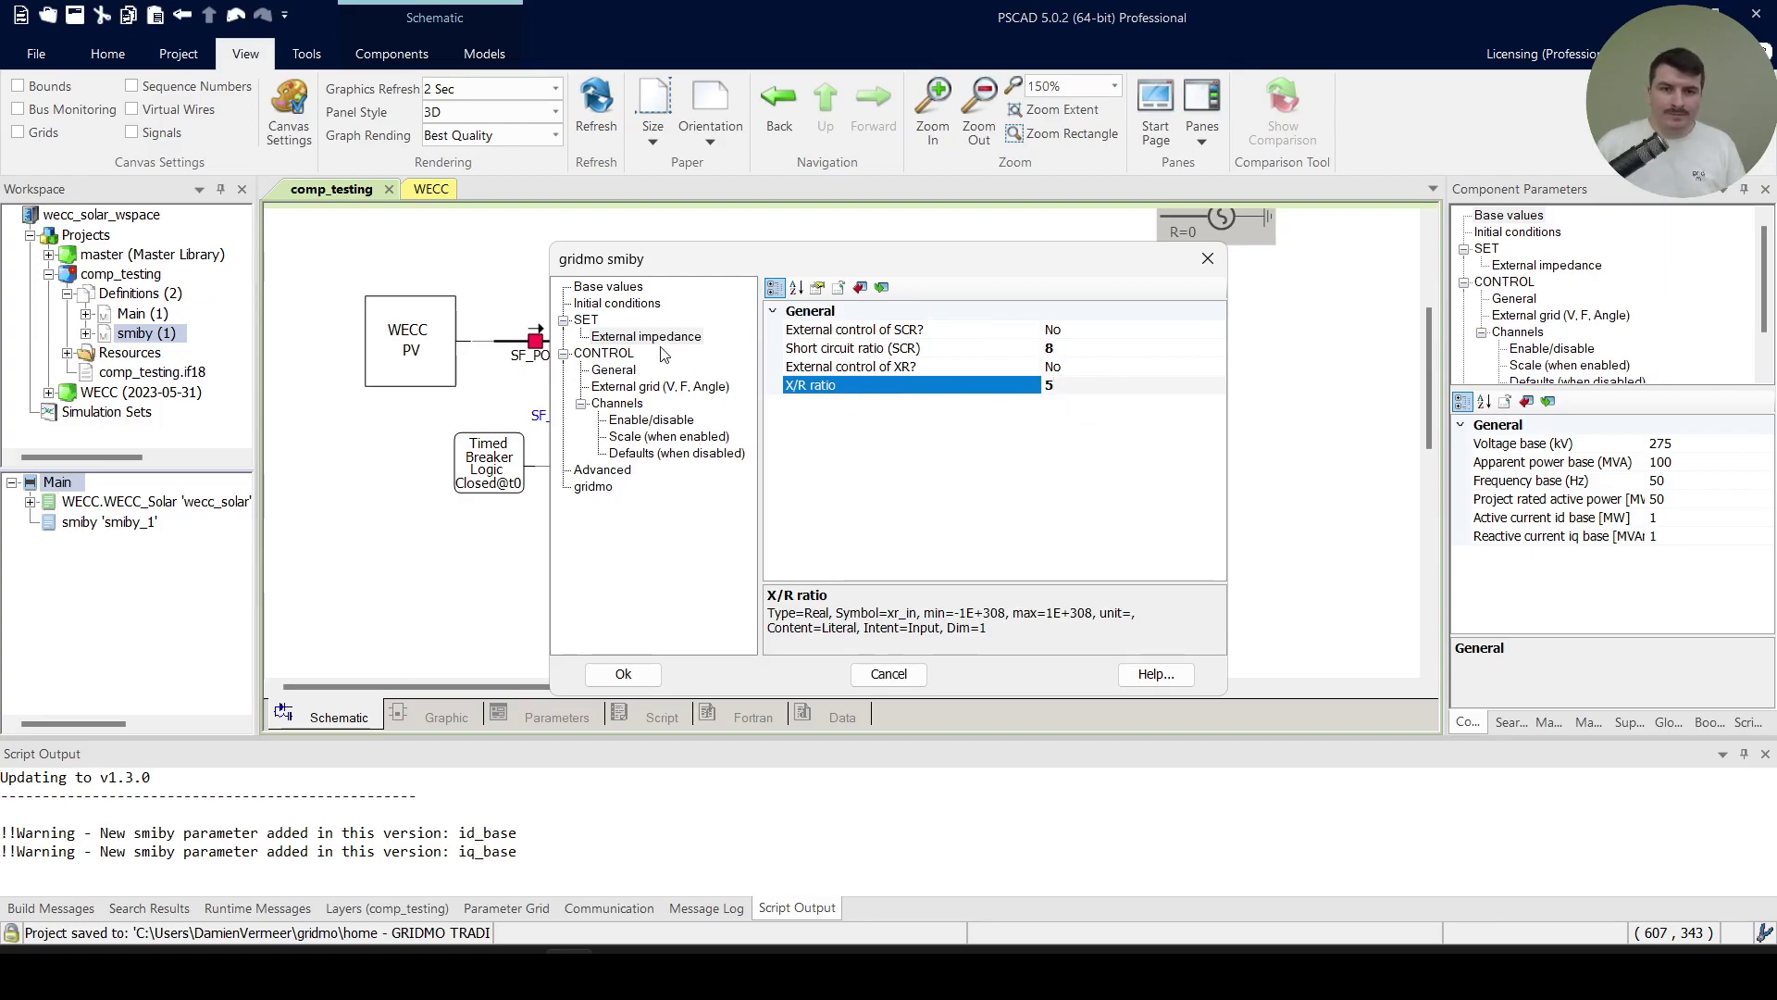
# Review the smiby block's general control, external grid, channel enable, scale and default, and advanced settings
pyautogui.click(616, 372)
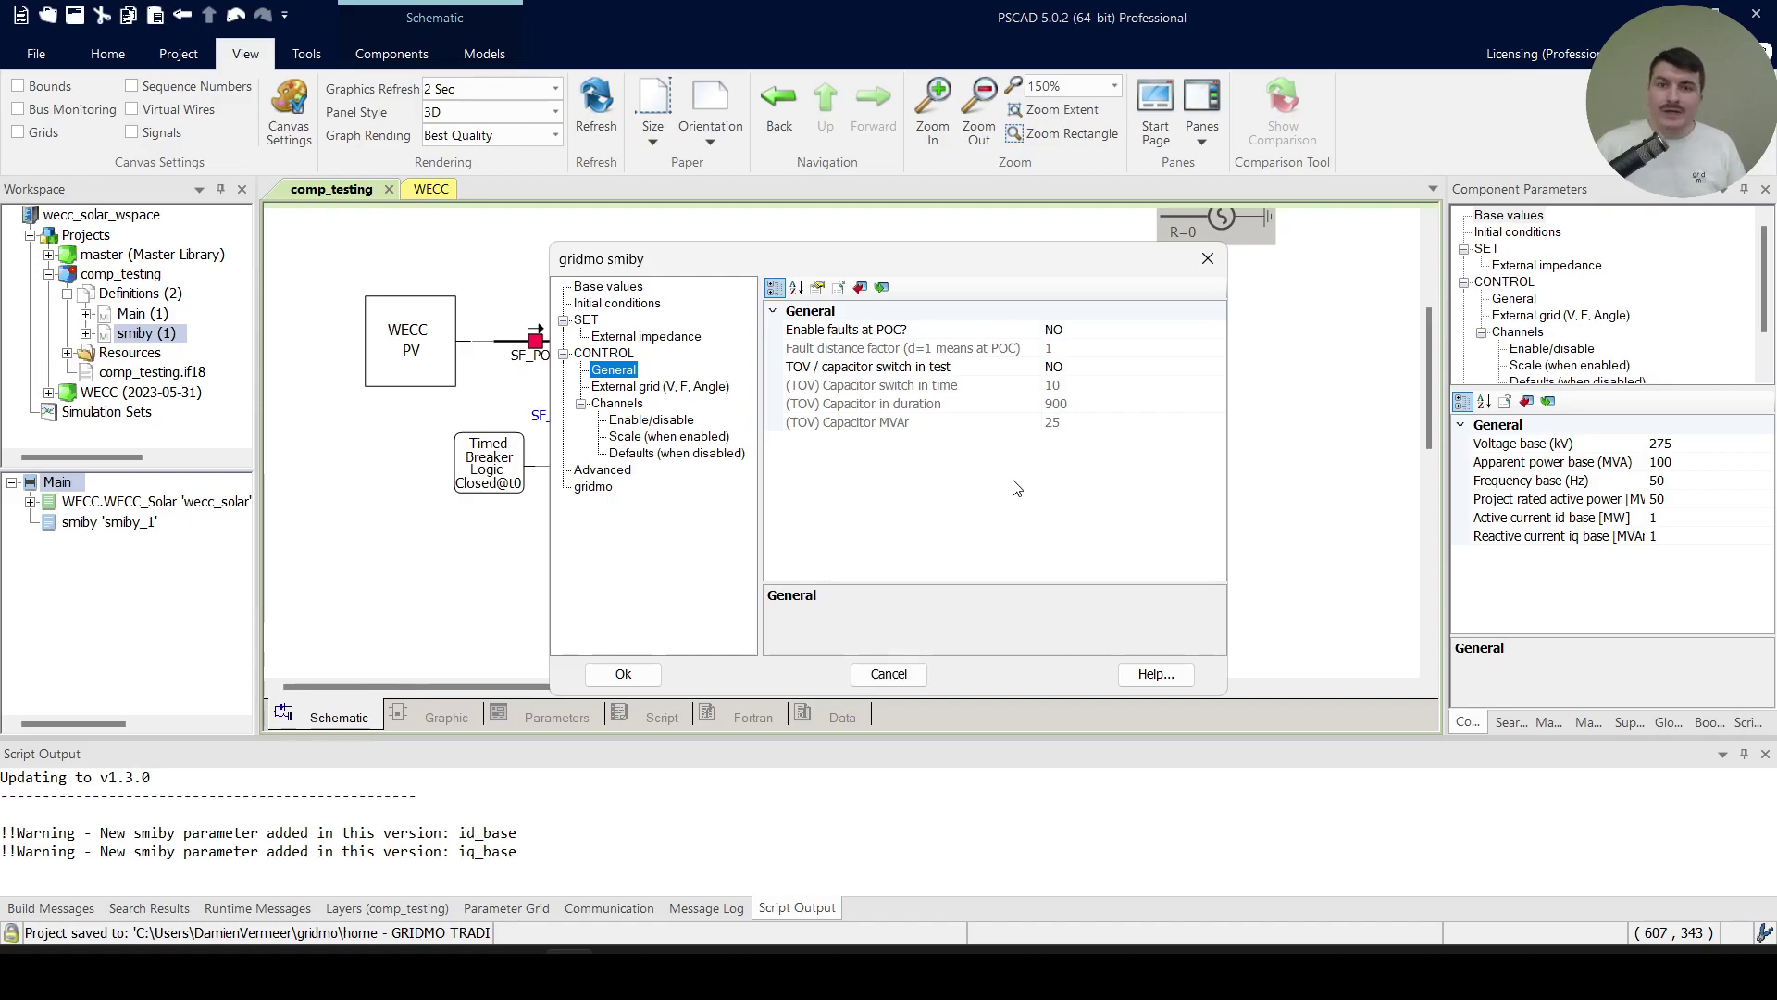
pyautogui.click(701, 389)
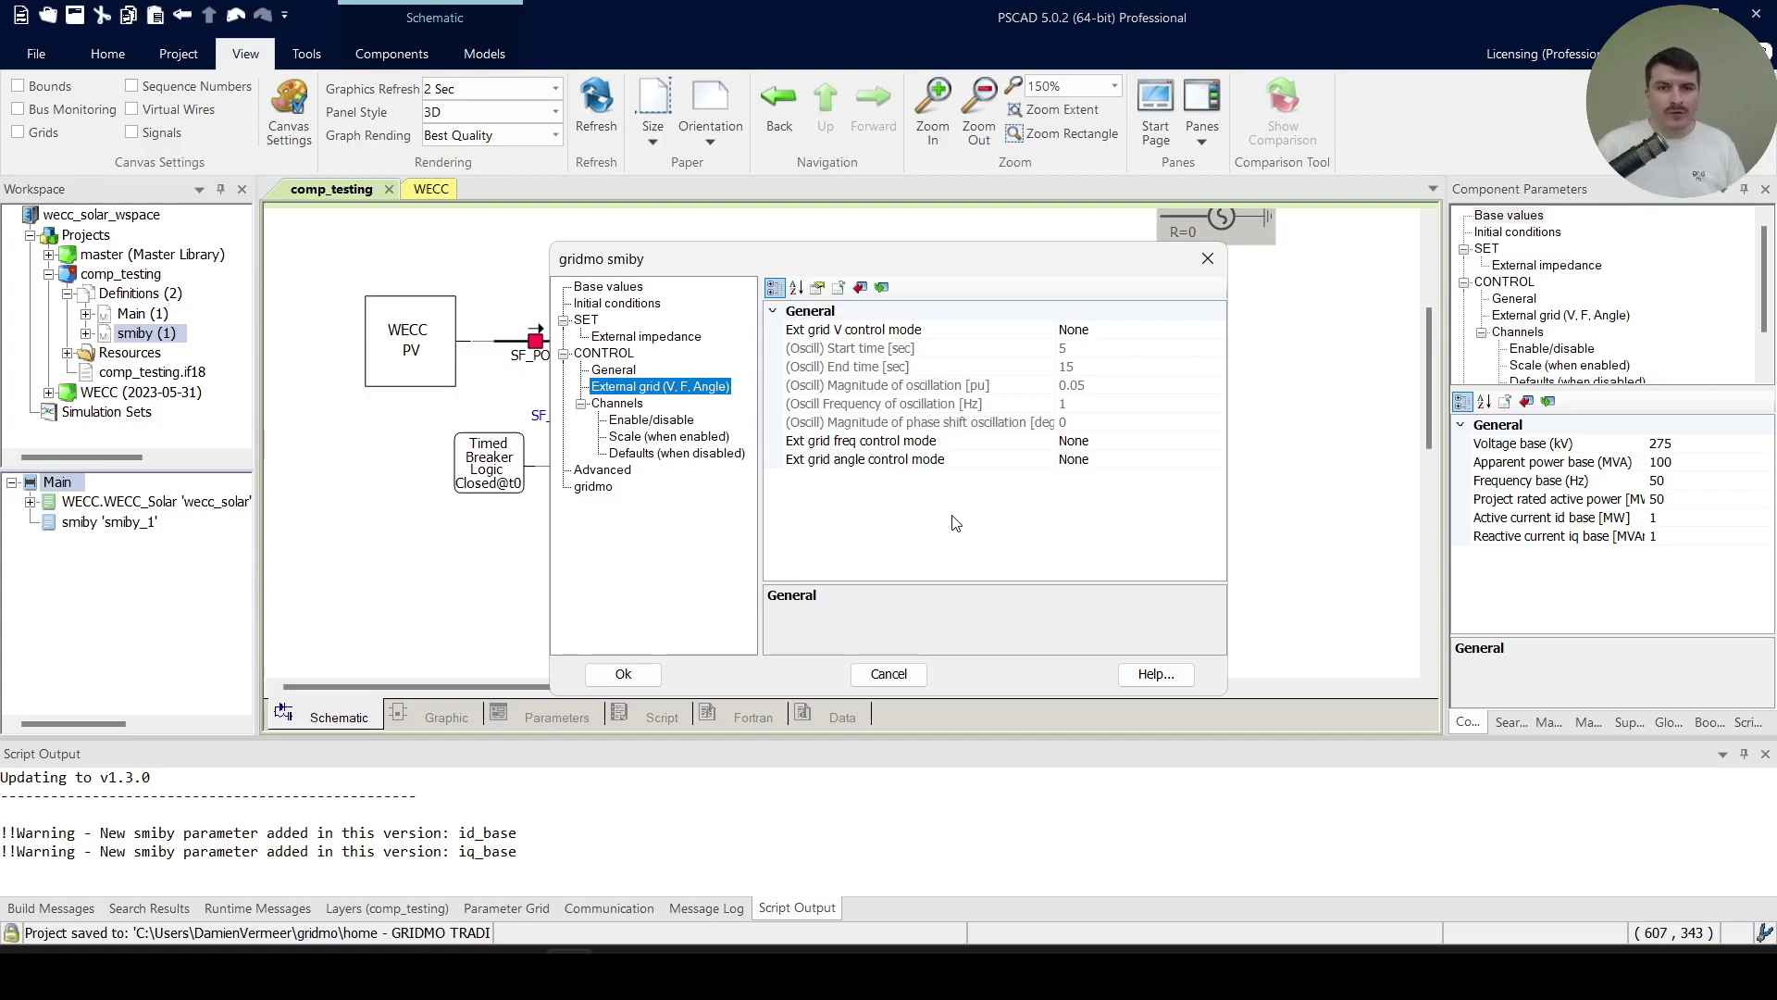
pyautogui.click(691, 422)
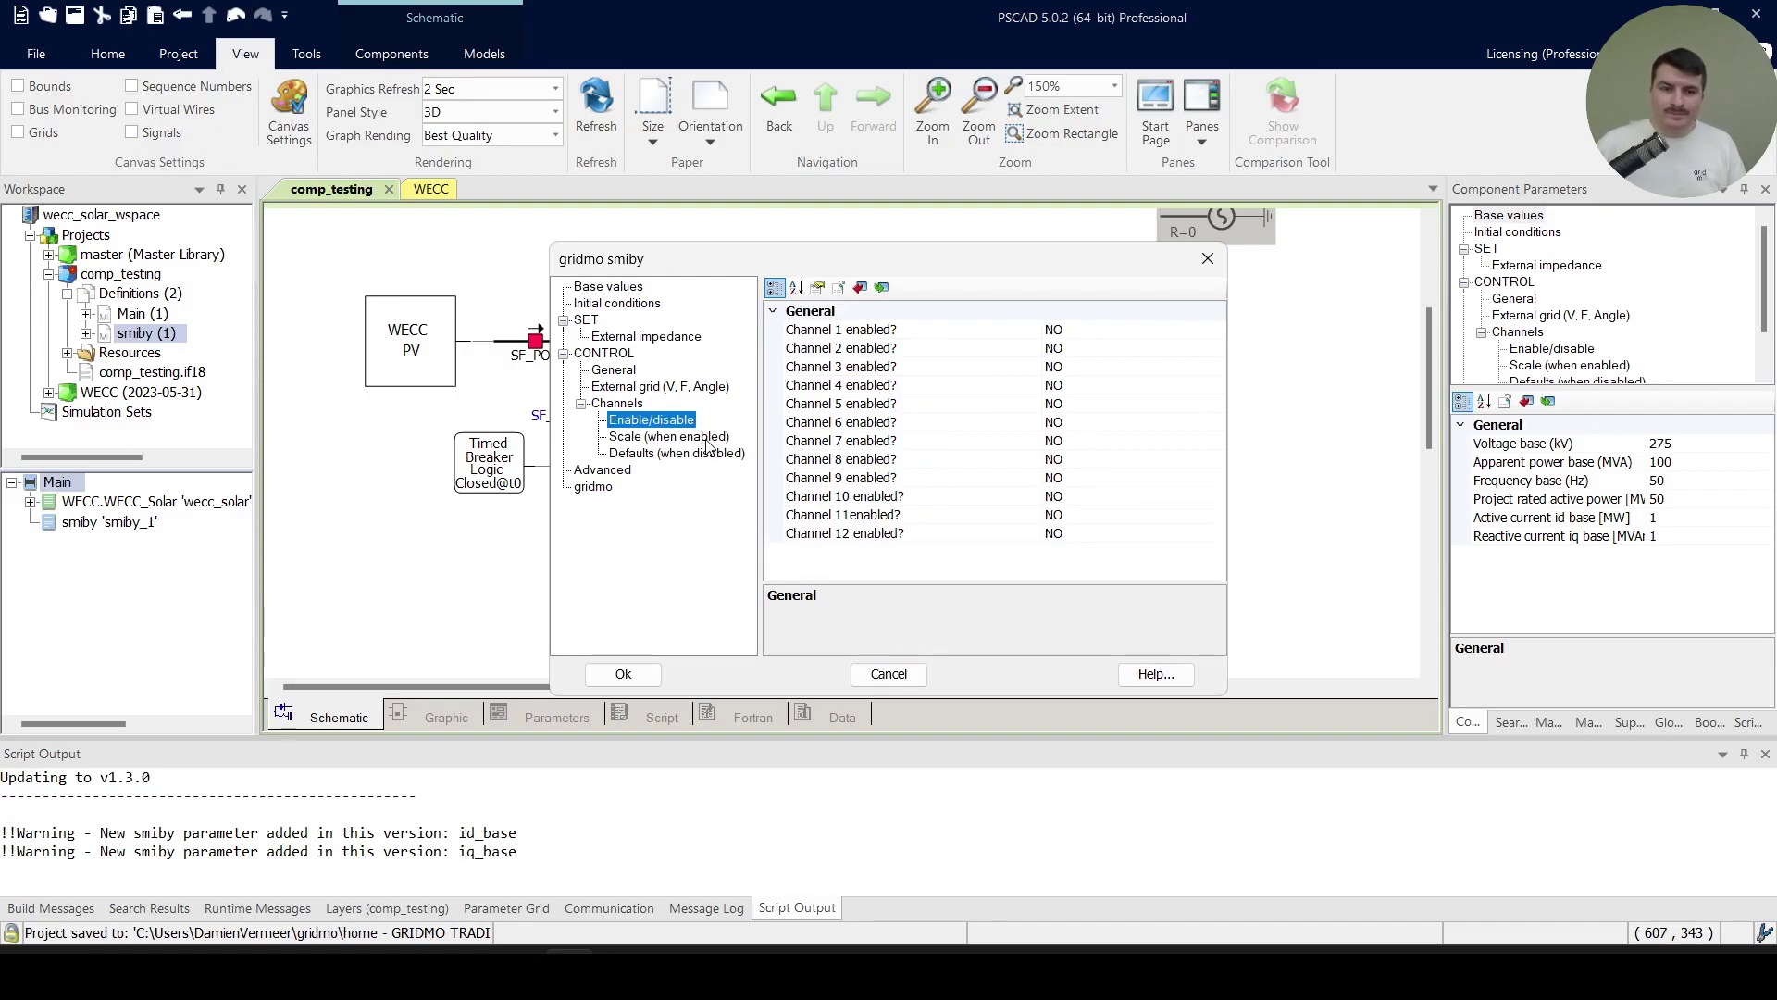
pyautogui.click(706, 439)
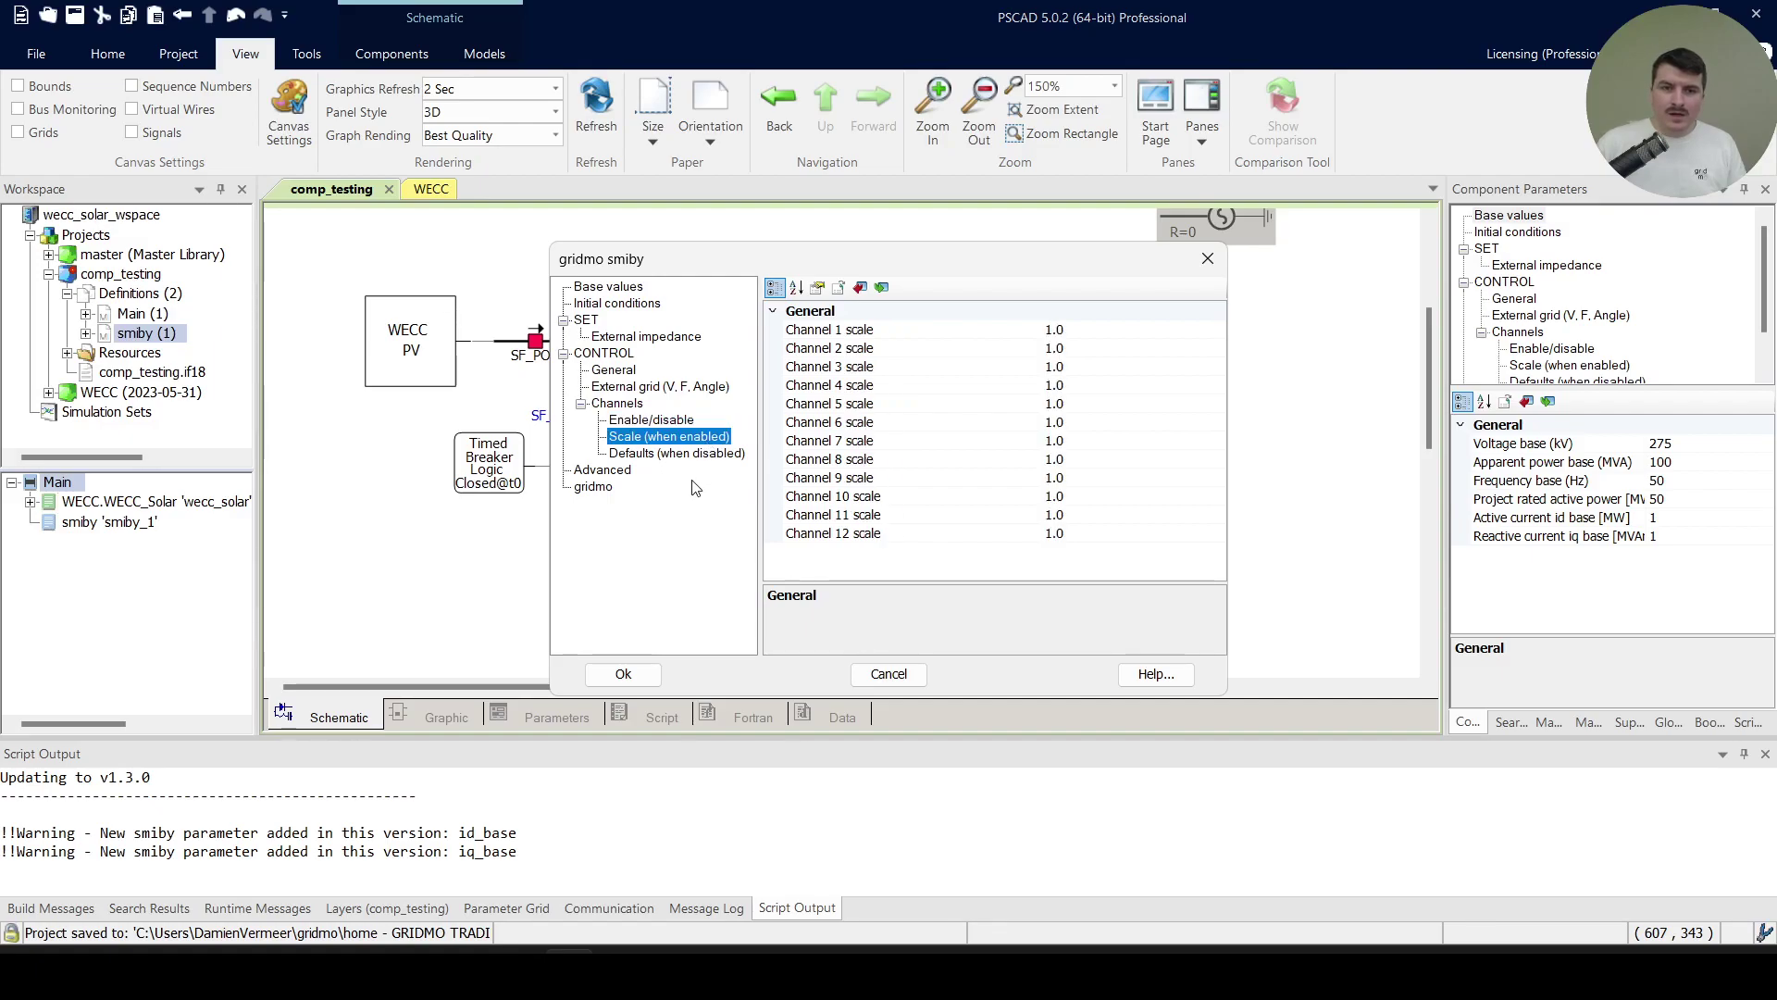
pyautogui.click(702, 452)
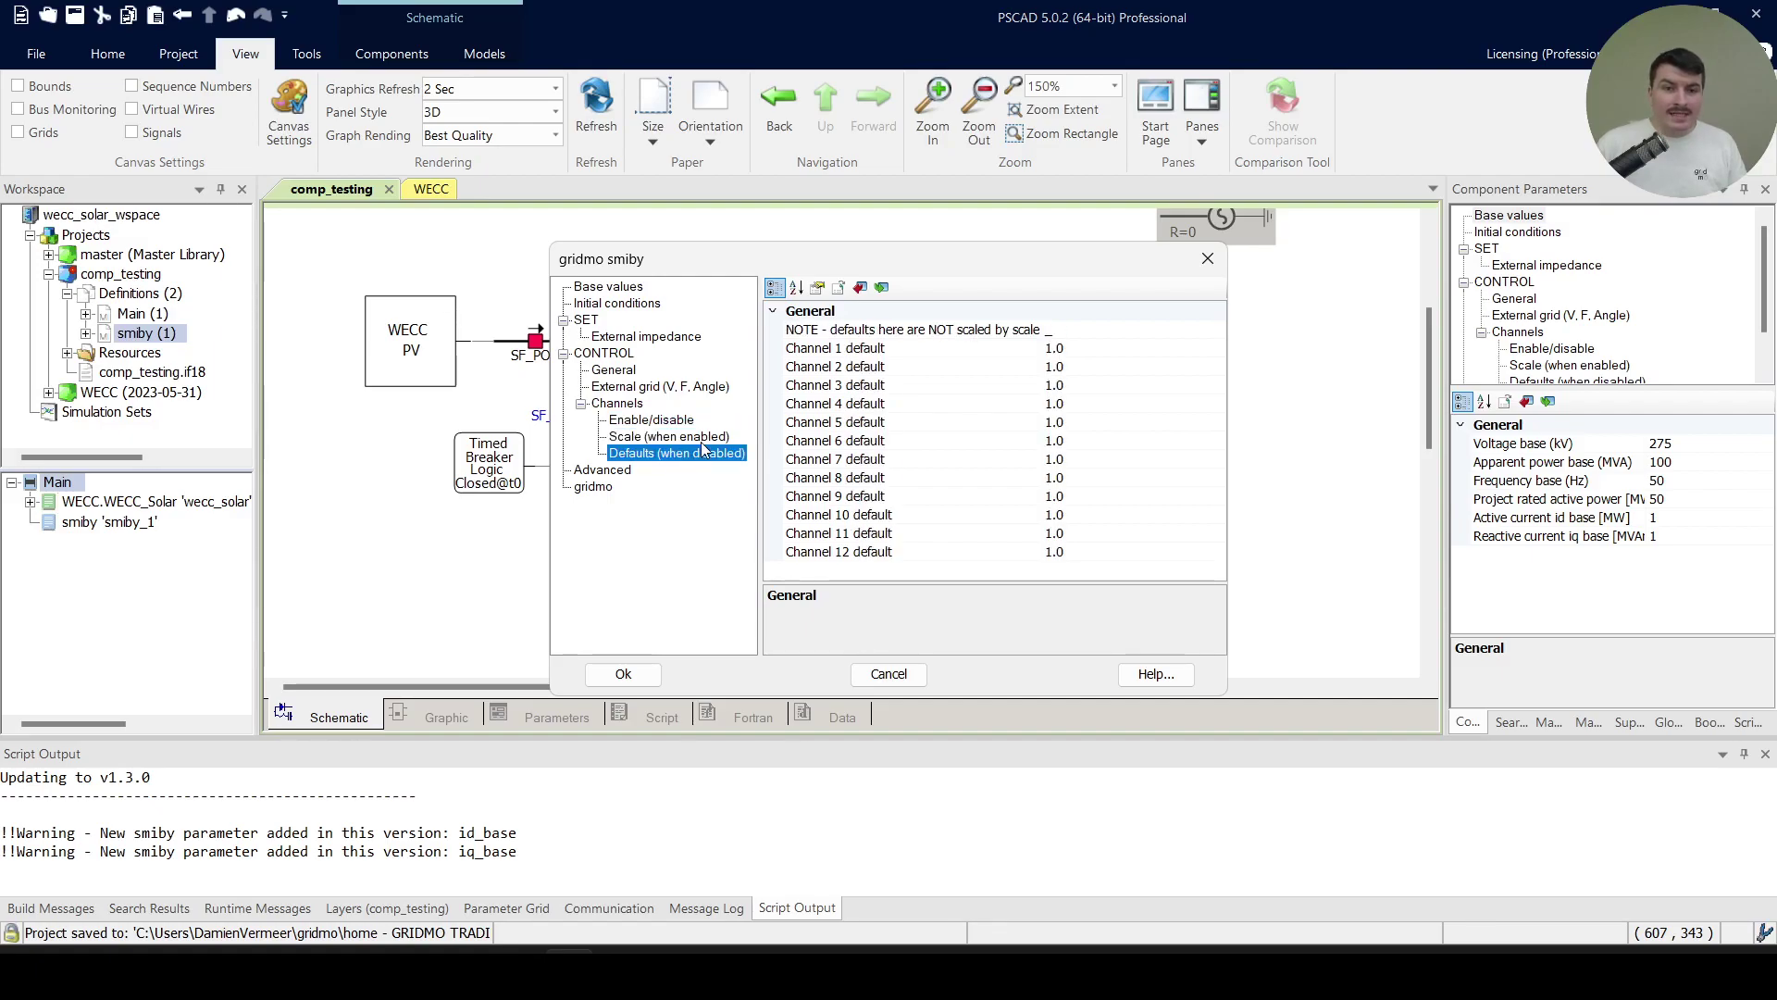
pyautogui.click(708, 439)
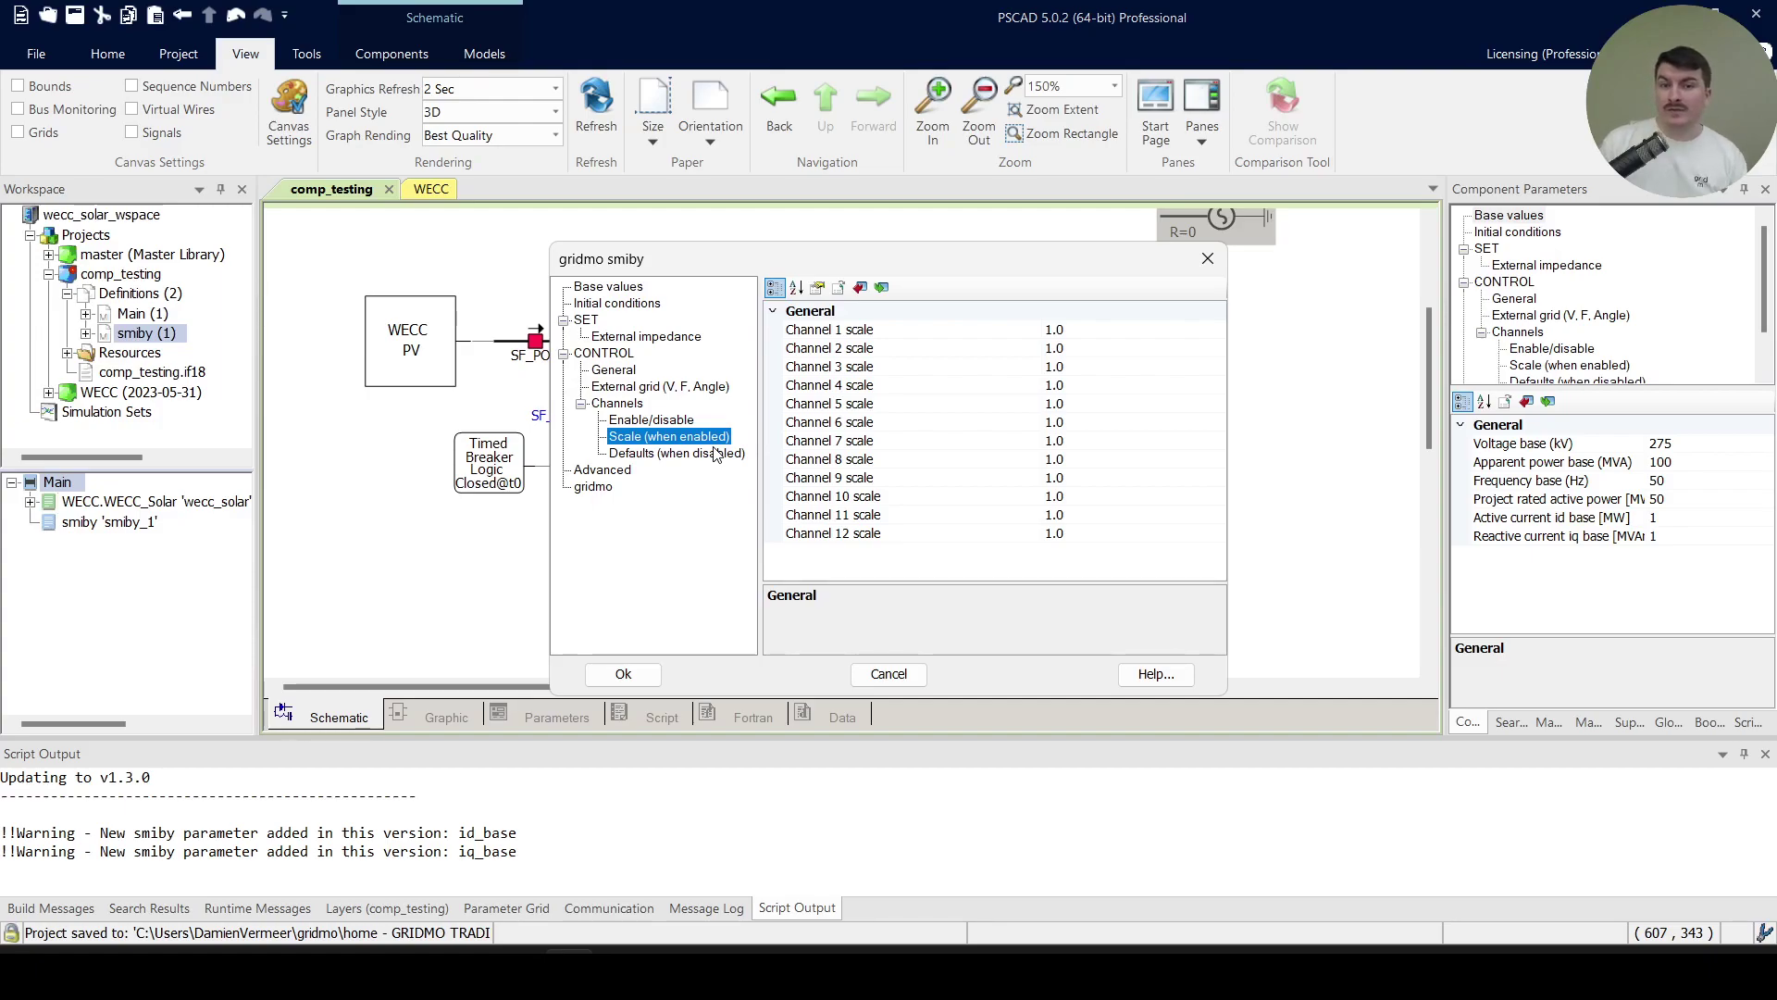
pyautogui.click(1076, 333)
pyautogui.click(1080, 349)
pyautogui.click(1085, 385)
pyautogui.click(1081, 403)
pyautogui.click(705, 453)
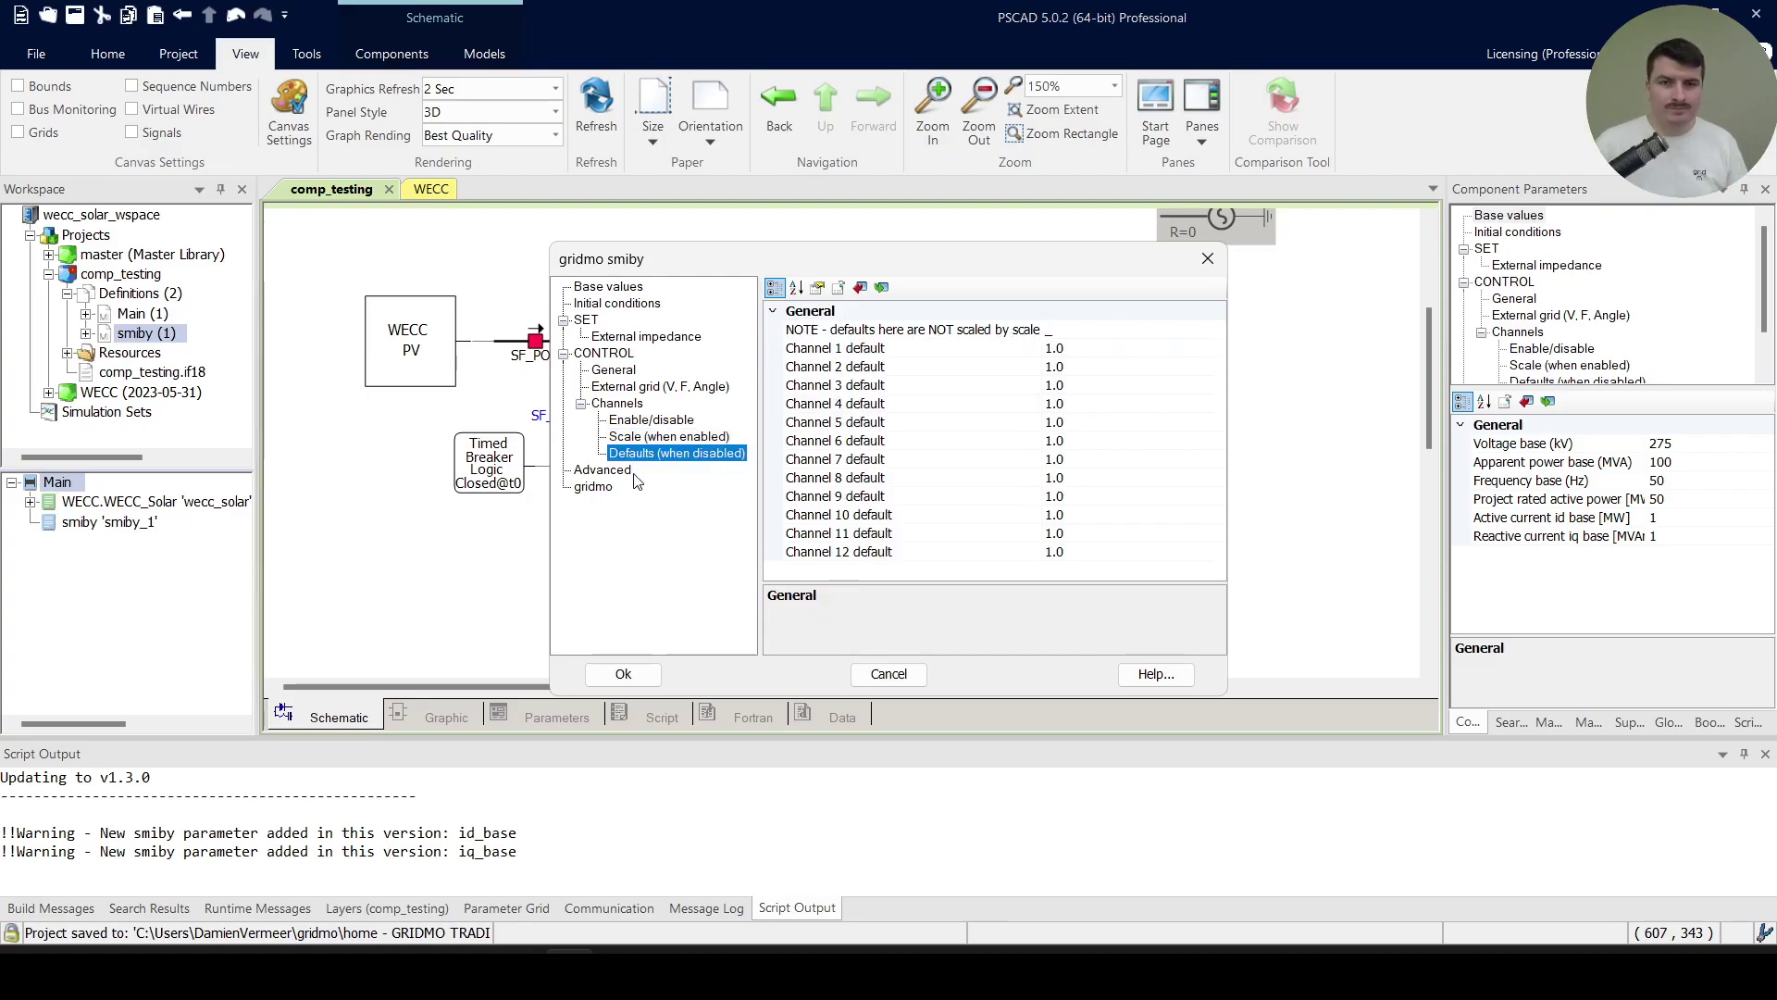
pyautogui.click(609, 470)
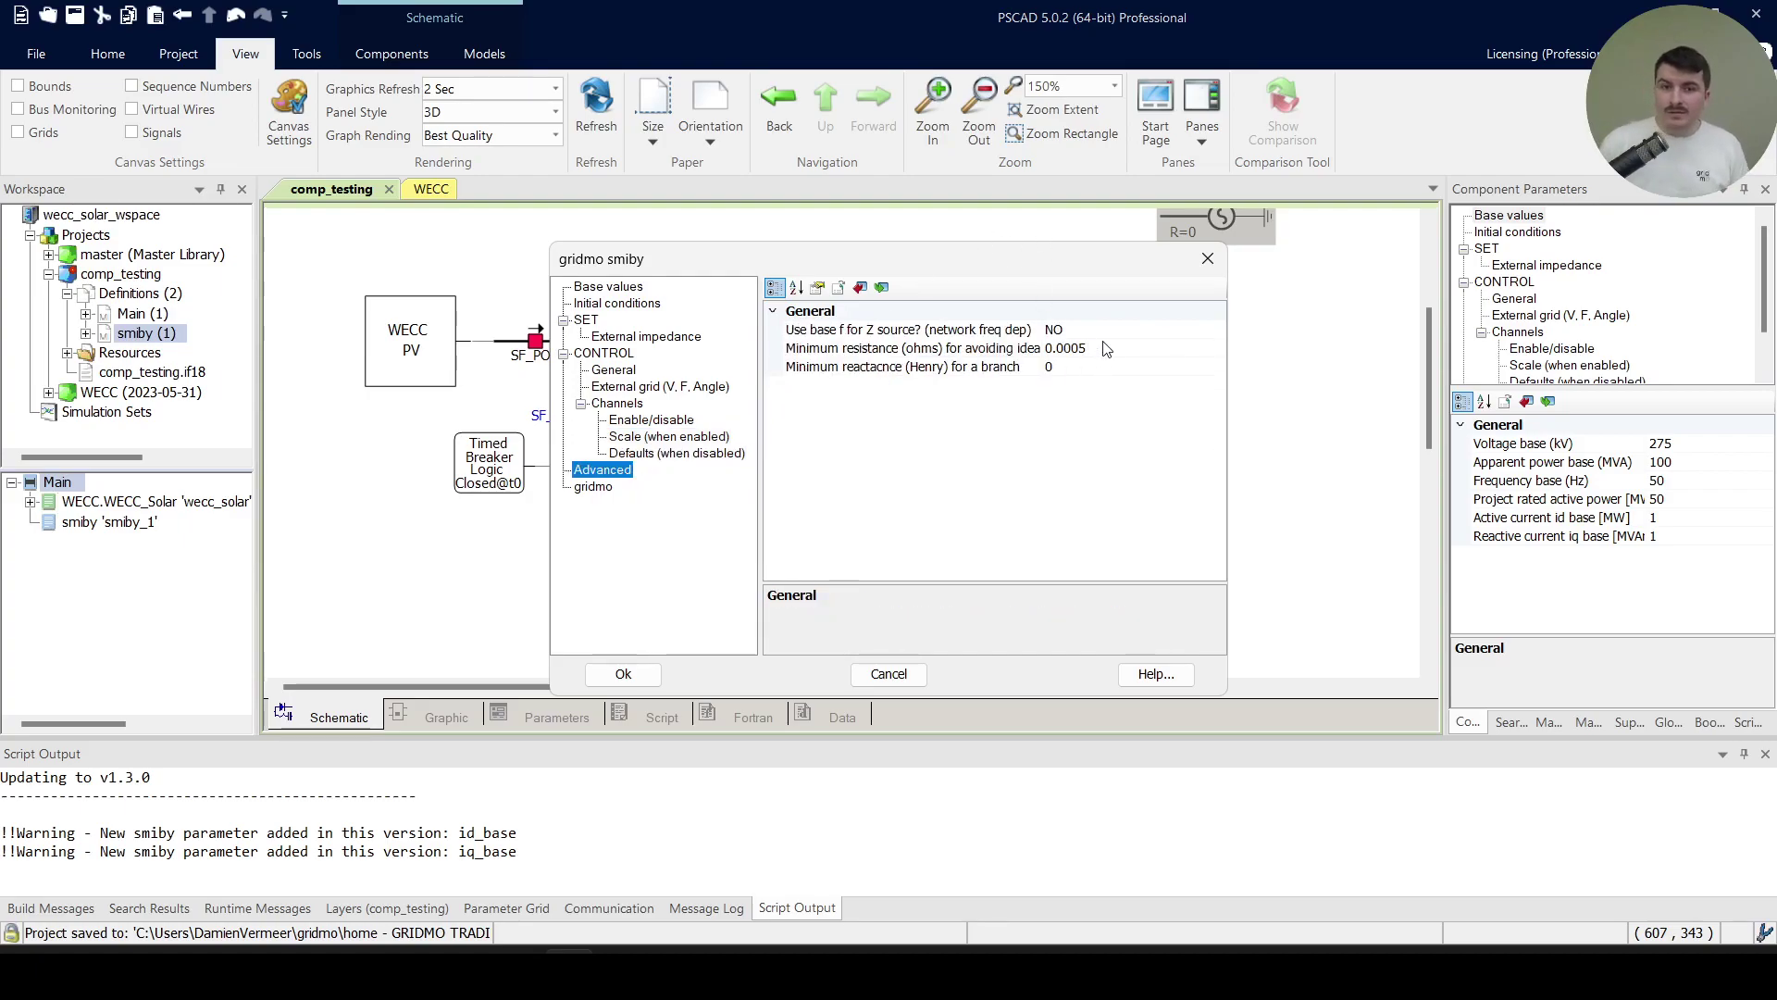
pyautogui.moveTo(1043, 324)
pyautogui.mouseDown()
pyautogui.moveTo(1089, 310)
pyautogui.moveTo(1067, 308)
pyautogui.mouseUp()
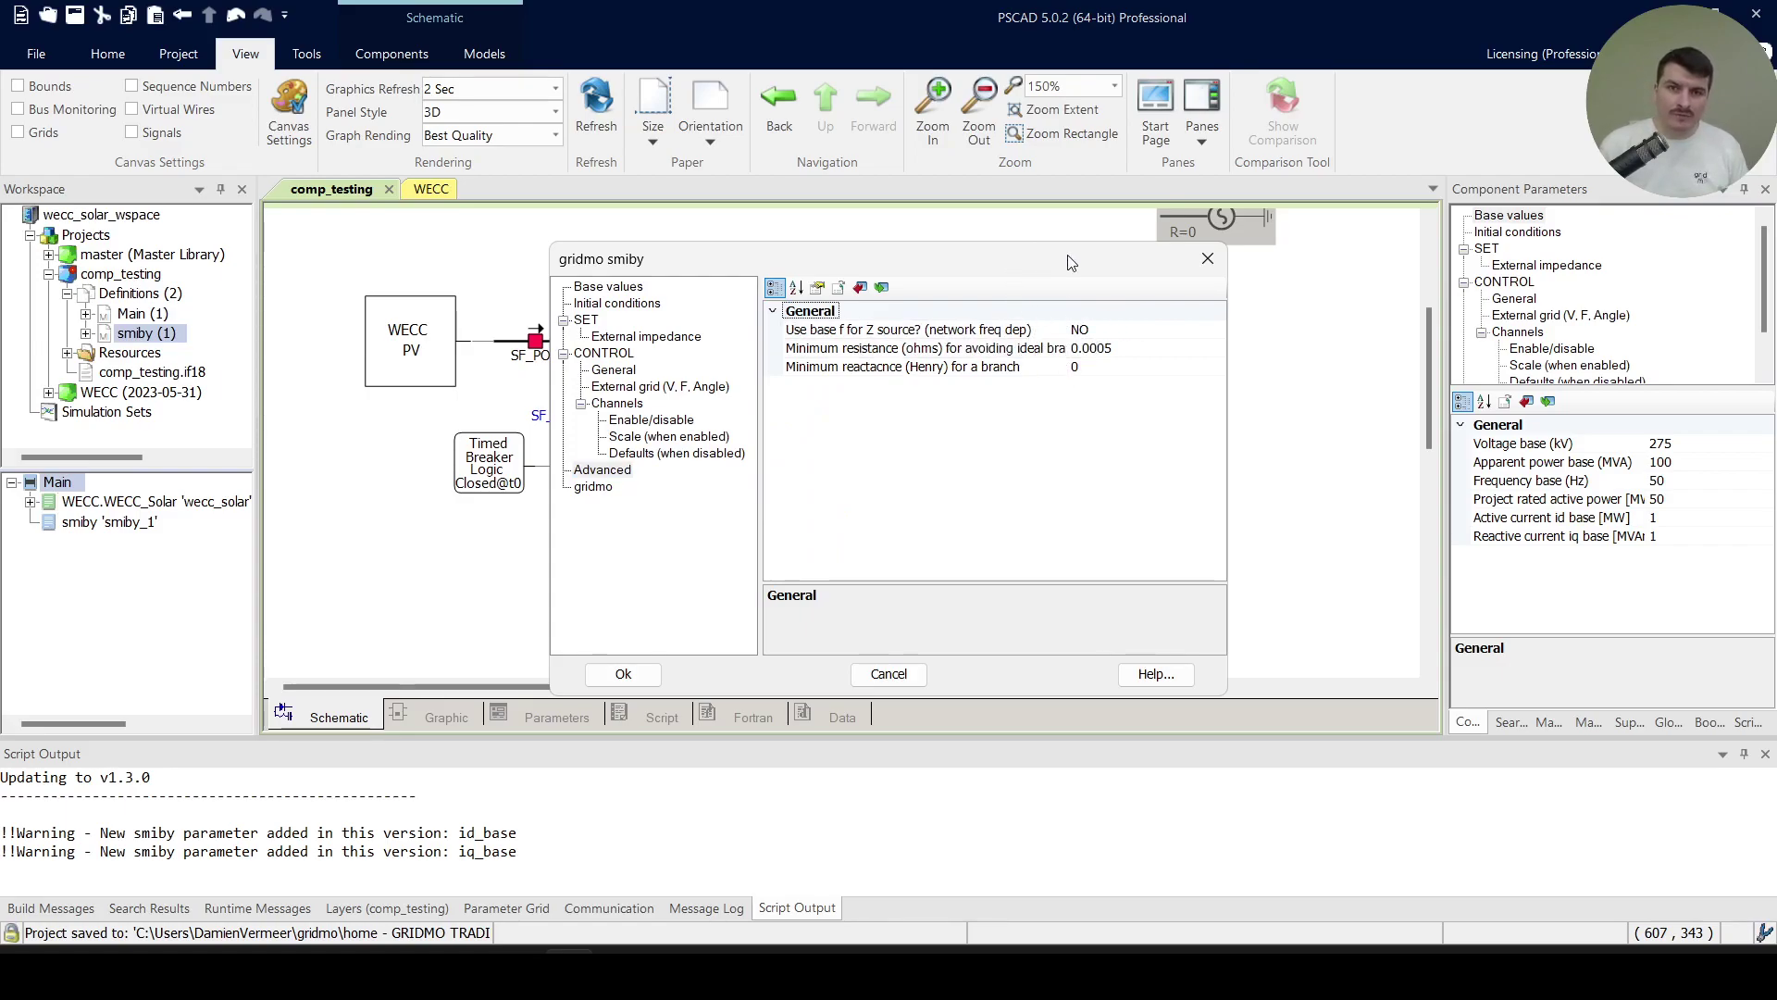
# Rename the smiby component instance to smiby and accept its parameter changes
pyautogui.click(600, 486)
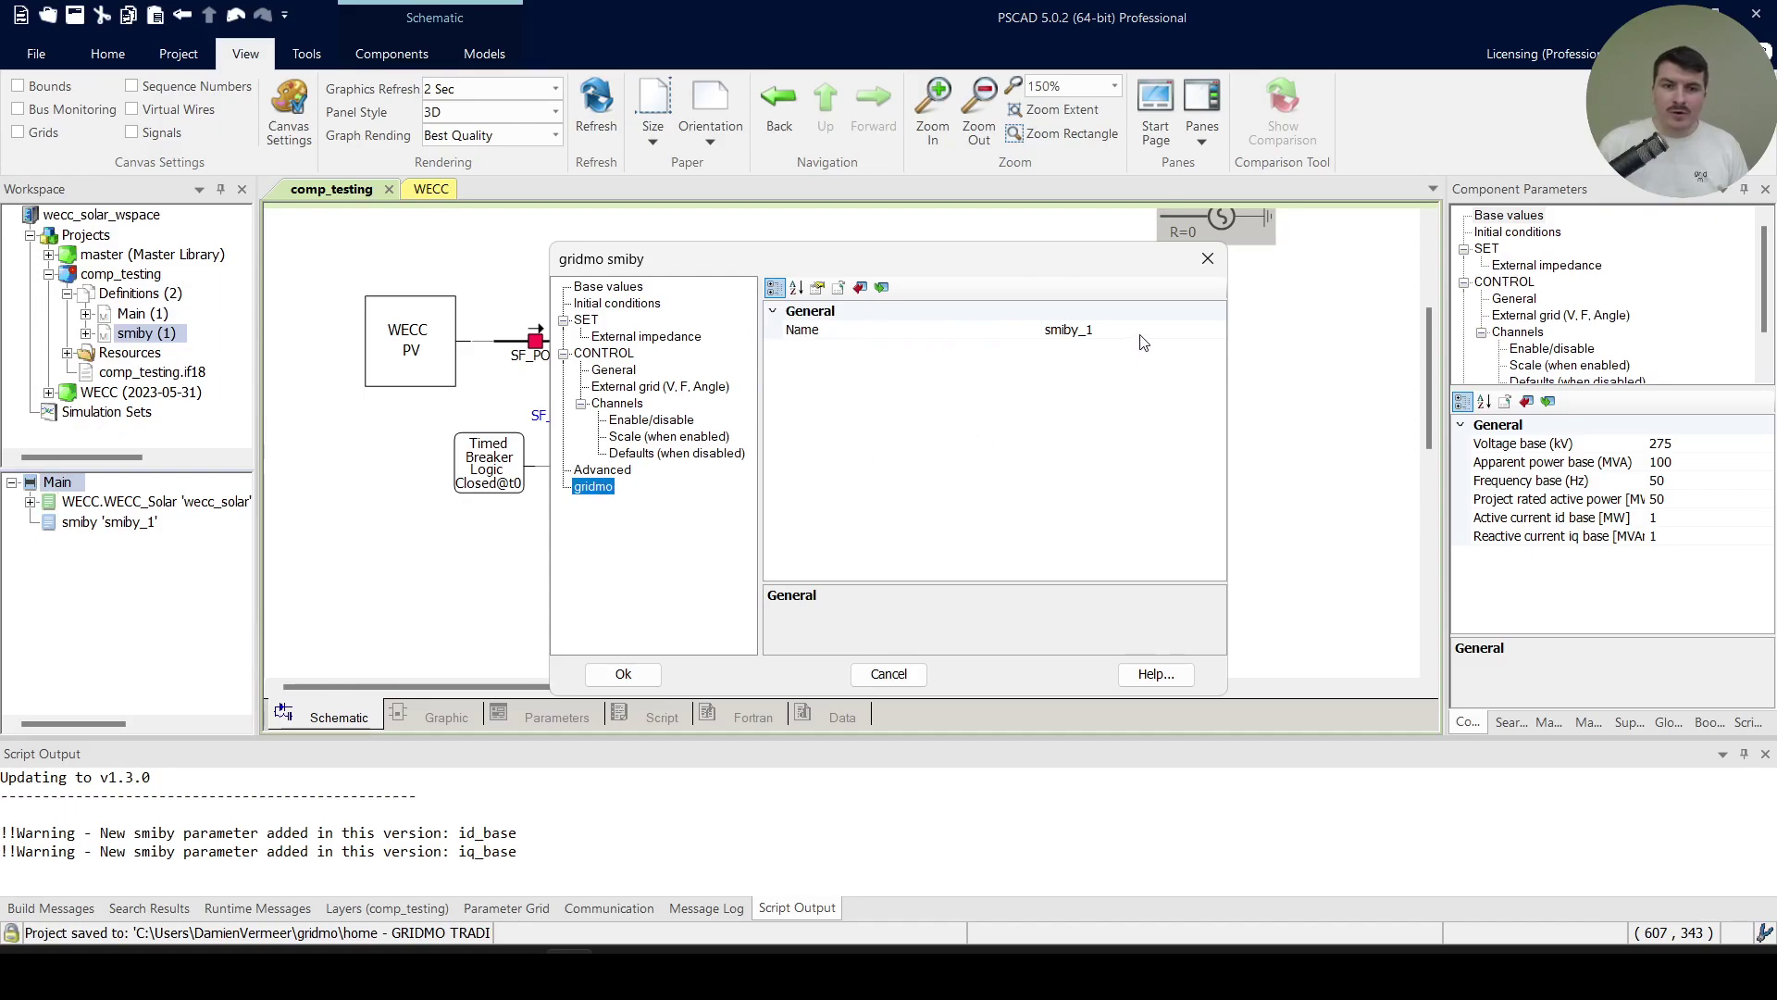
pyautogui.click(1081, 330)
pyautogui.moveTo(1047, 329); pyautogui.dragTo(1142, 327)
pyautogui.click(1128, 328)
pyautogui.press('BackSpace')
pyautogui.press('BackSpace')
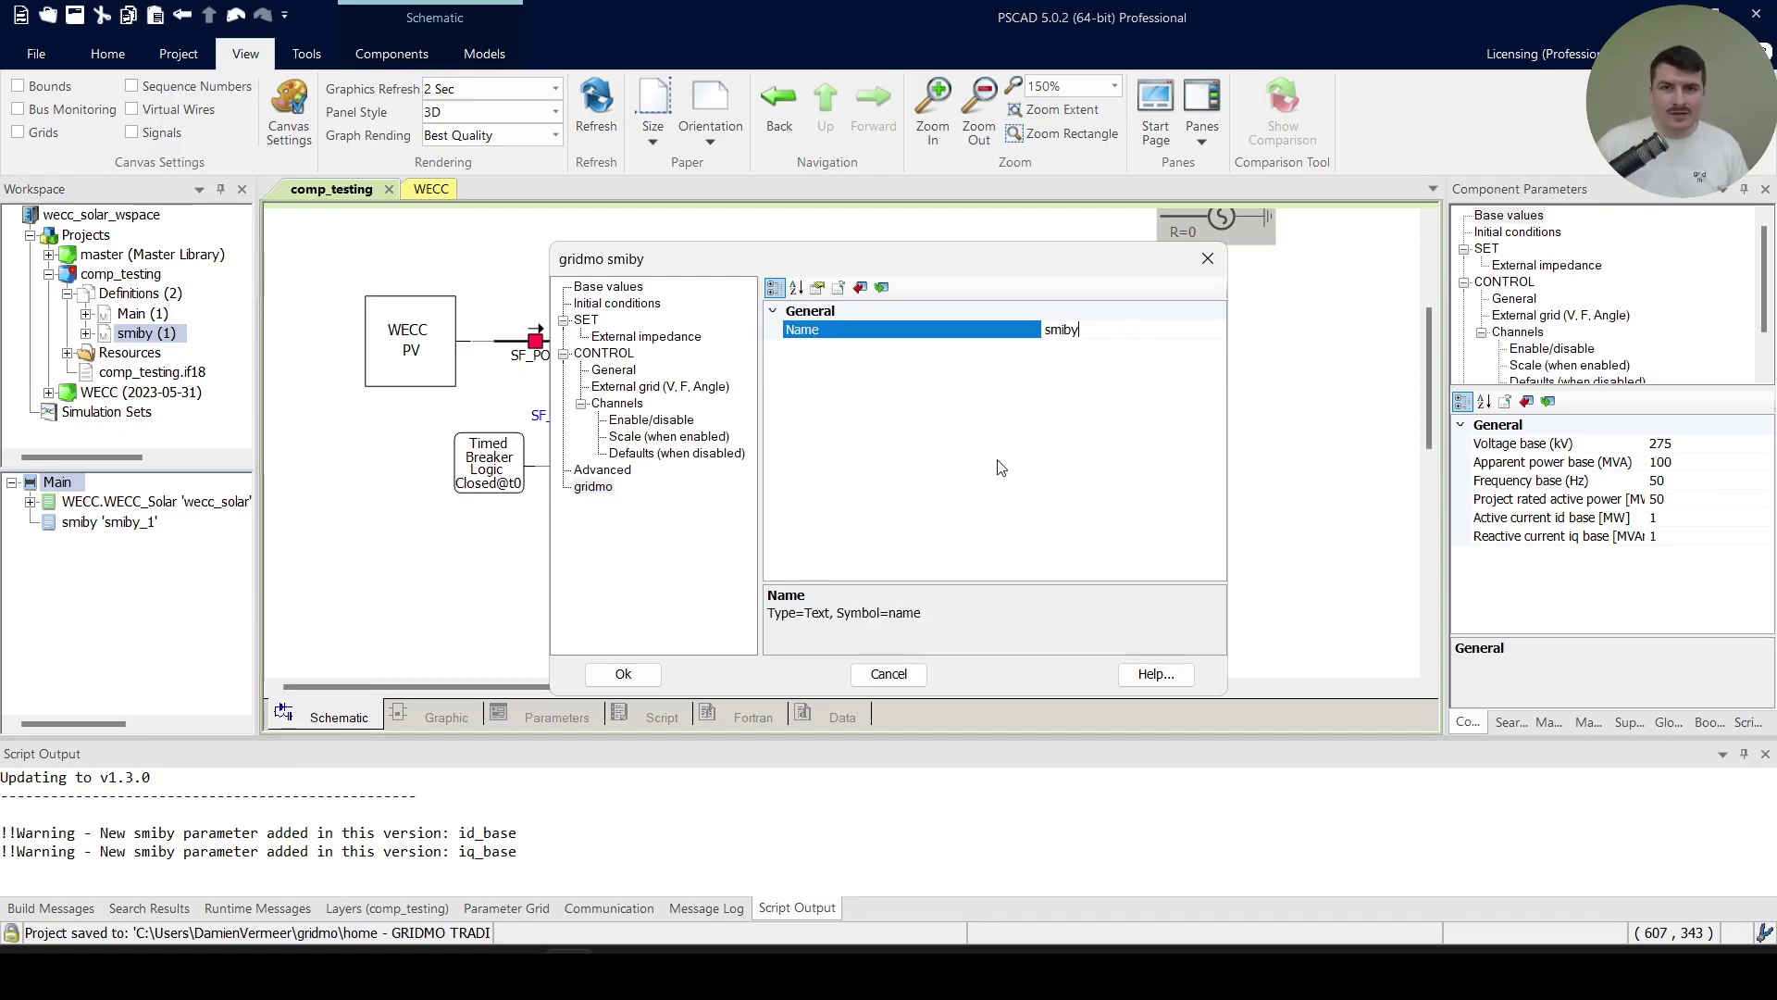
pyautogui.click(630, 674)
pyautogui.click(672, 661)
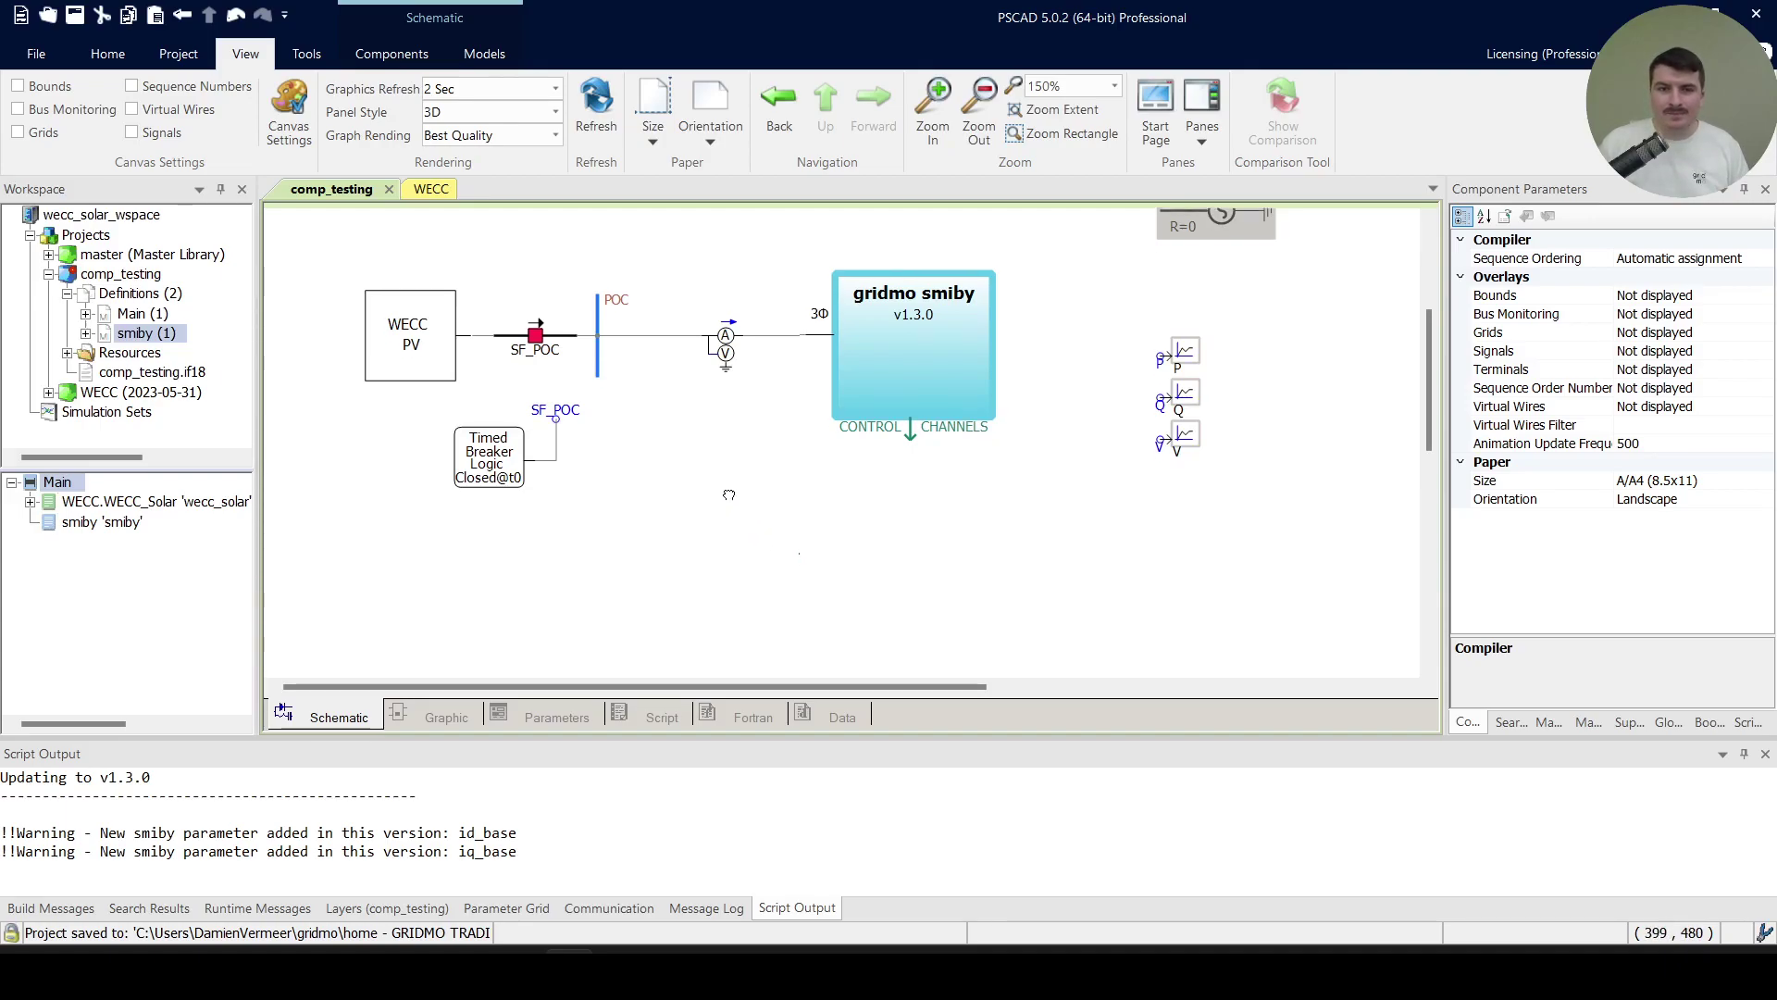
# Inspect the WECC PV block's active power, voltage and reactive power set-points without changing them
pyautogui.scroll(-1, 727, 489)
pyautogui.rightClick(441, 331)
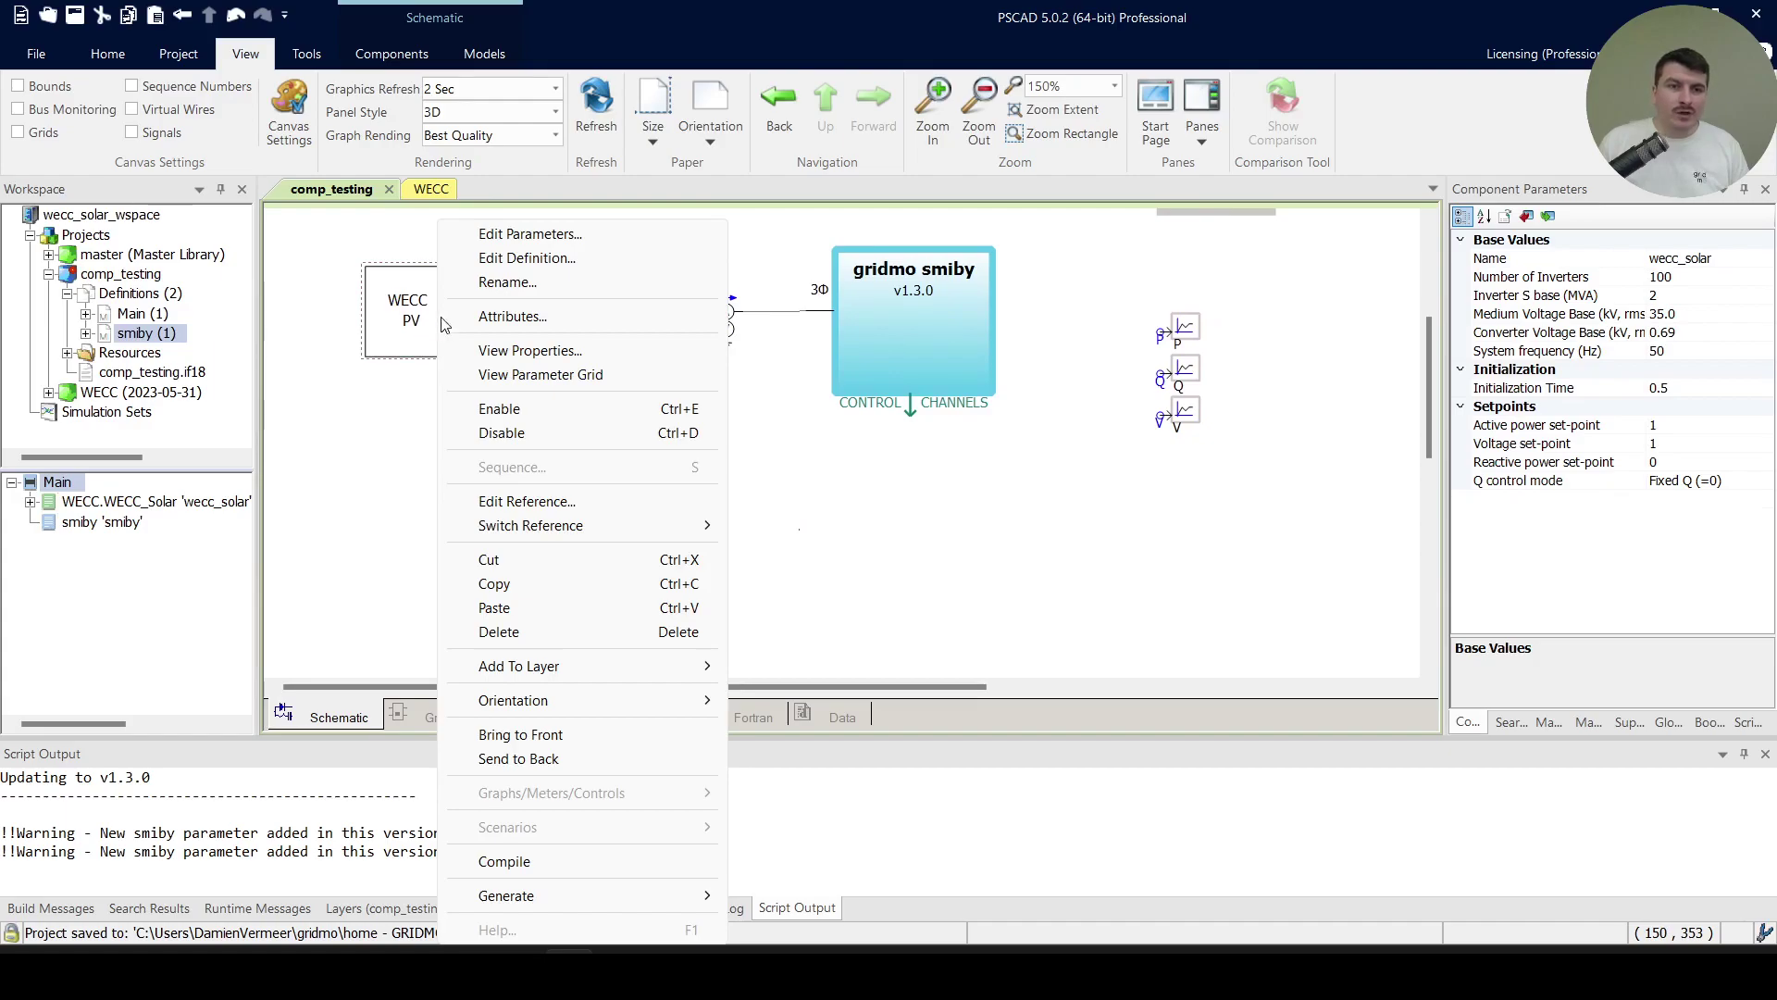
pyautogui.click(525, 241)
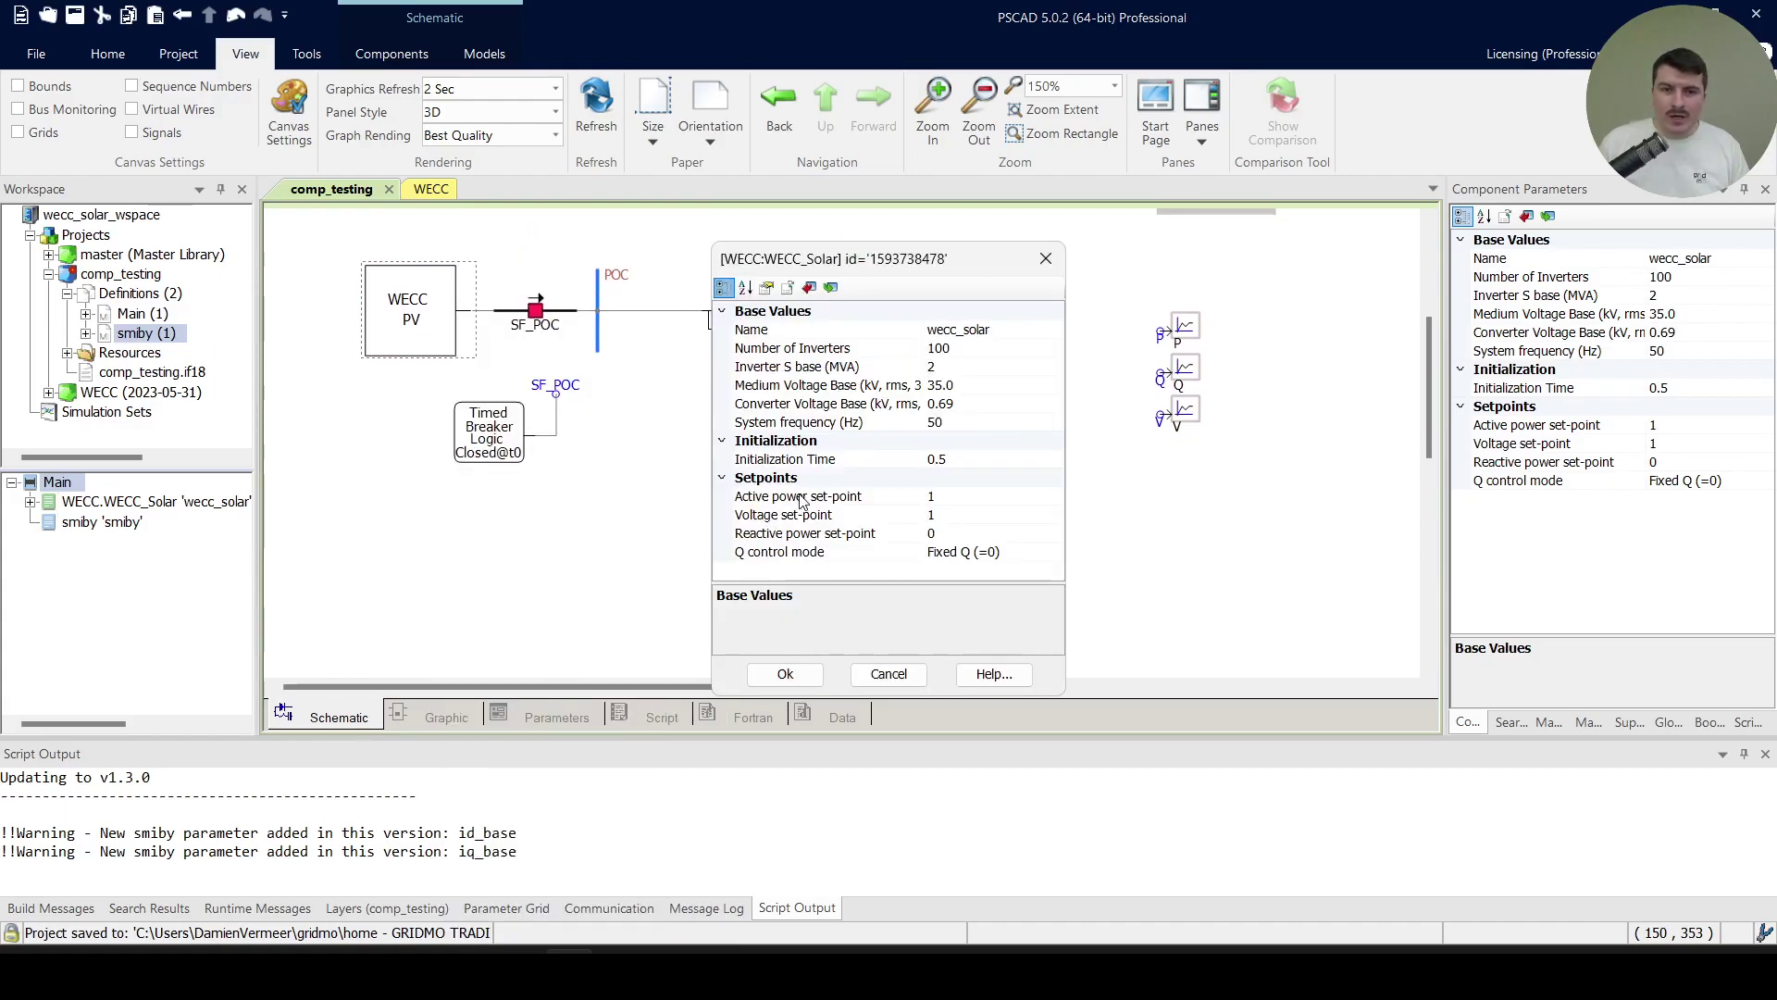
pyautogui.click(799, 497)
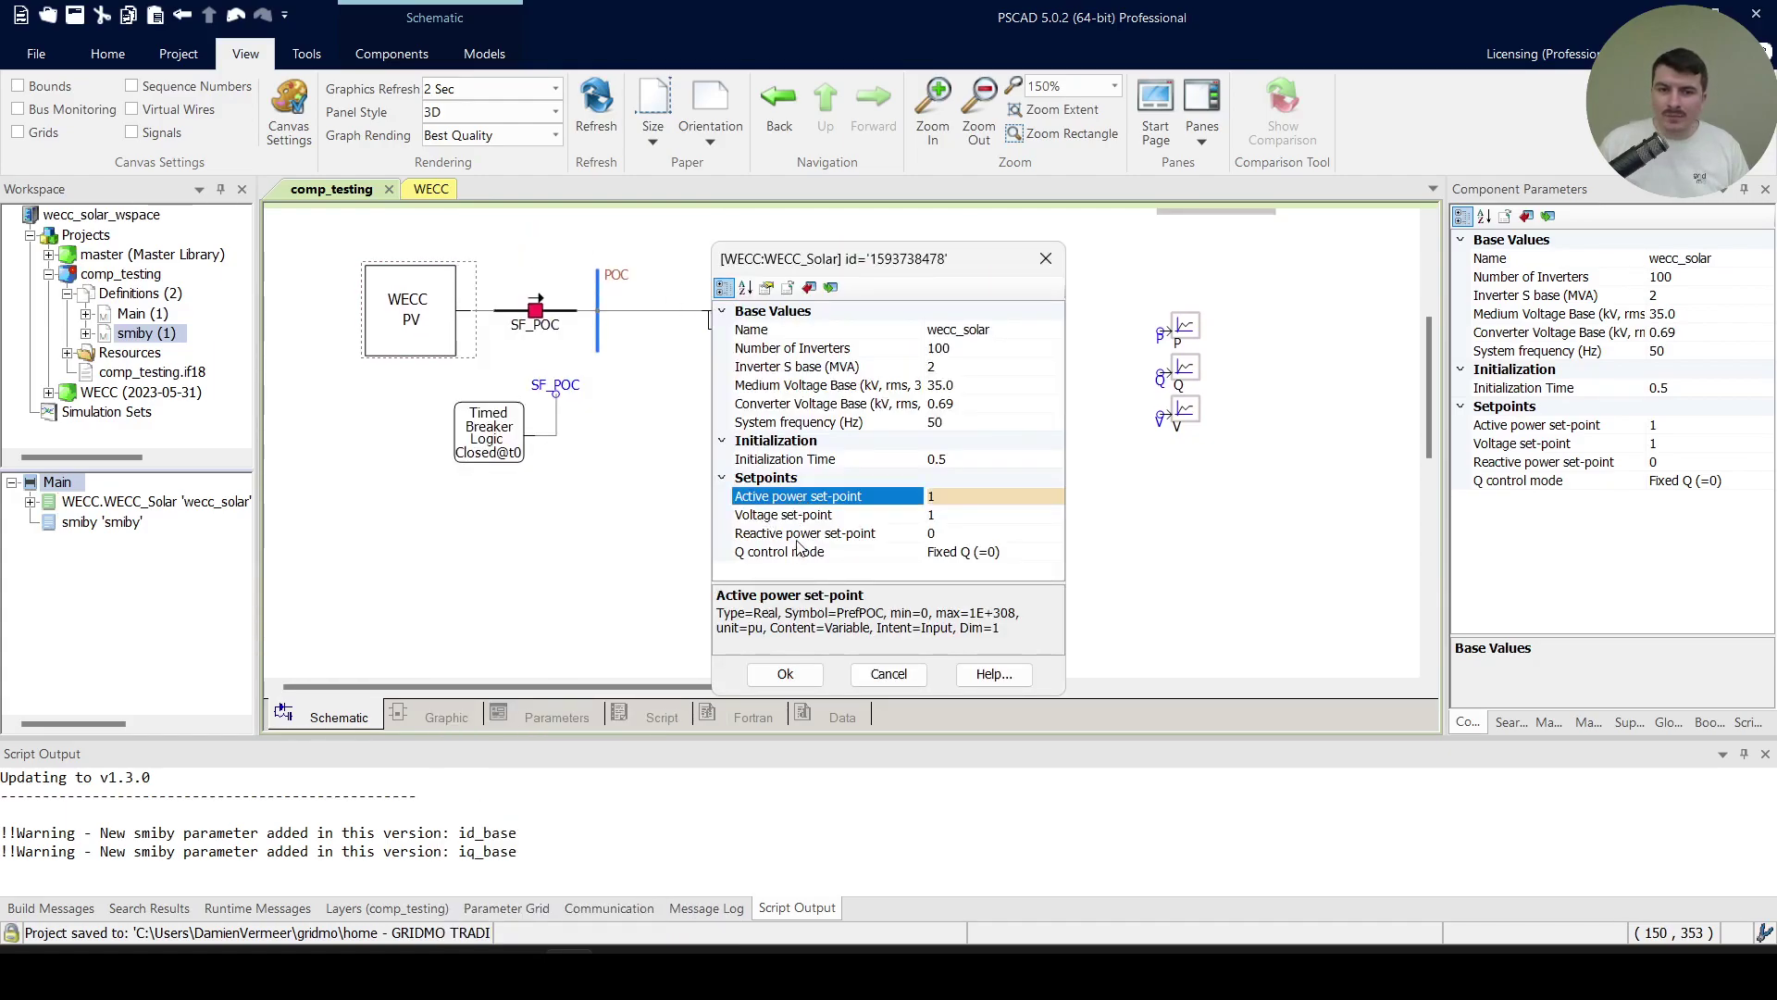
pyautogui.click(795, 536)
pyautogui.click(861, 516)
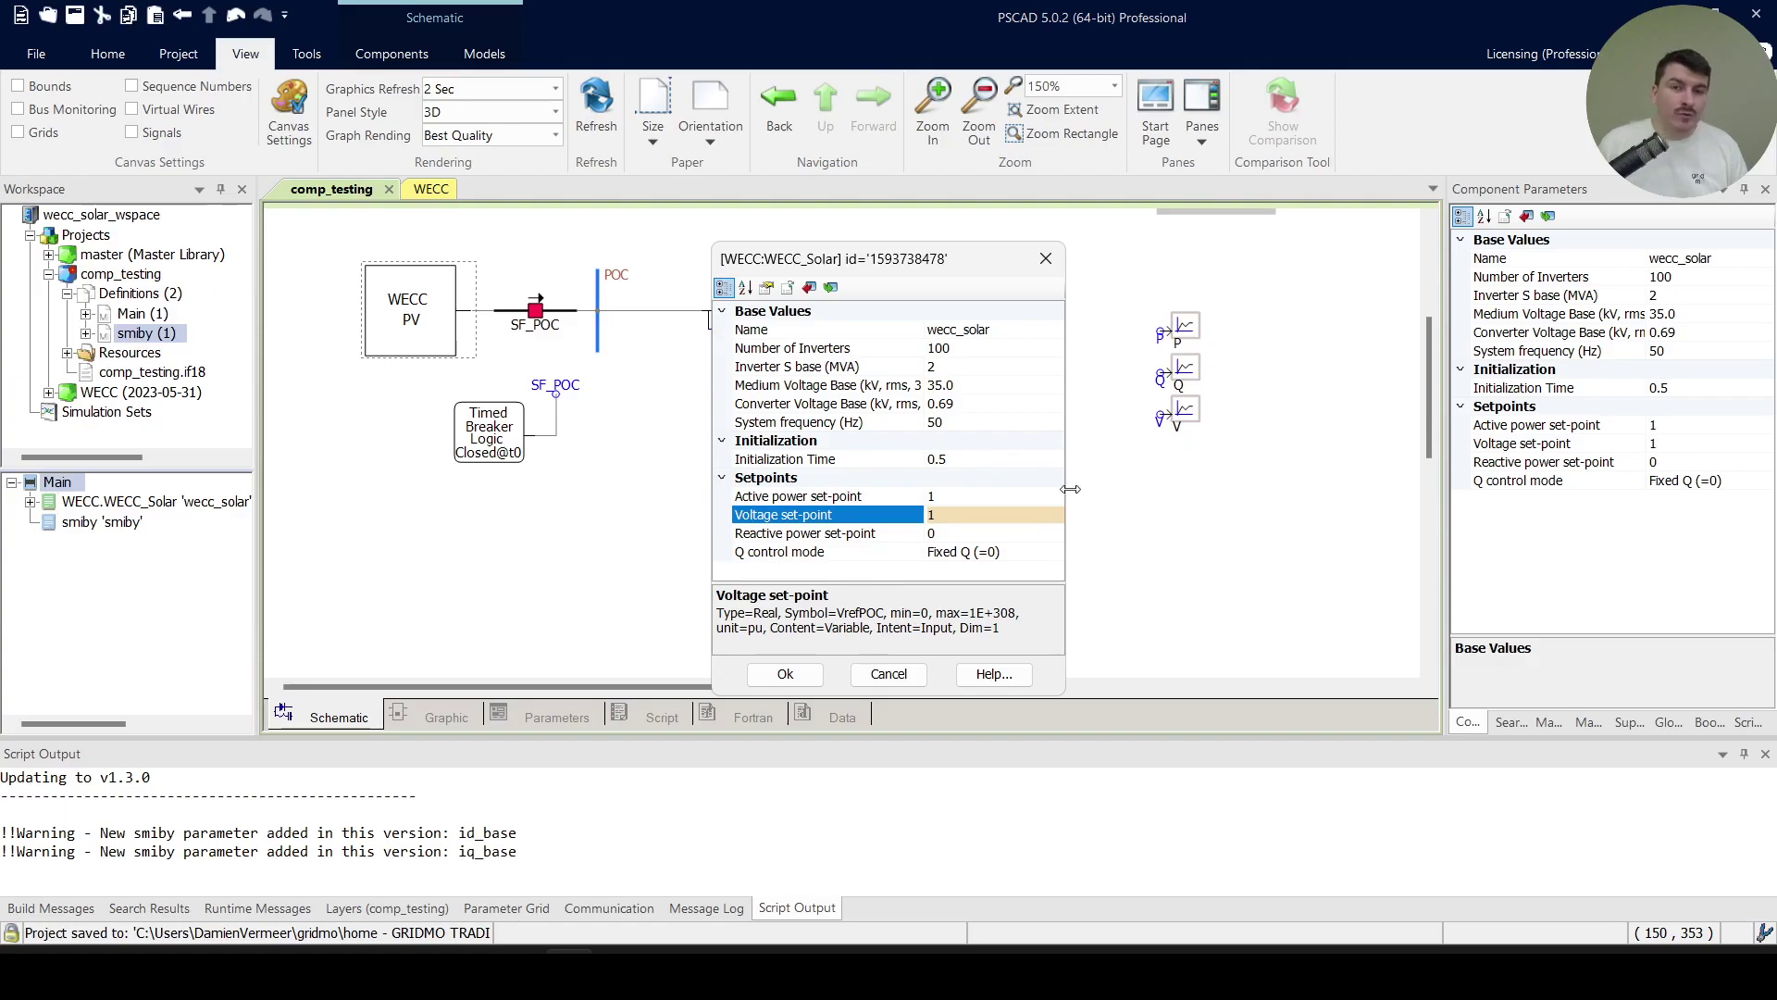
pyautogui.click(898, 684)
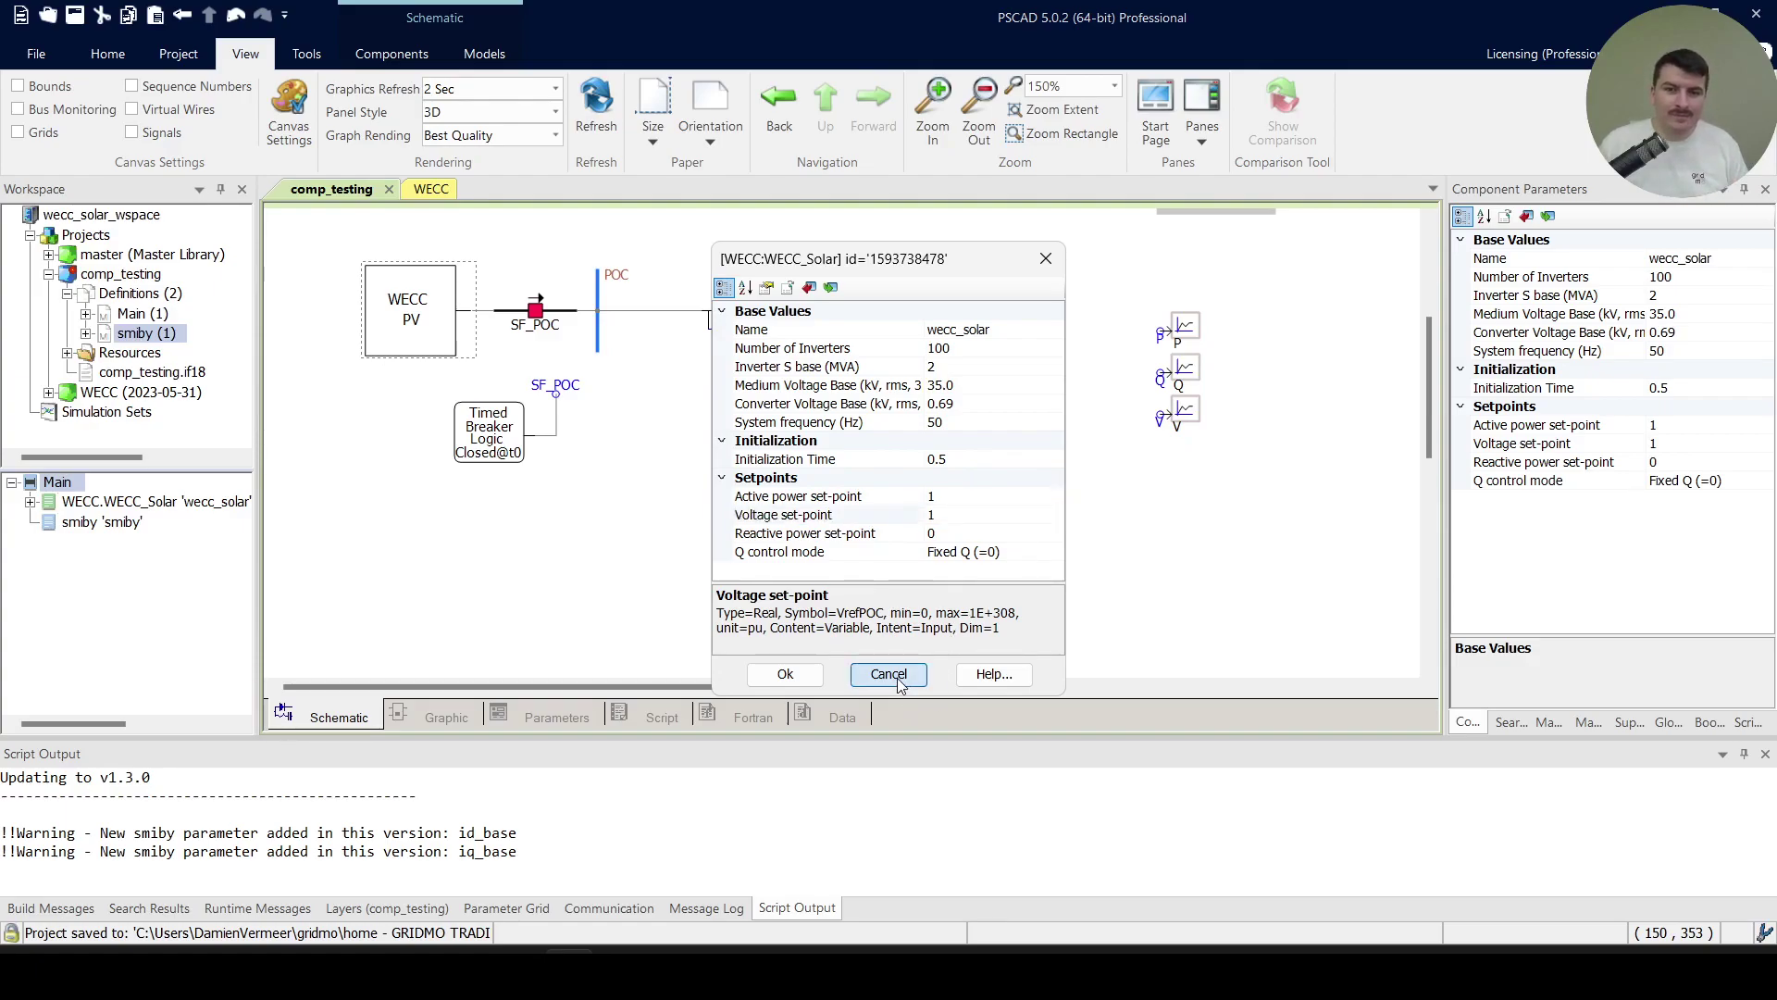
pyautogui.click(655, 248)
# Draw a wire down from the smiby block's control channels output and place a data tap at its end
pyautogui.moveTo(911, 426); pyautogui.dragTo(909, 497)
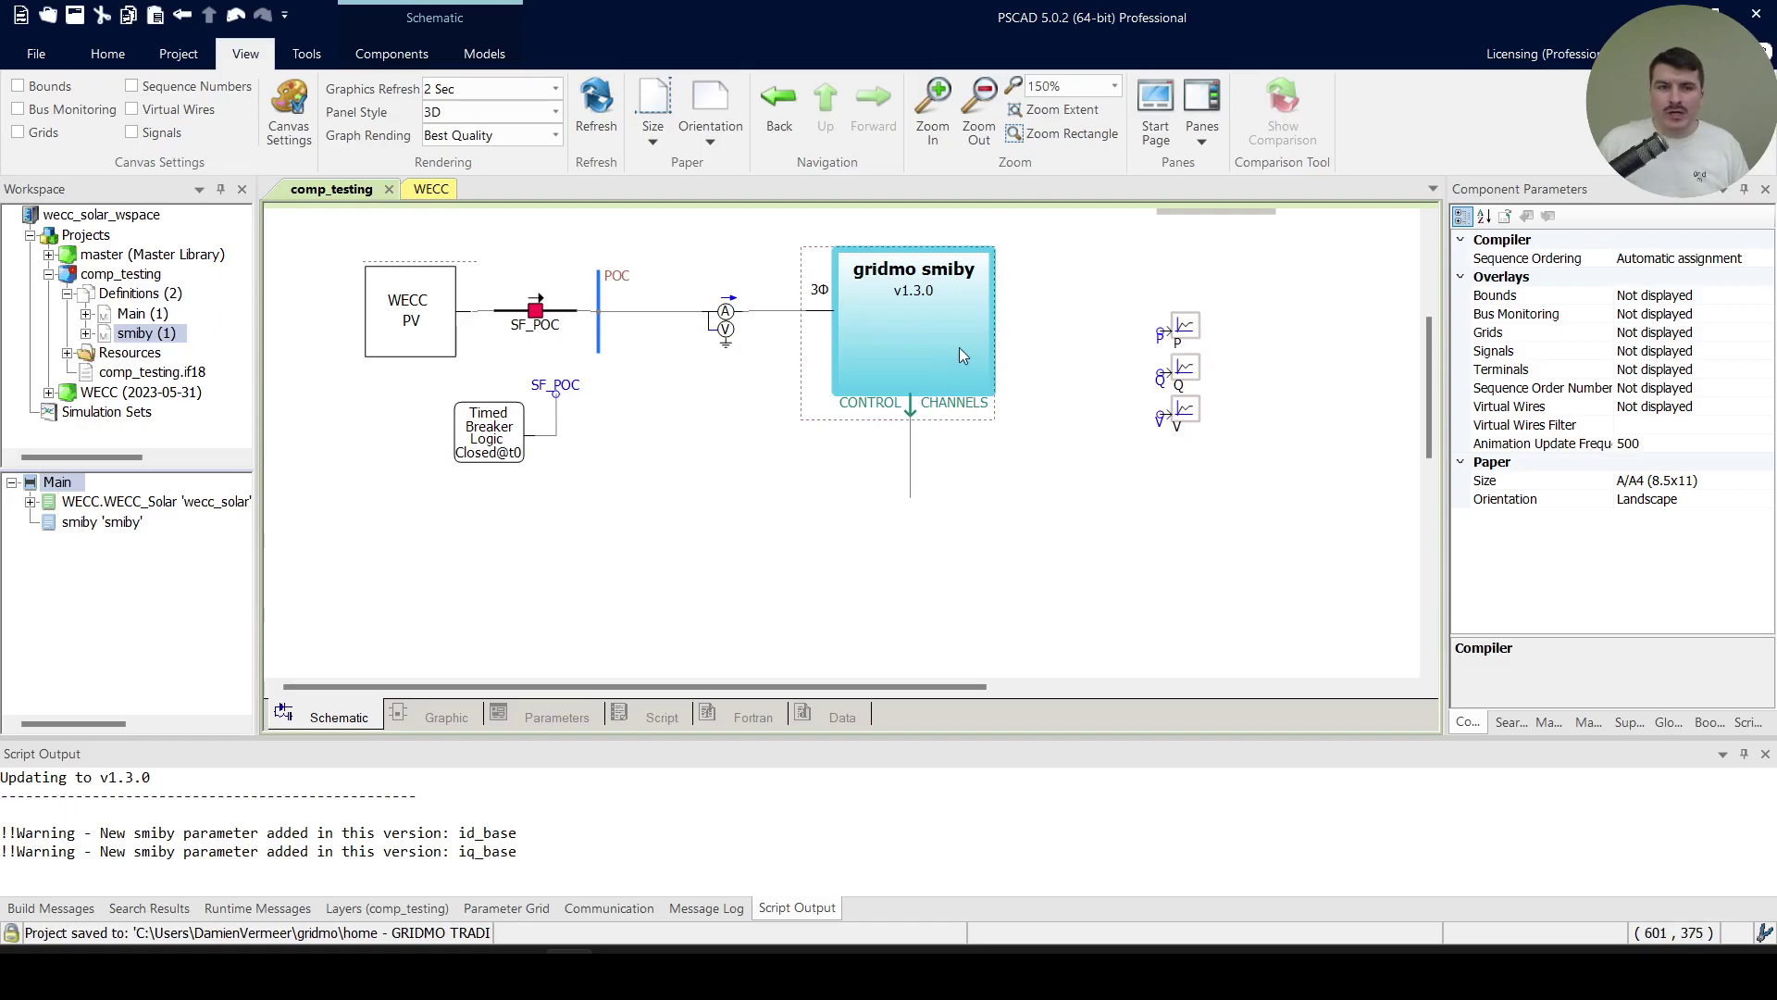
pyautogui.click(424, 65)
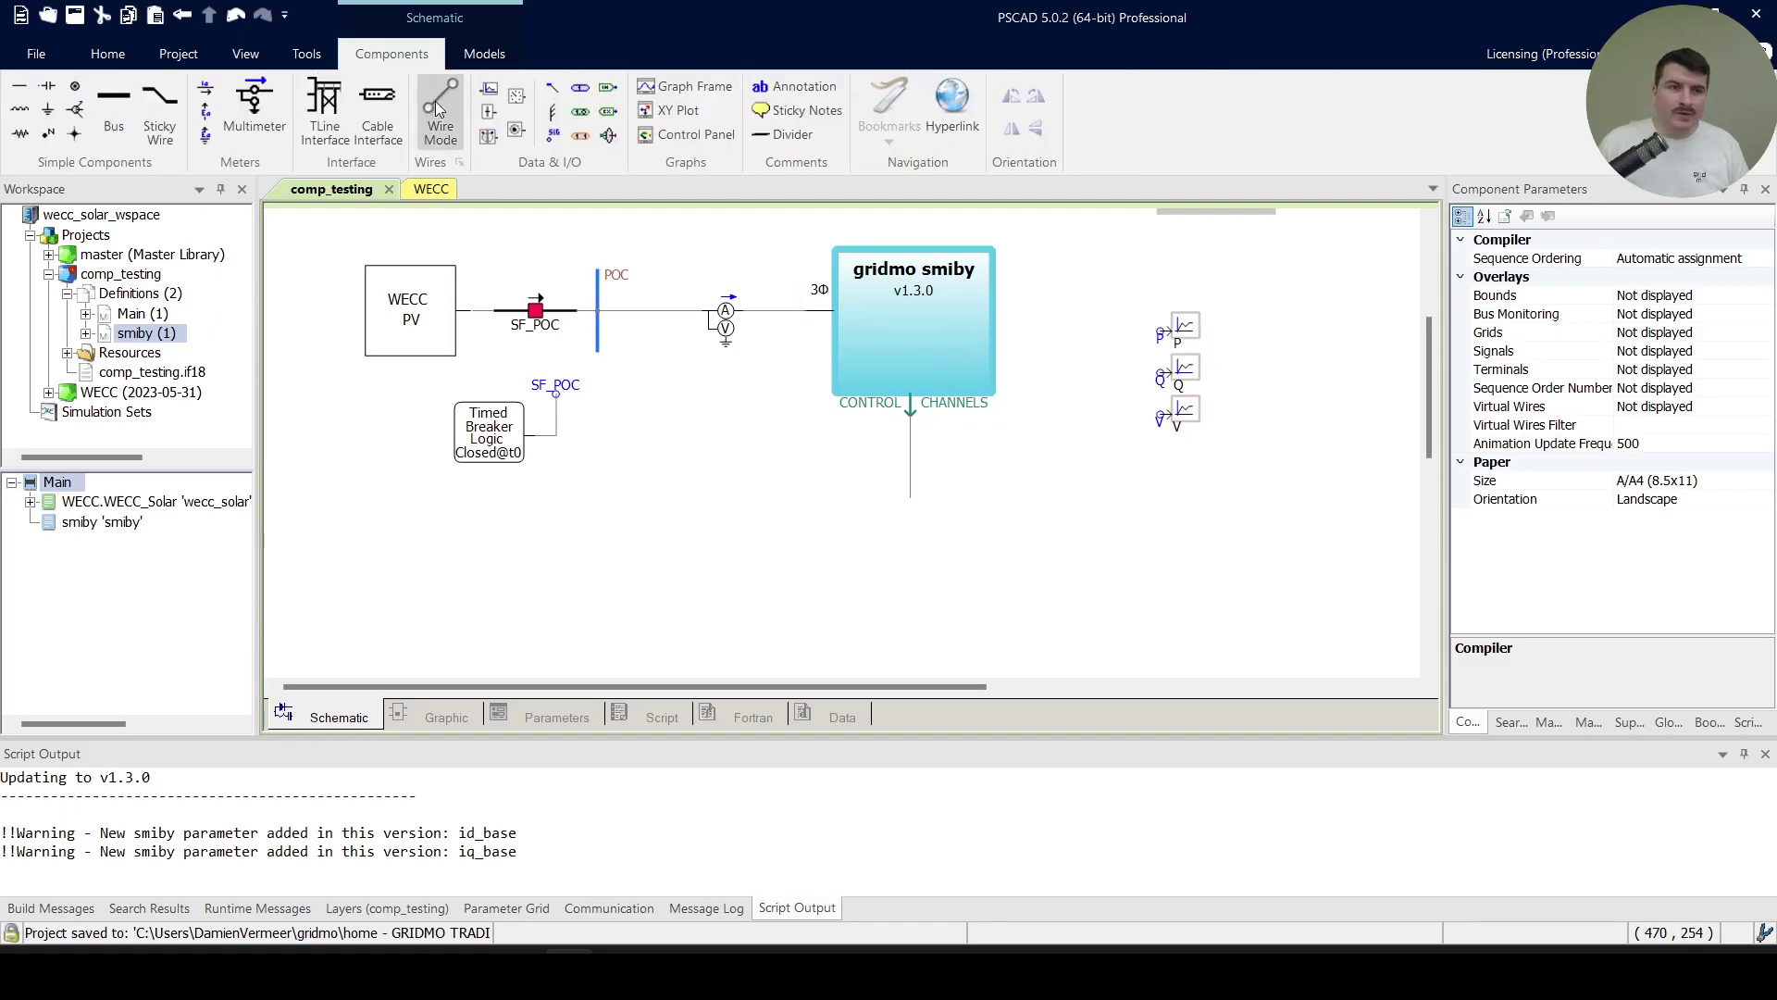
pyautogui.click(555, 94)
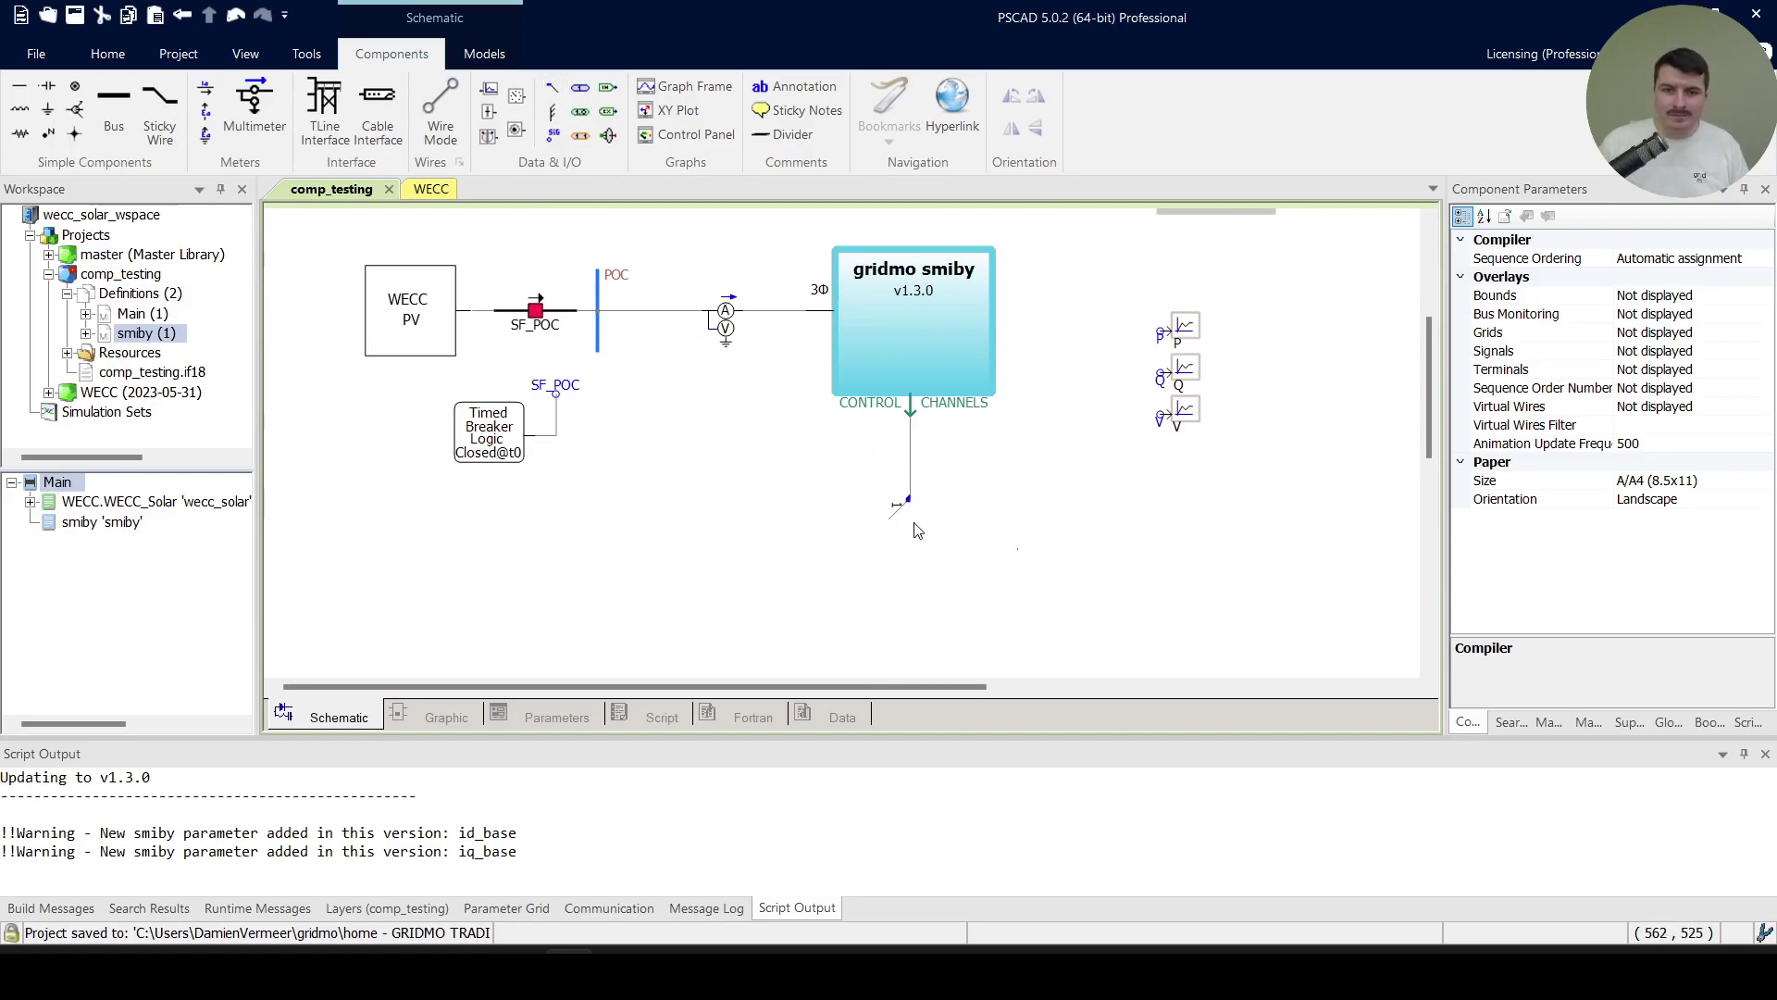
pyautogui.scroll(5, 916, 530)
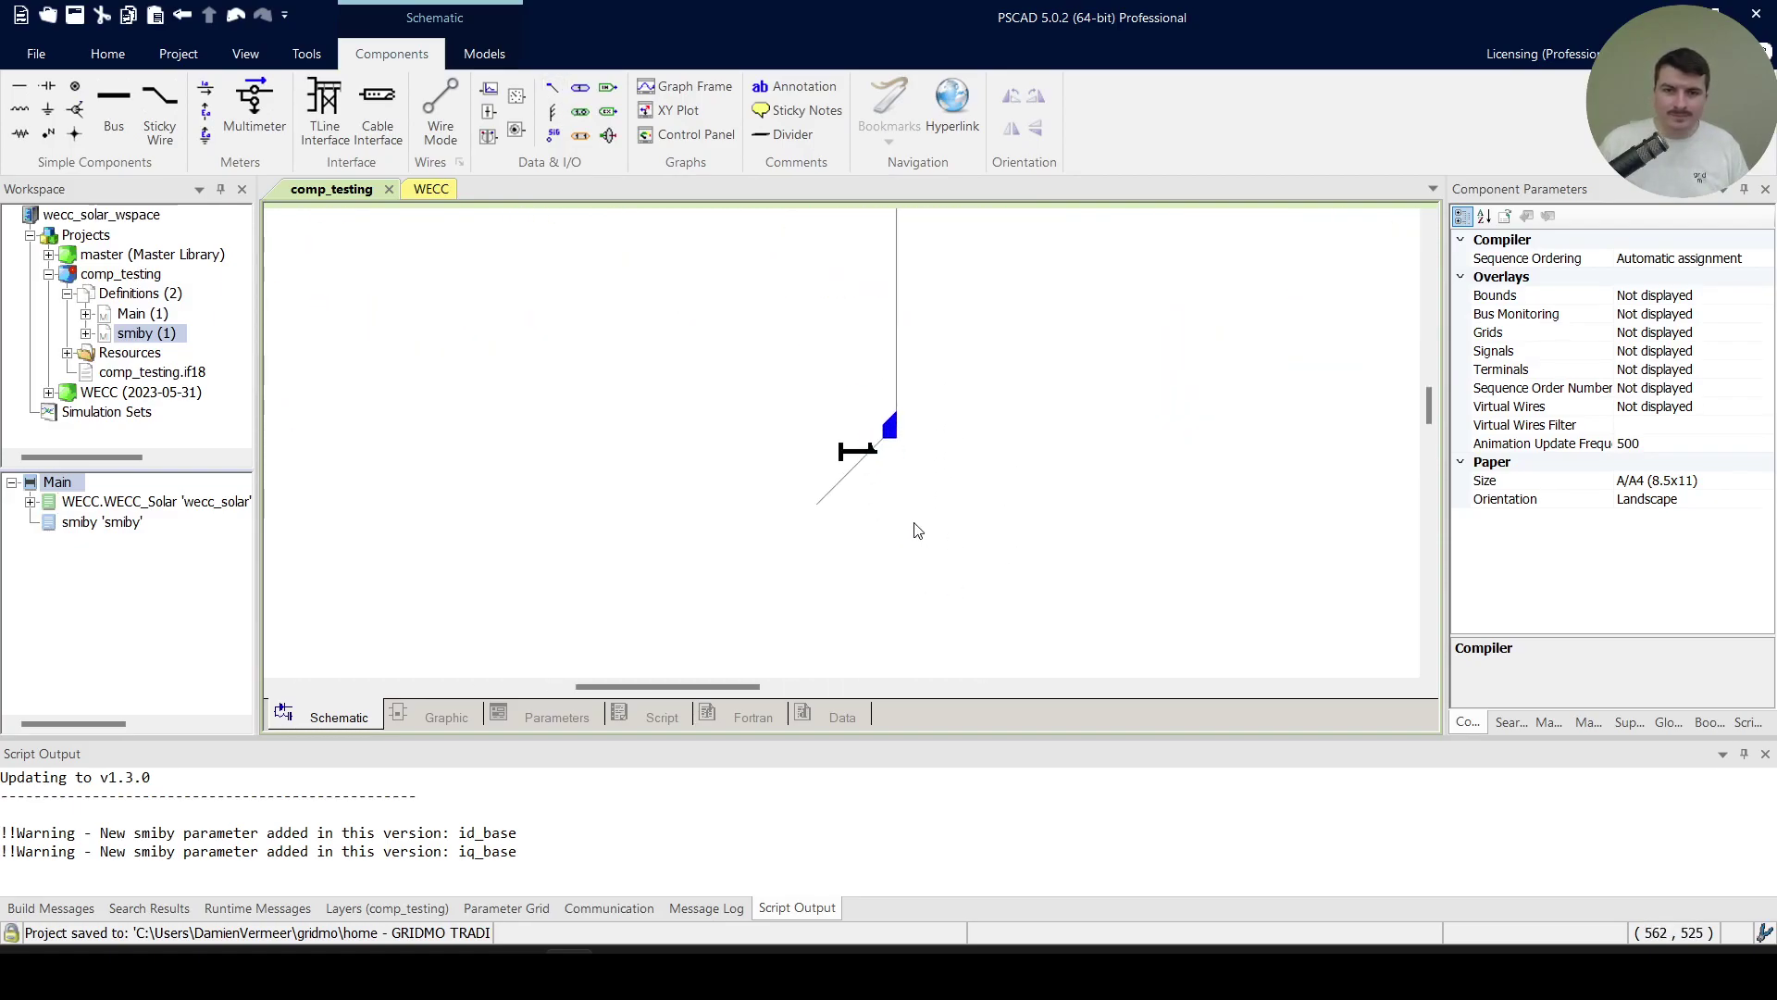
pyautogui.click(916, 472)
# Draw a horizontal wire running left from the data tap's output
pyautogui.hotkey('ctrl', 'w')
pyautogui.click(879, 439)
pyautogui.rightClick(657, 444)
pyautogui.press('Escape')
pyautogui.scroll(-1, 626, 341)
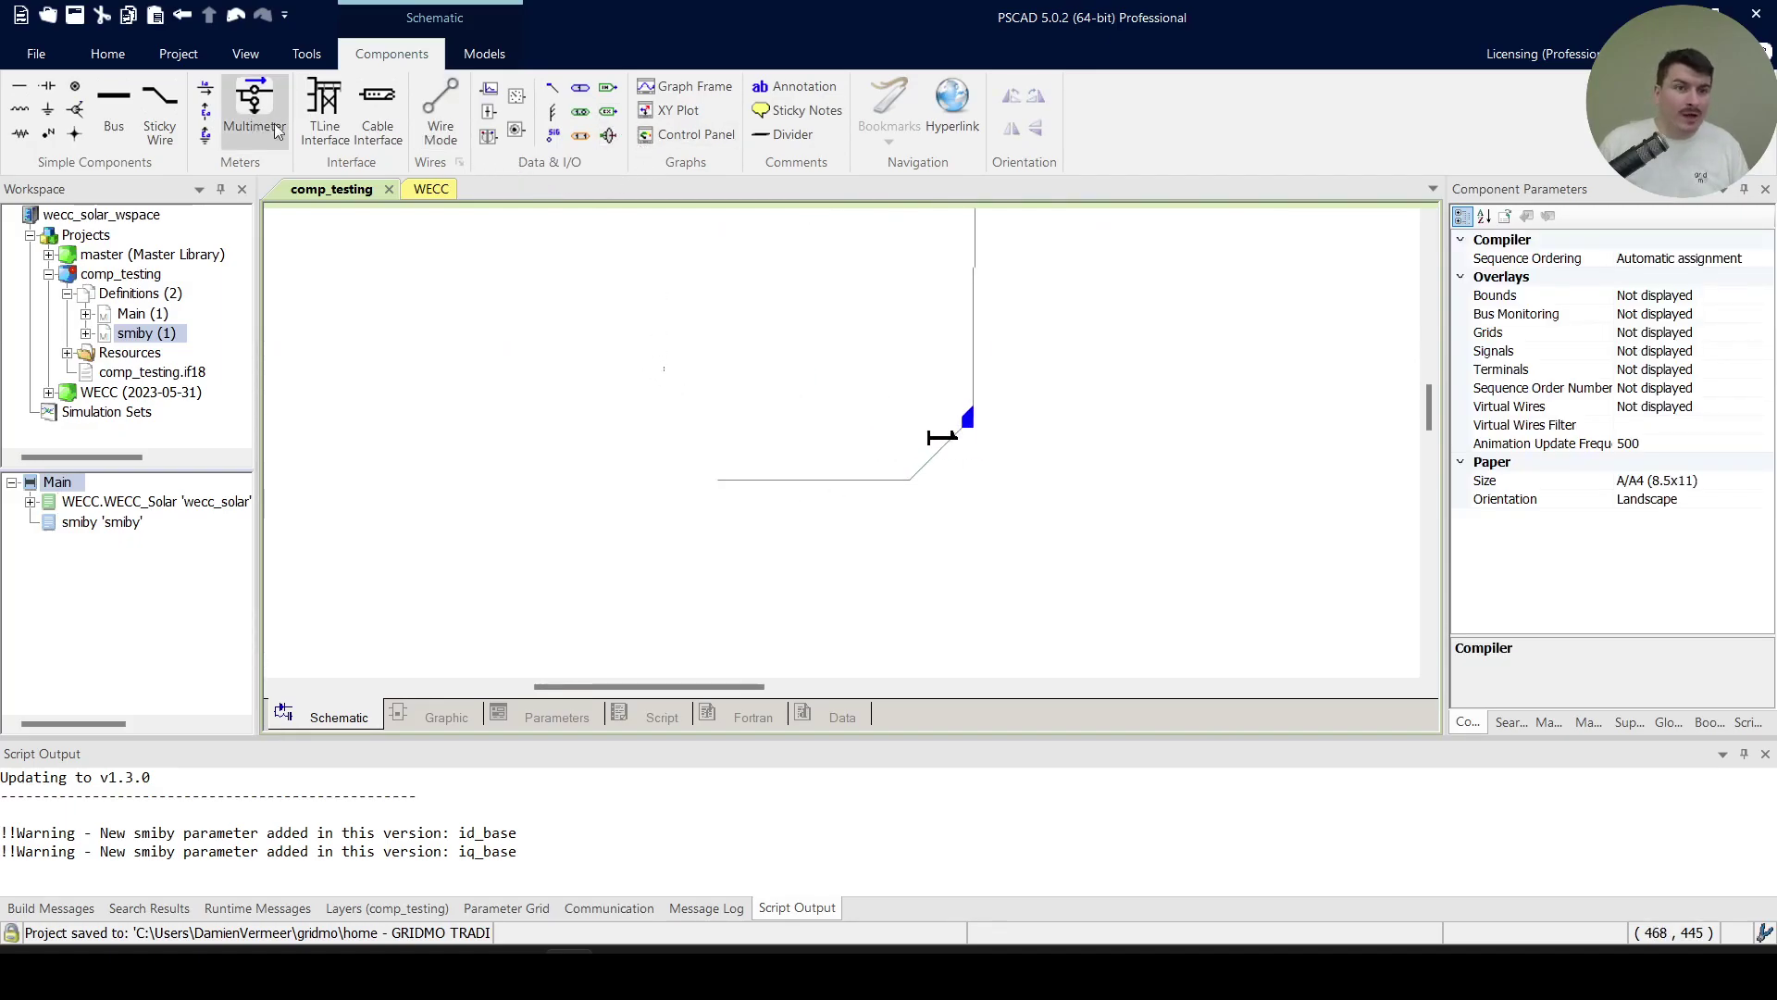
# Place a data signal label at the free end of the data tap's output wire and name it ch_1_p_cmd
pyautogui.click(553, 135)
pyautogui.click(731, 521)
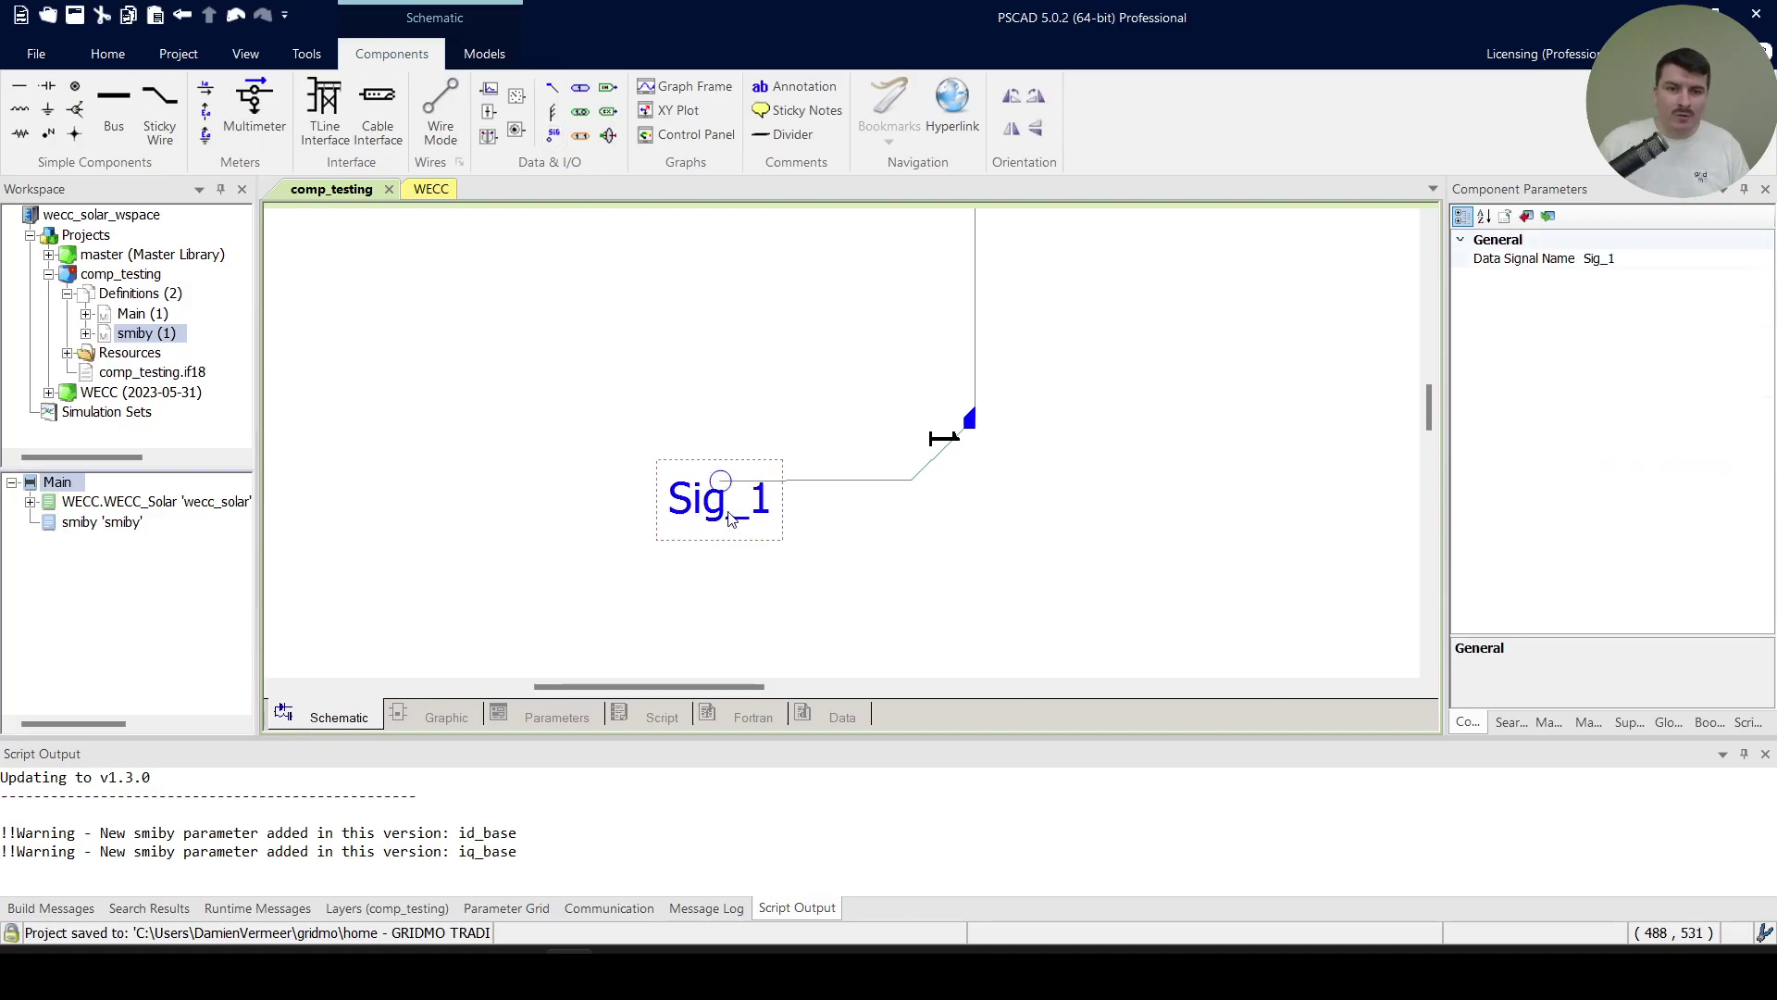
pyautogui.doubleClick(732, 521)
pyautogui.click(915, 324)
pyautogui.click(914, 324)
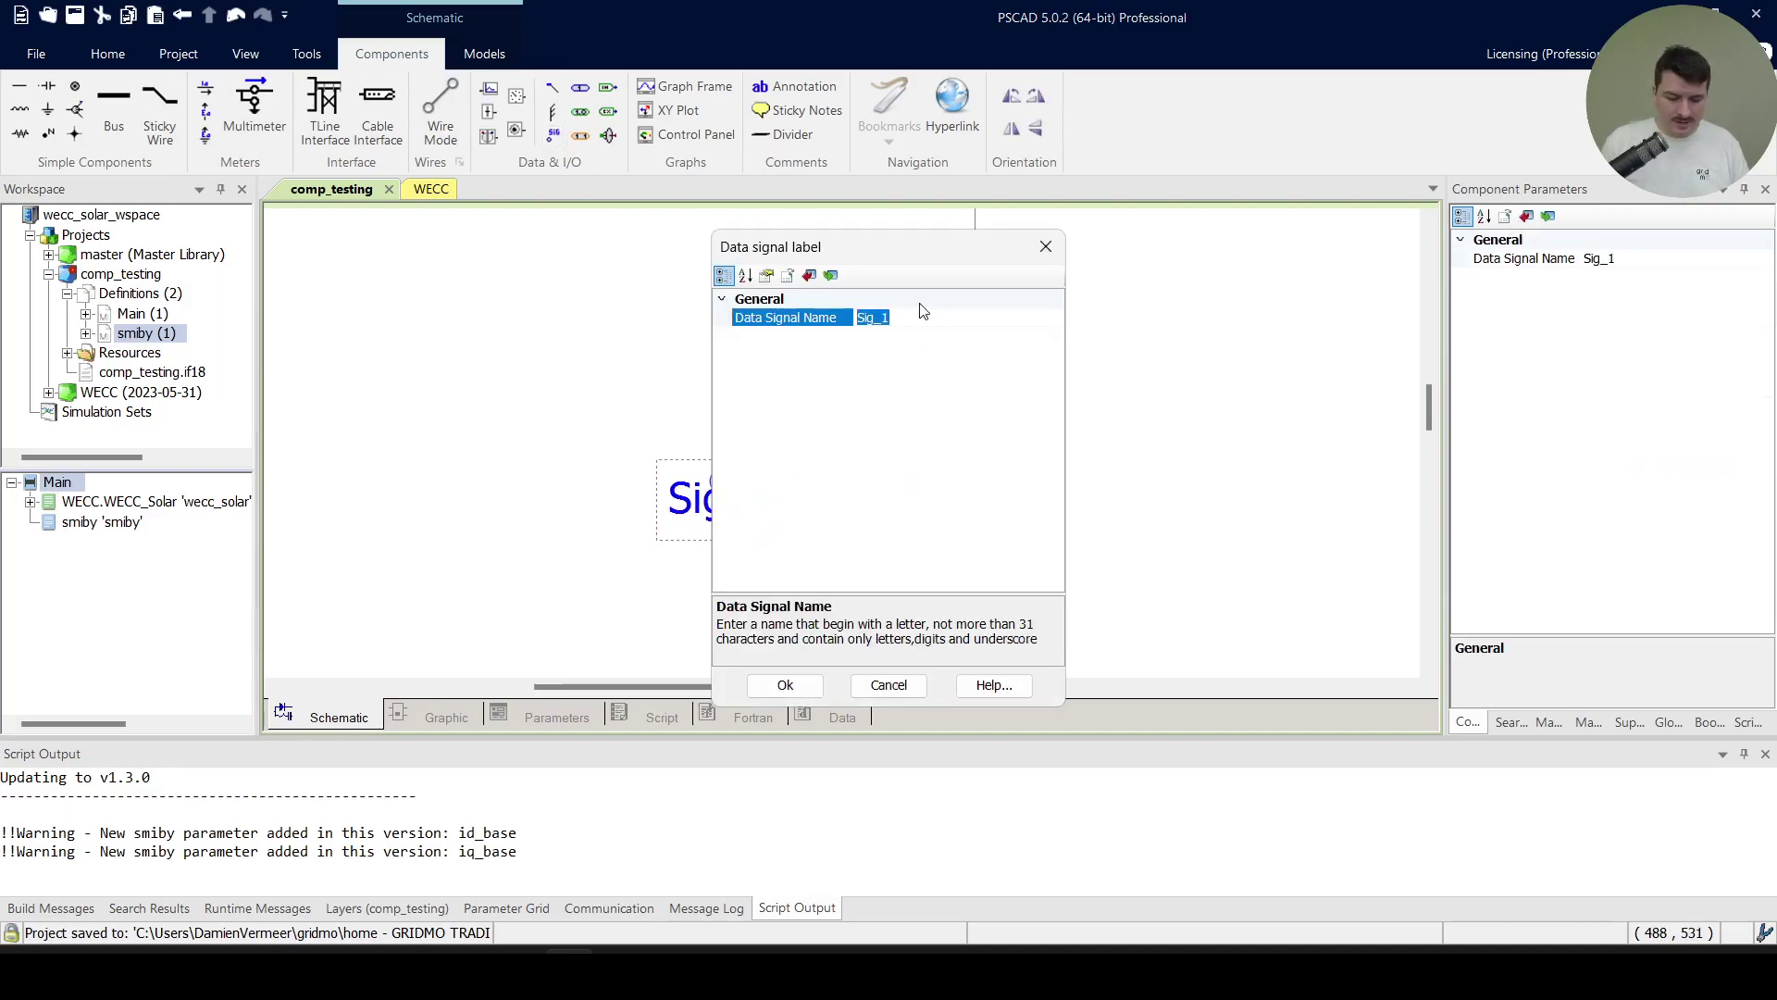
pyautogui.write('ch')
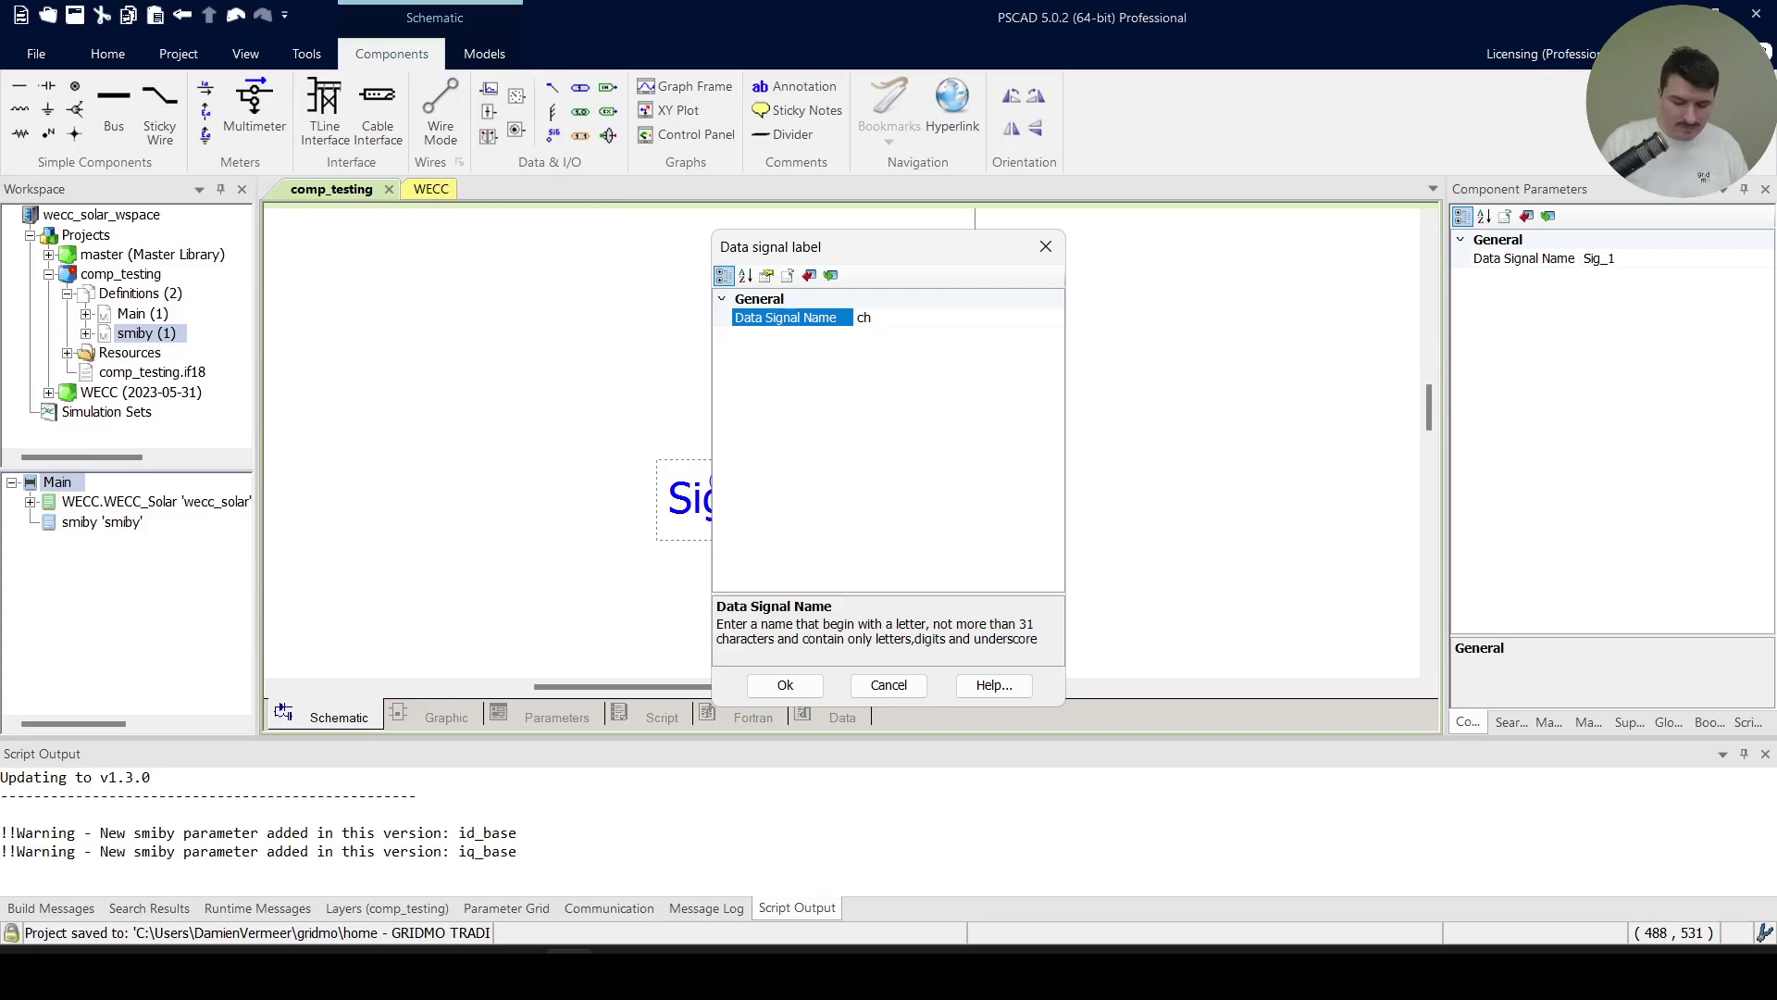
pyautogui.write('_1_po')
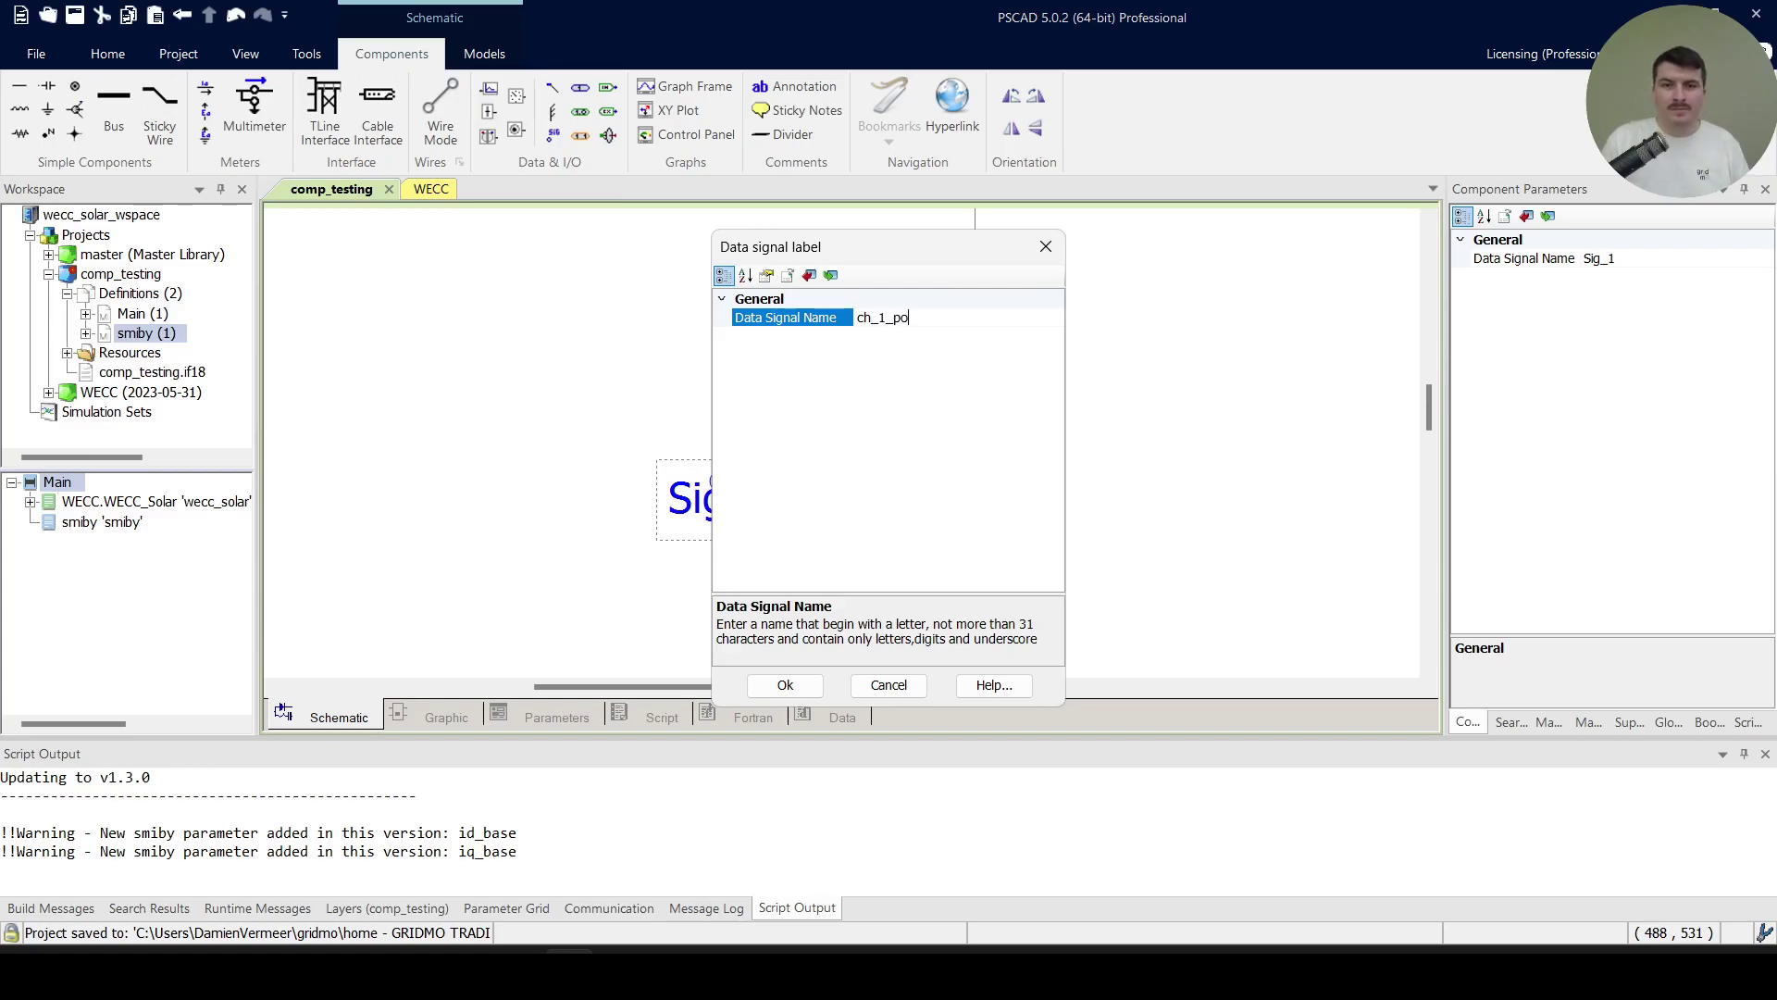
pyautogui.press('BackSpace')
pyautogui.write('_cmd')
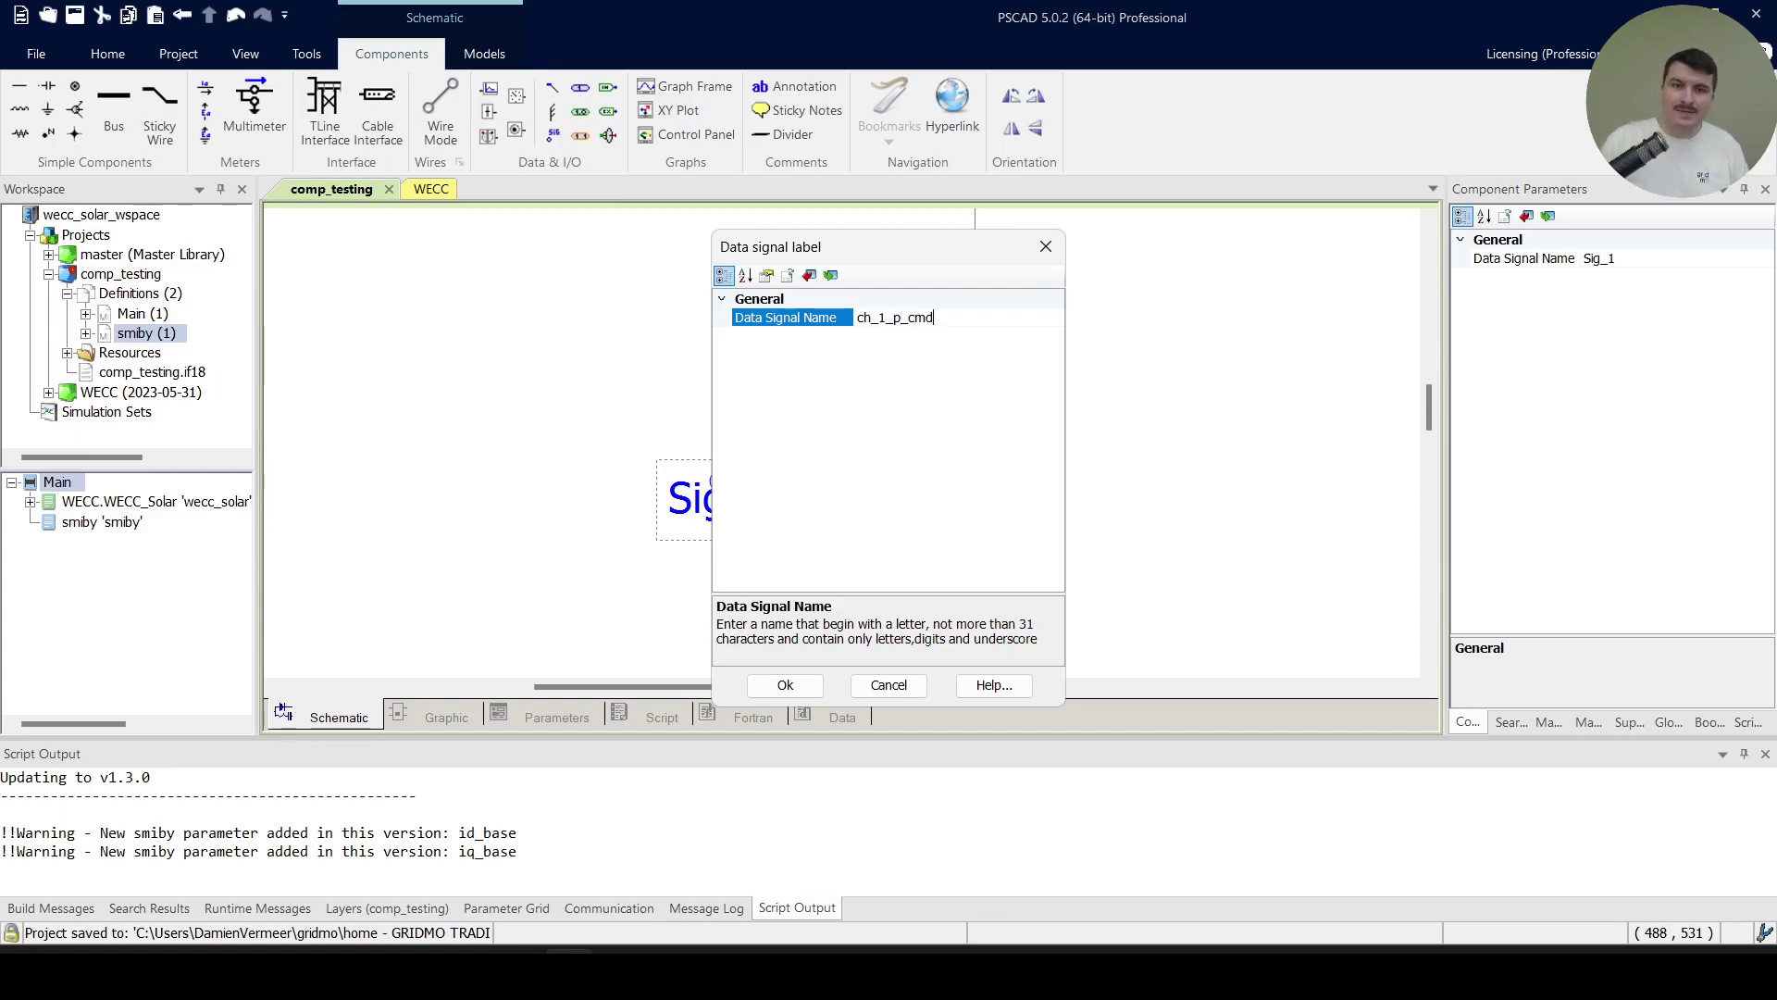
pyautogui.click(785, 685)
pyautogui.scroll(-3, 825, 404)
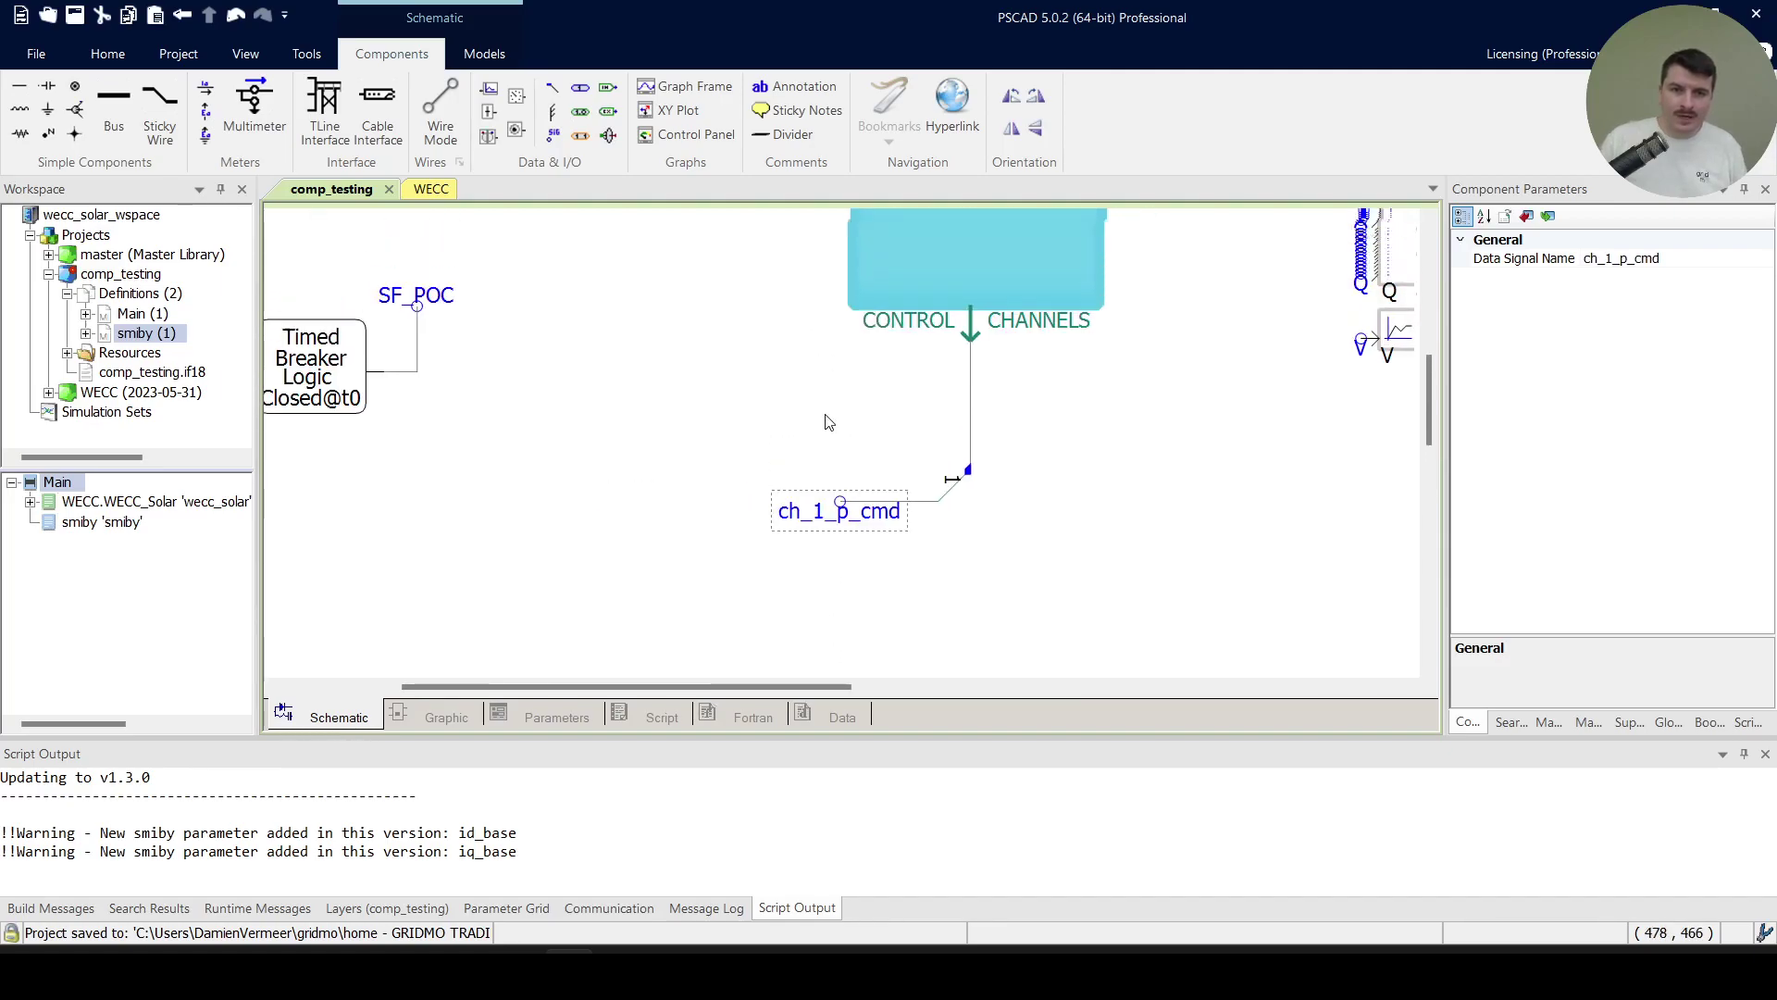
pyautogui.click(782, 437)
# Set the WECC PV block's active power set-point to the signal ch_1_p_cmd
pyautogui.scroll(-2, 782, 437)
pyautogui.rightClick(369, 224)
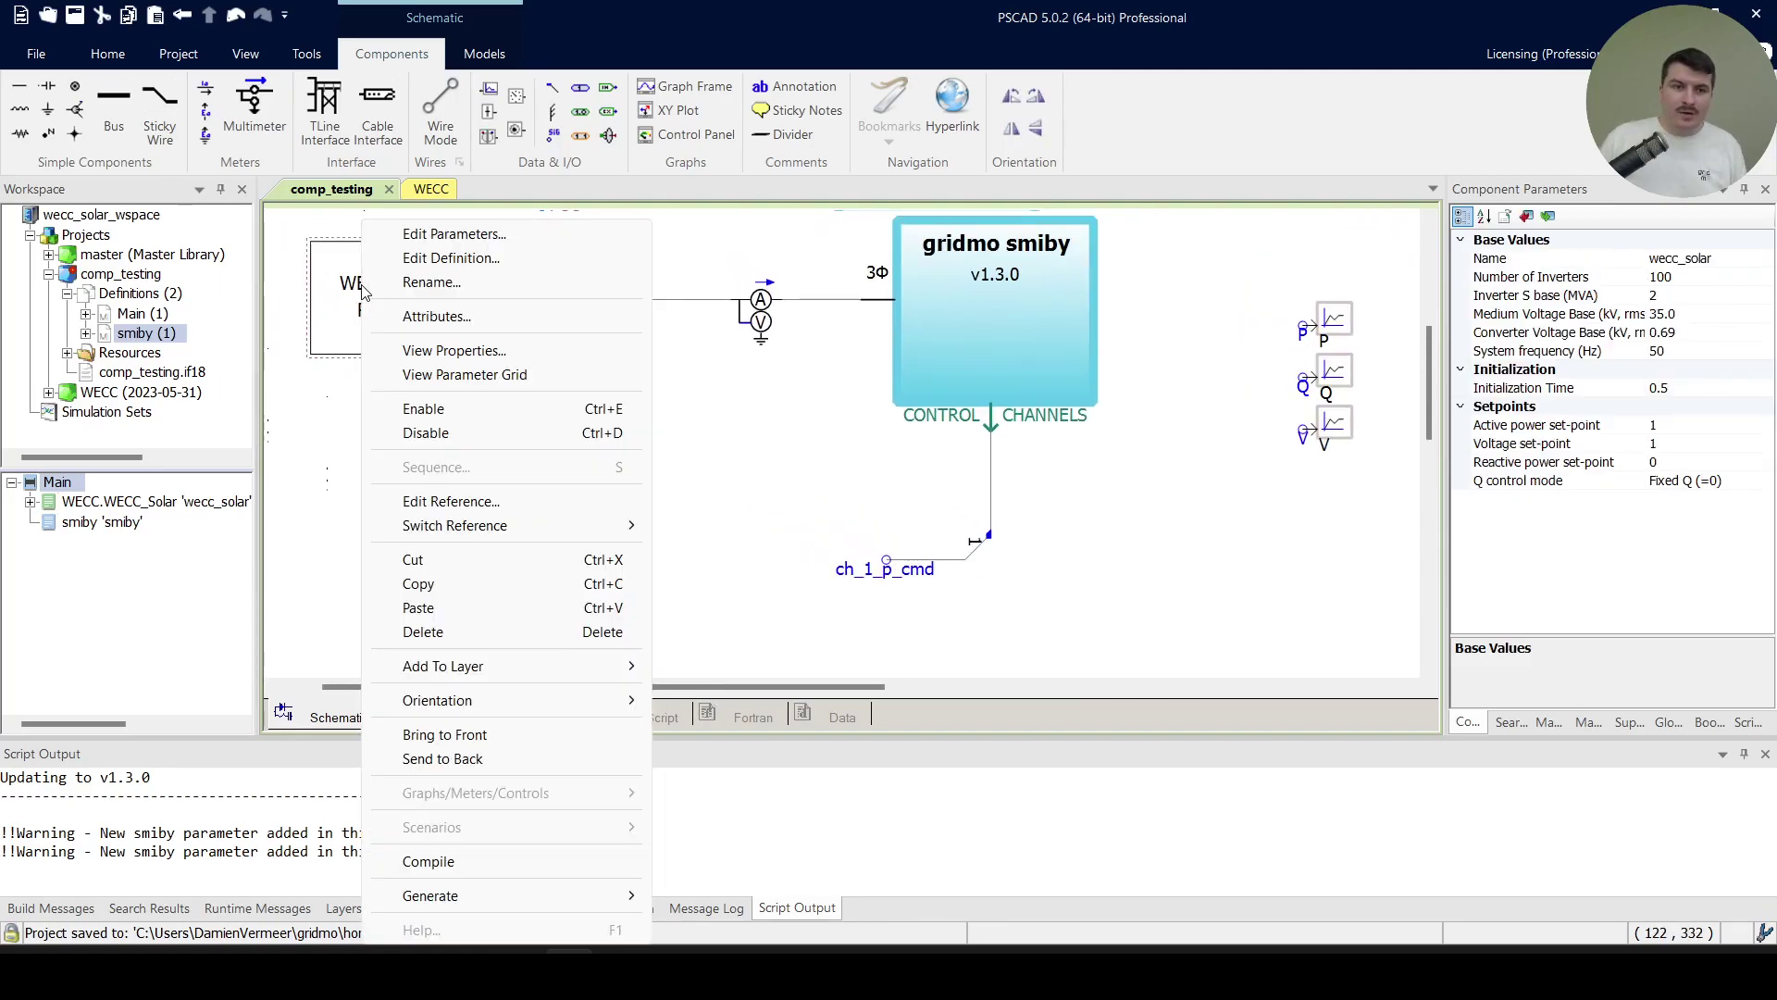
pyautogui.click(446, 235)
pyautogui.moveTo(879, 248); pyautogui.dragTo(1196, 229)
pyautogui.click(1284, 462)
pyautogui.click(1285, 463)
pyautogui.write('0h_1')
pyautogui.write('_p_cmd')
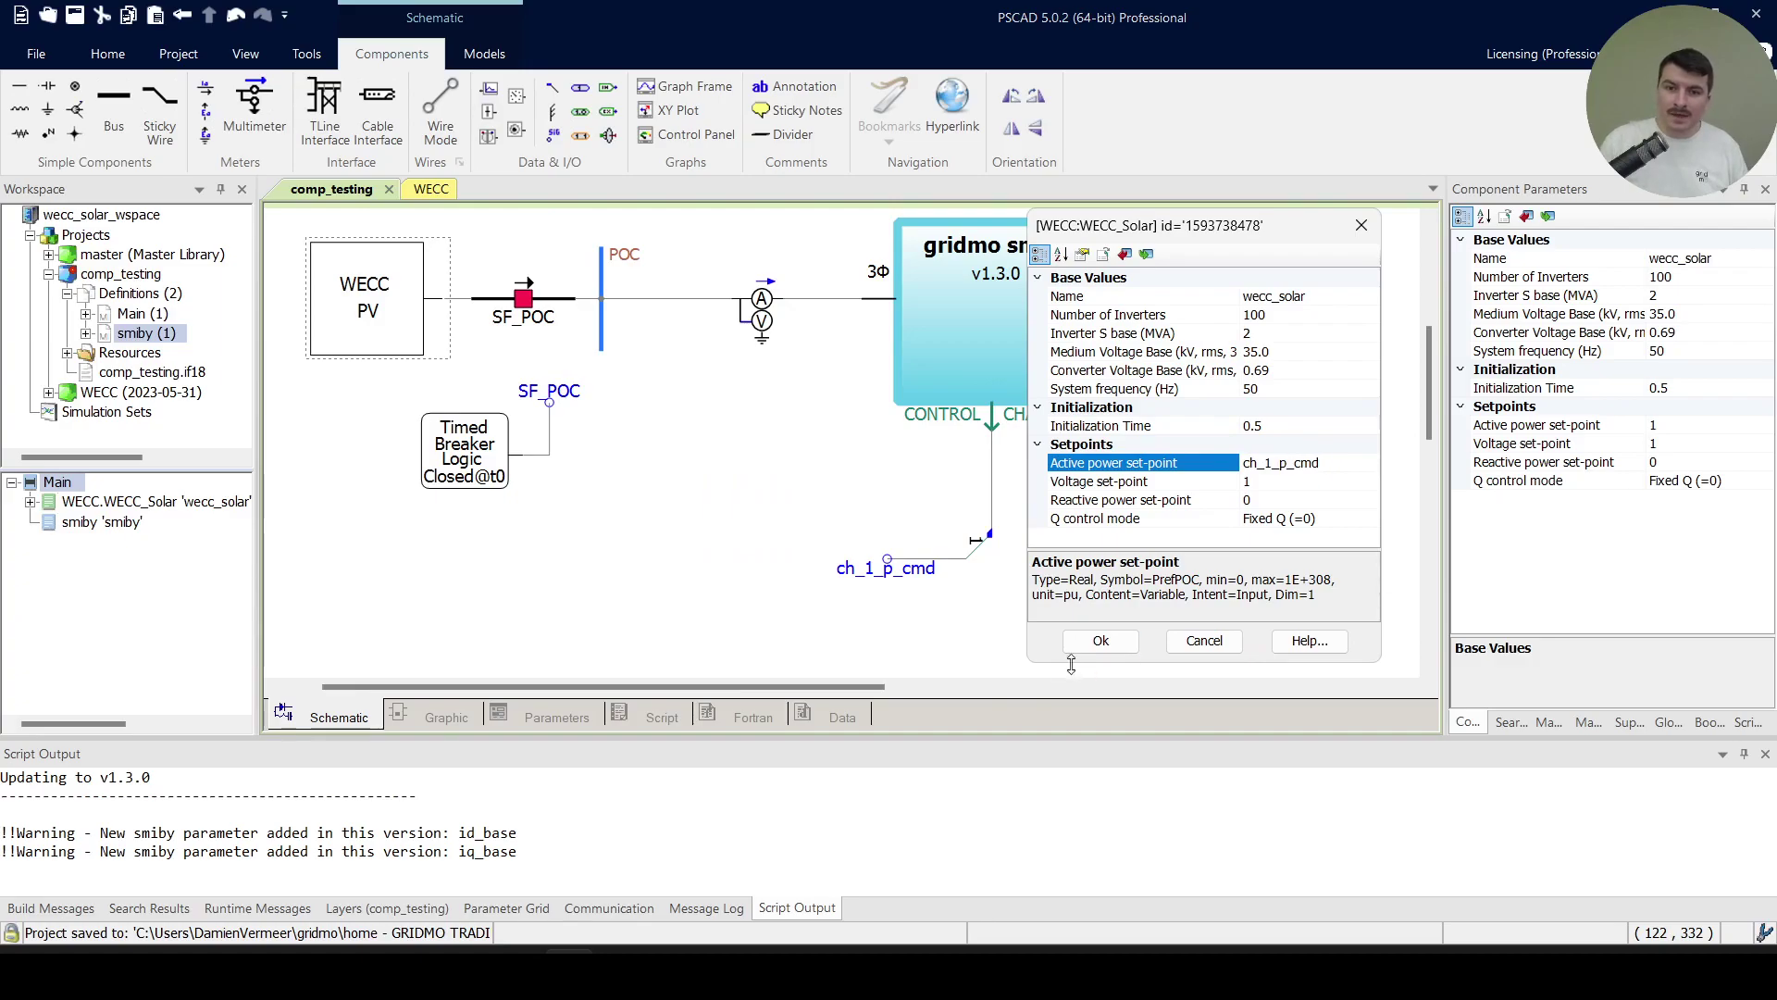
pyautogui.press('Return')
pyautogui.click(752, 477)
# Set the gridmo smiby block's channel 1 default, used when the channel is disabled, to 0.875
pyautogui.moveTo(813, 466); pyautogui.dragTo(872, 516)
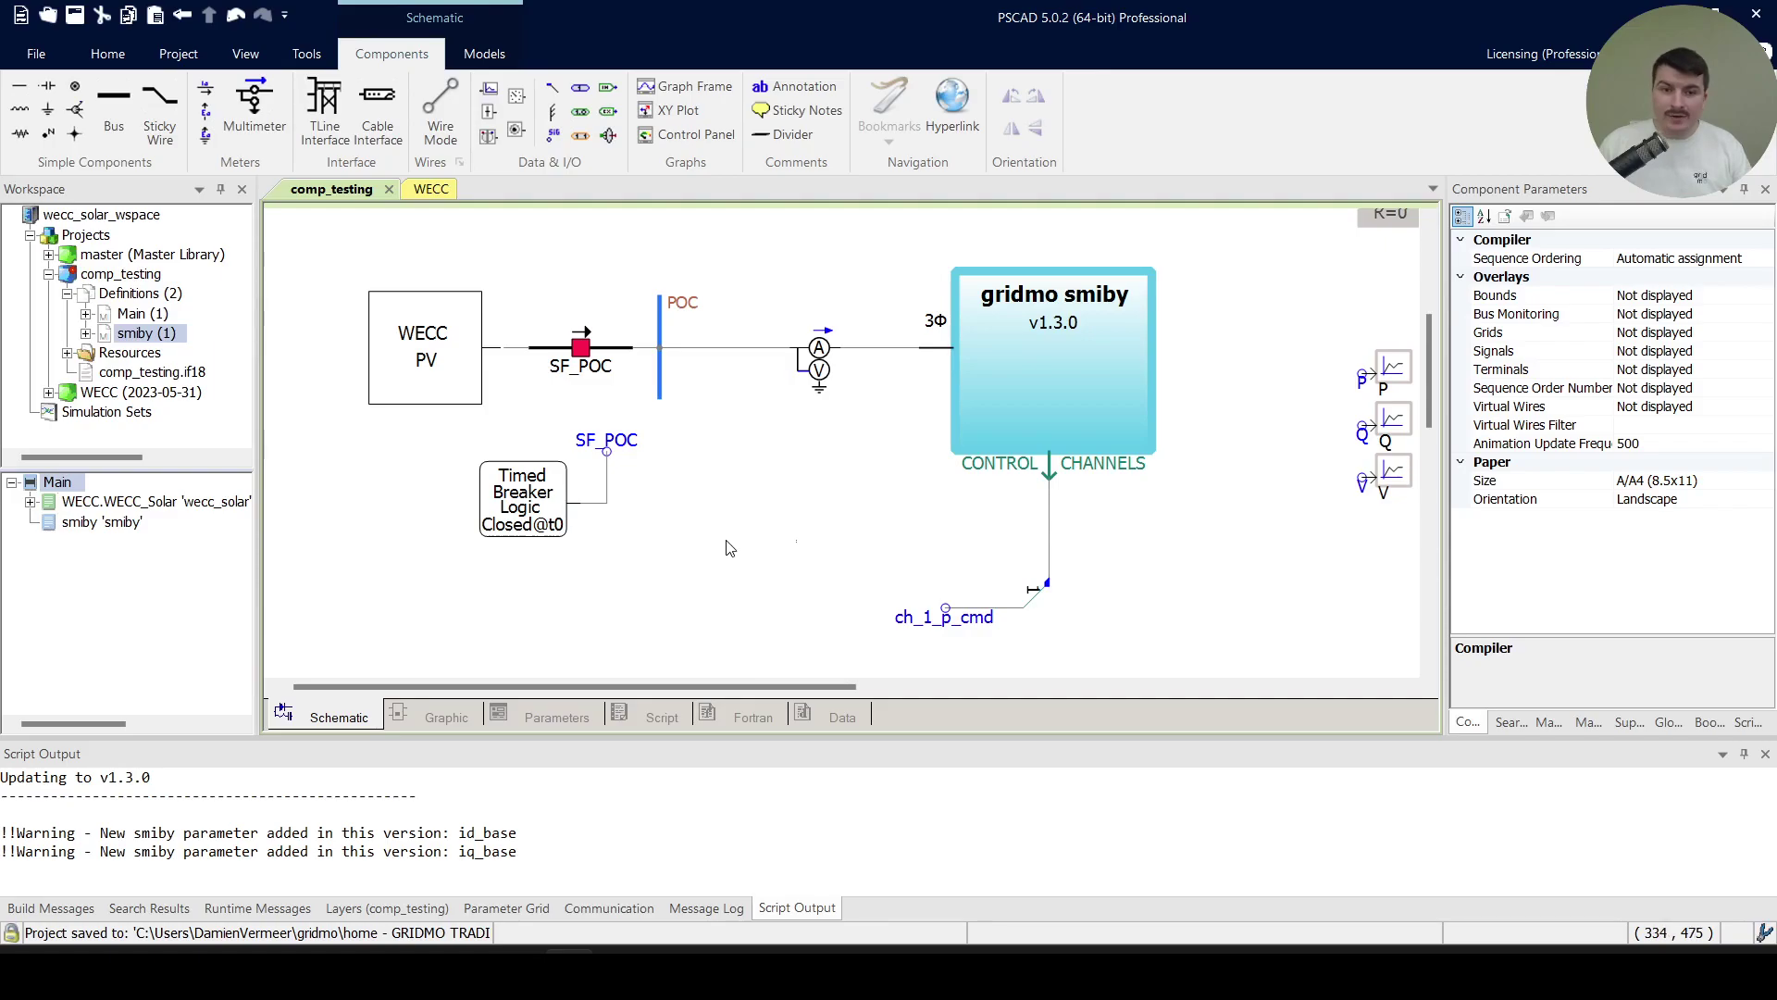
pyautogui.rightClick(1027, 377)
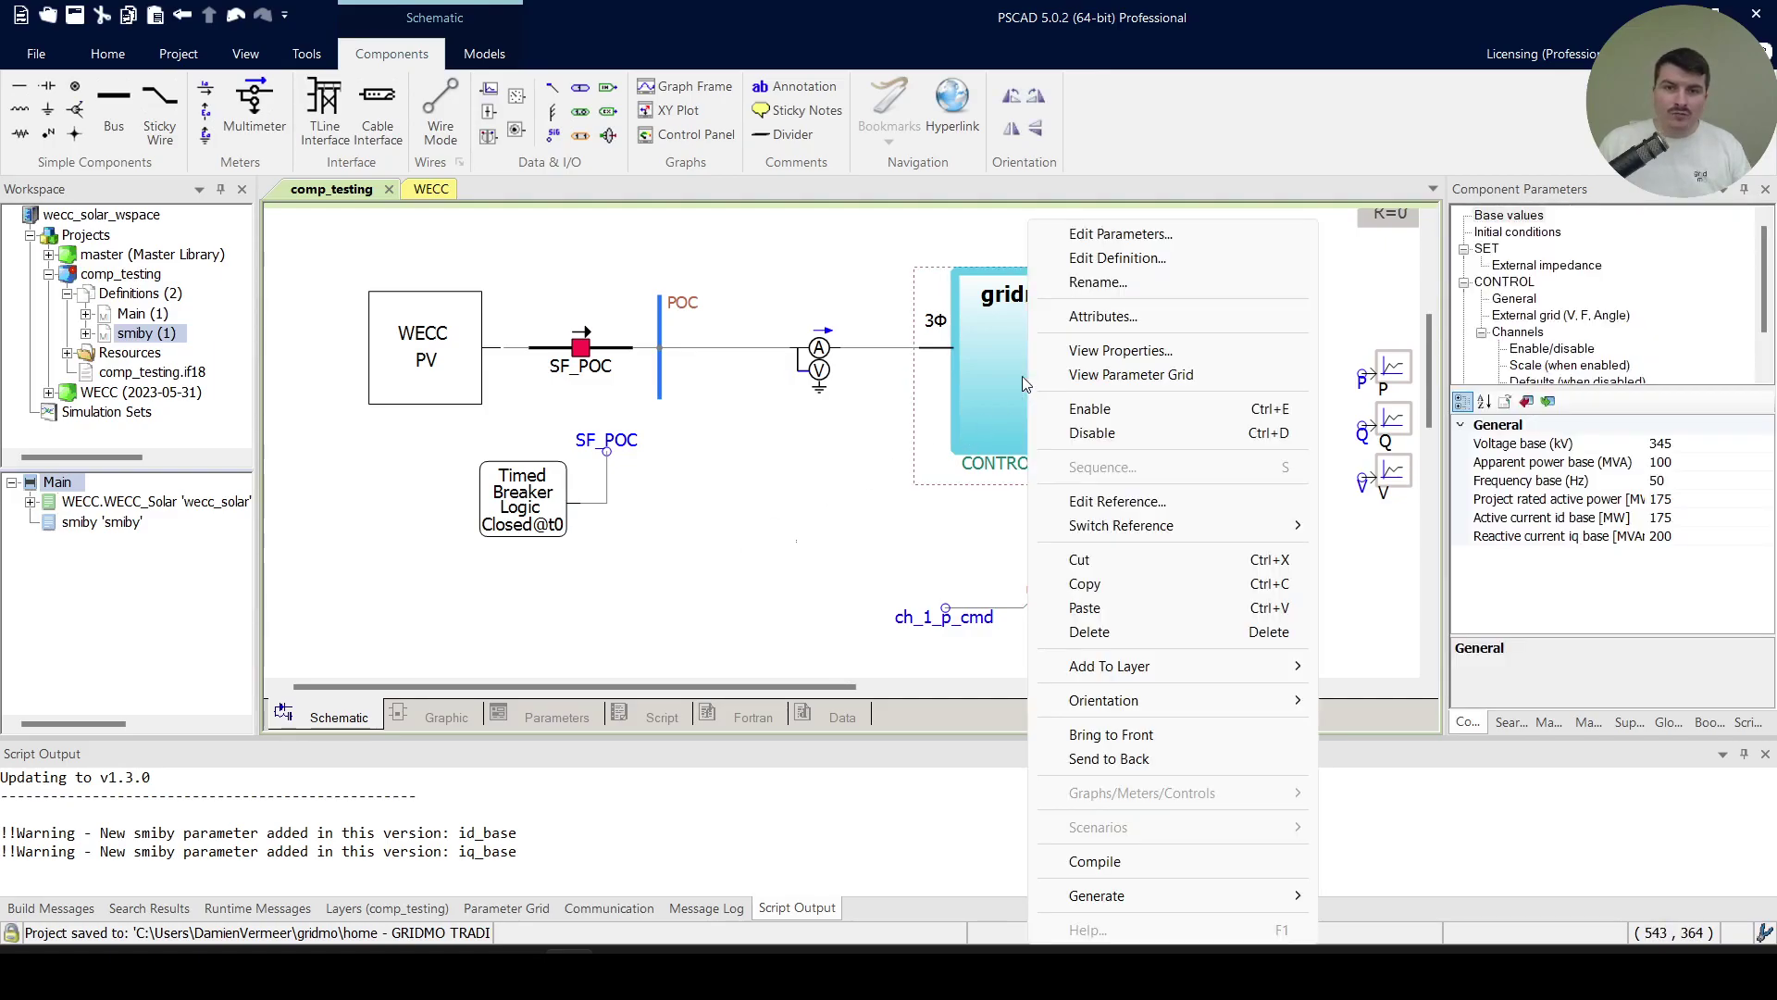
pyautogui.click(1102, 237)
pyautogui.moveTo(1036, 269); pyautogui.dragTo(1568, 199)
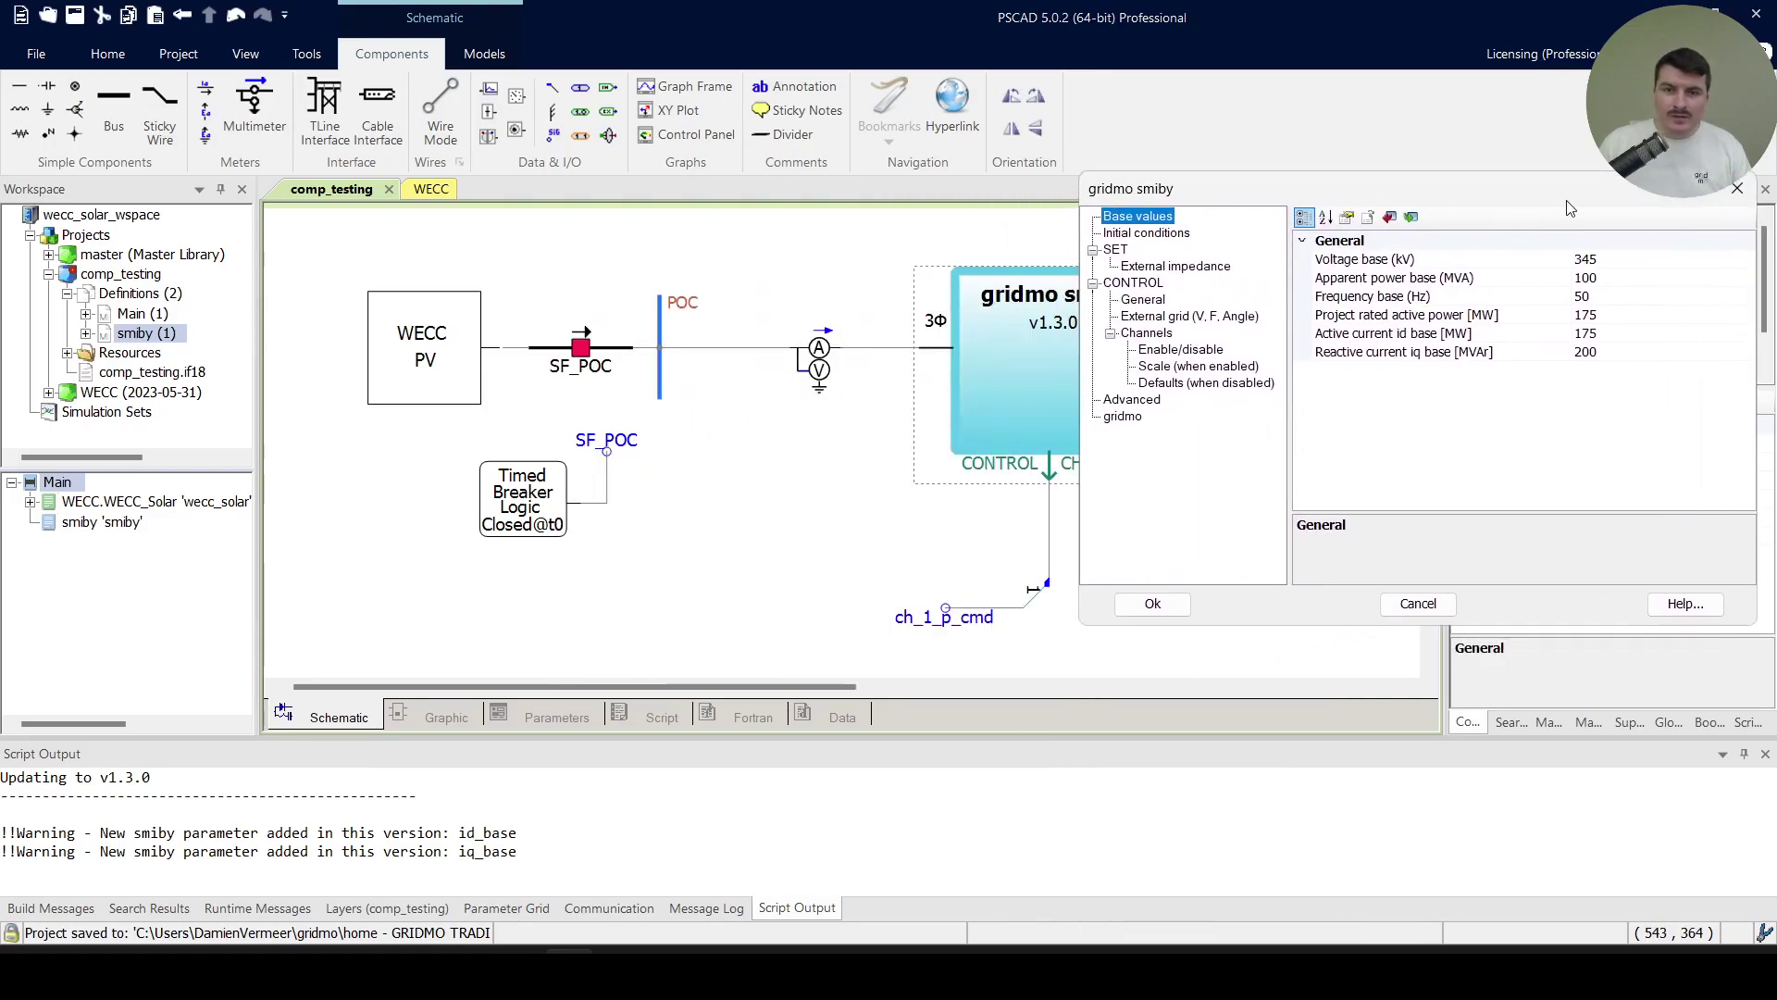
pyautogui.click(1172, 382)
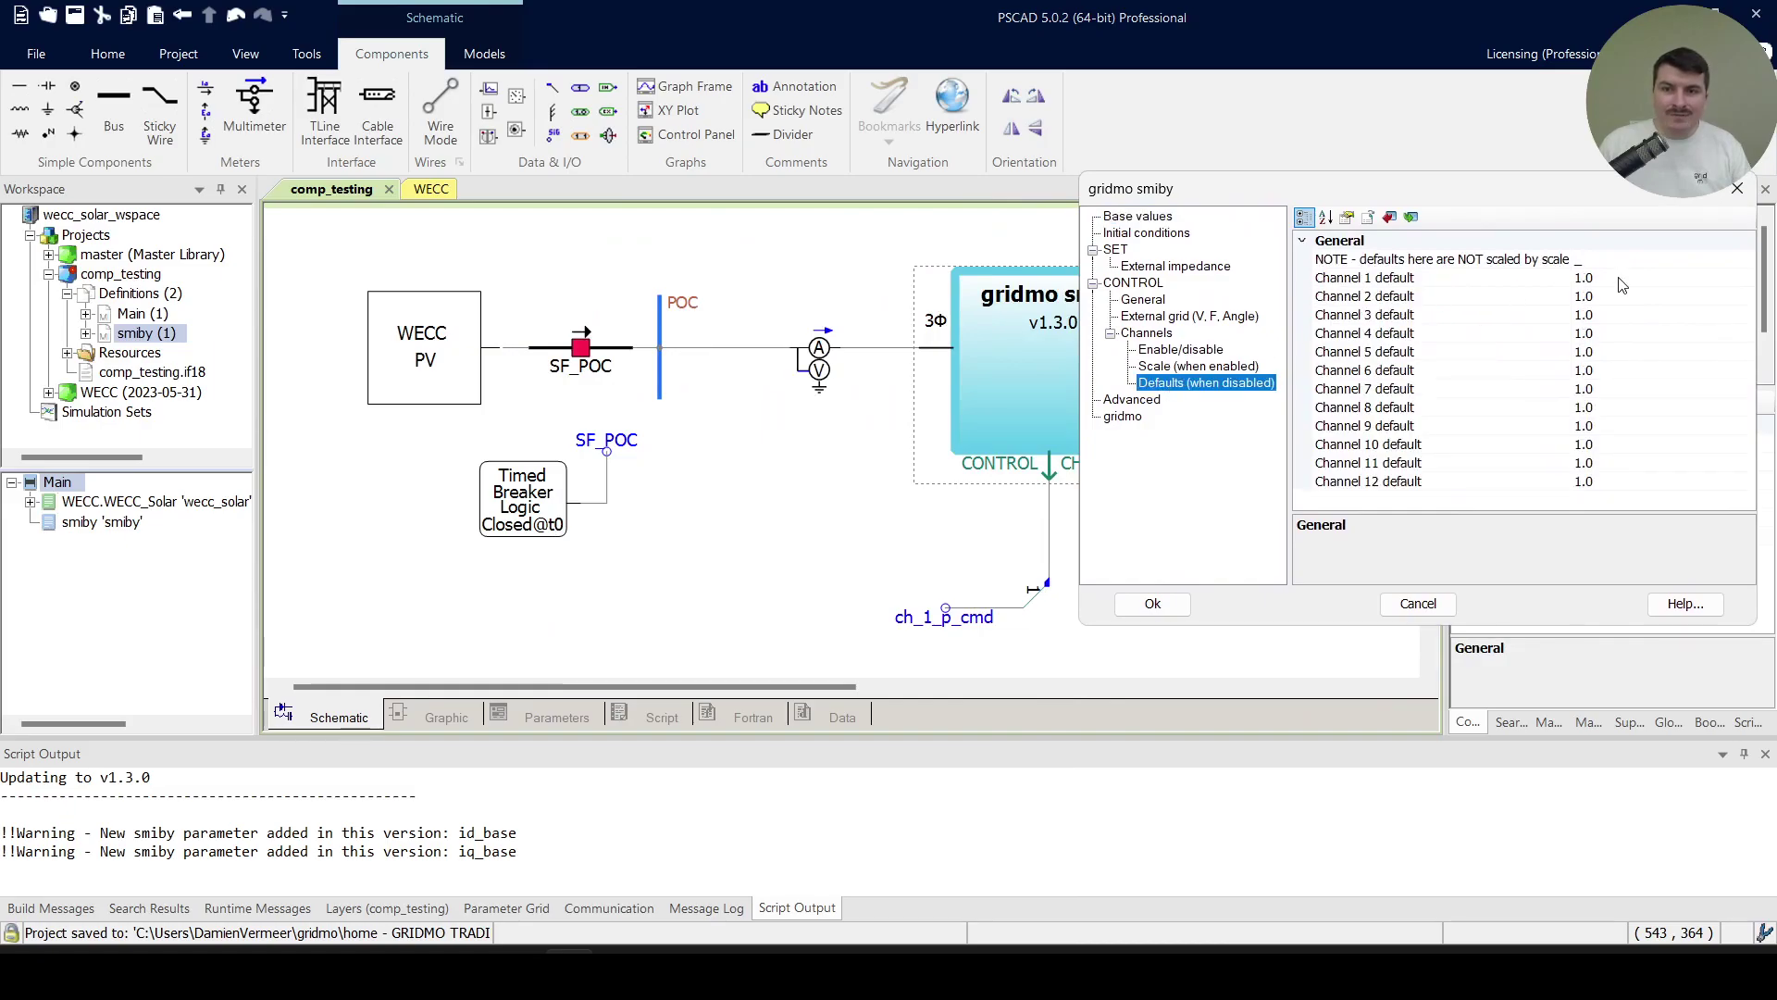
pyautogui.click(1621, 278)
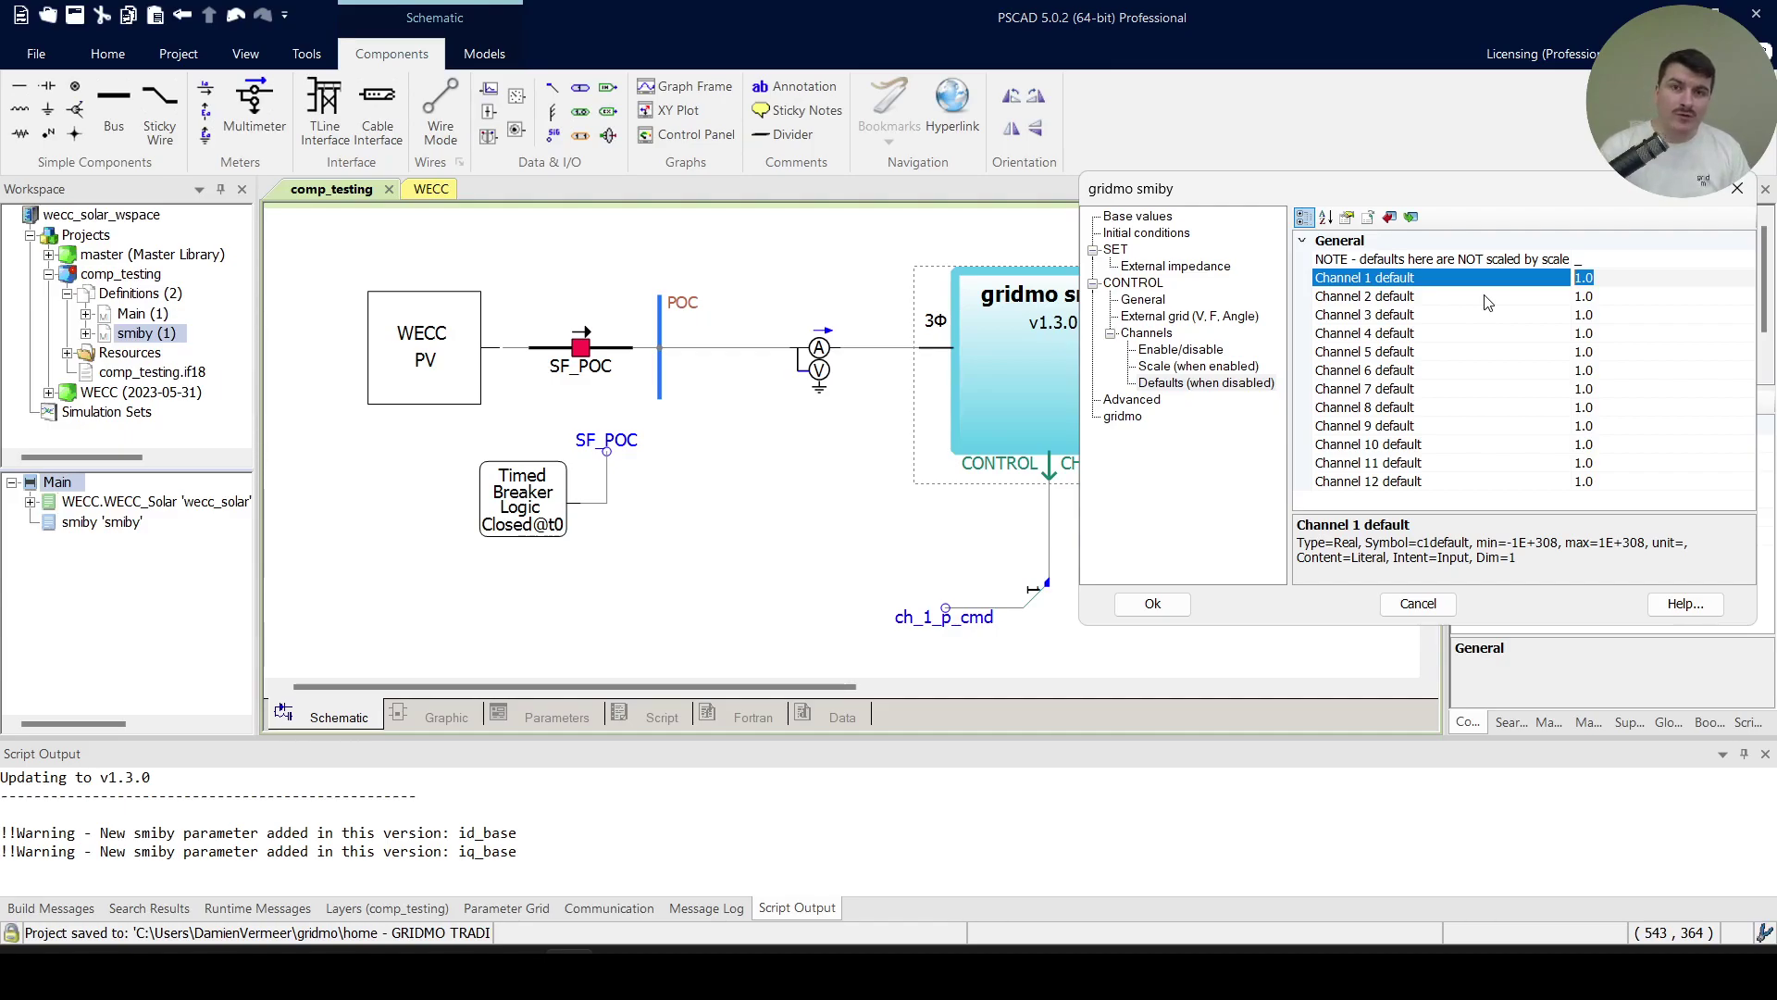
pyautogui.write('0.875')
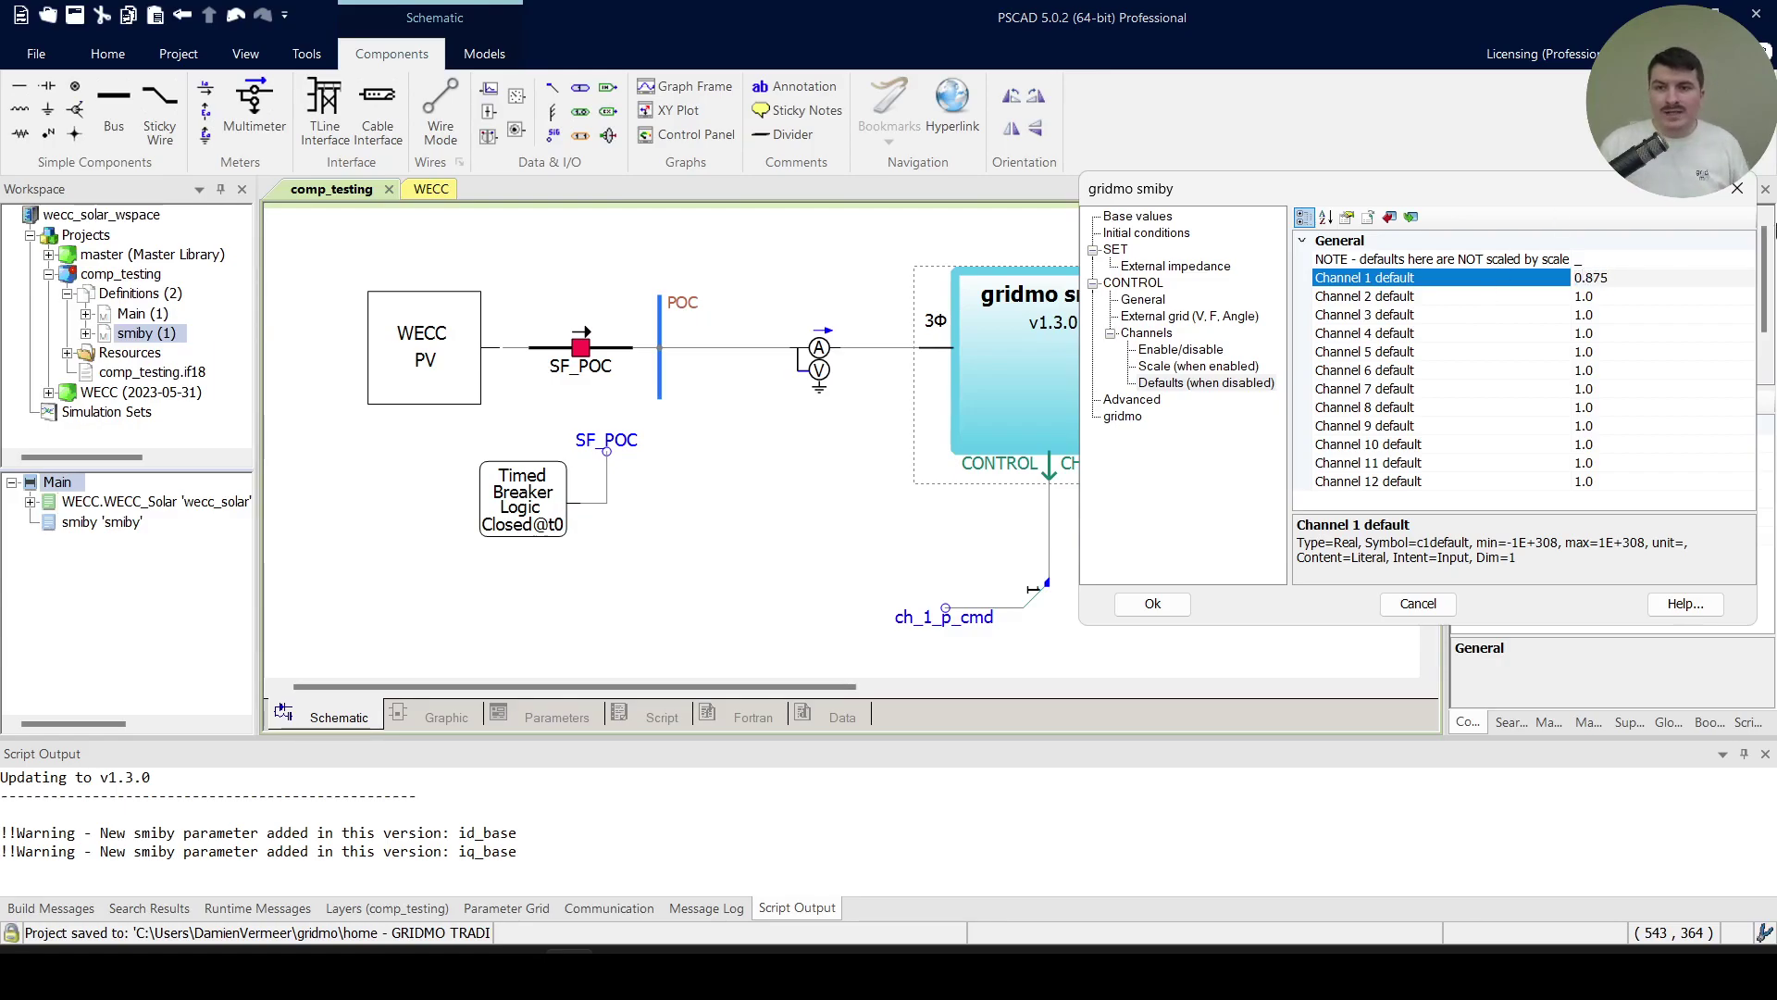
pyautogui.press('Return')
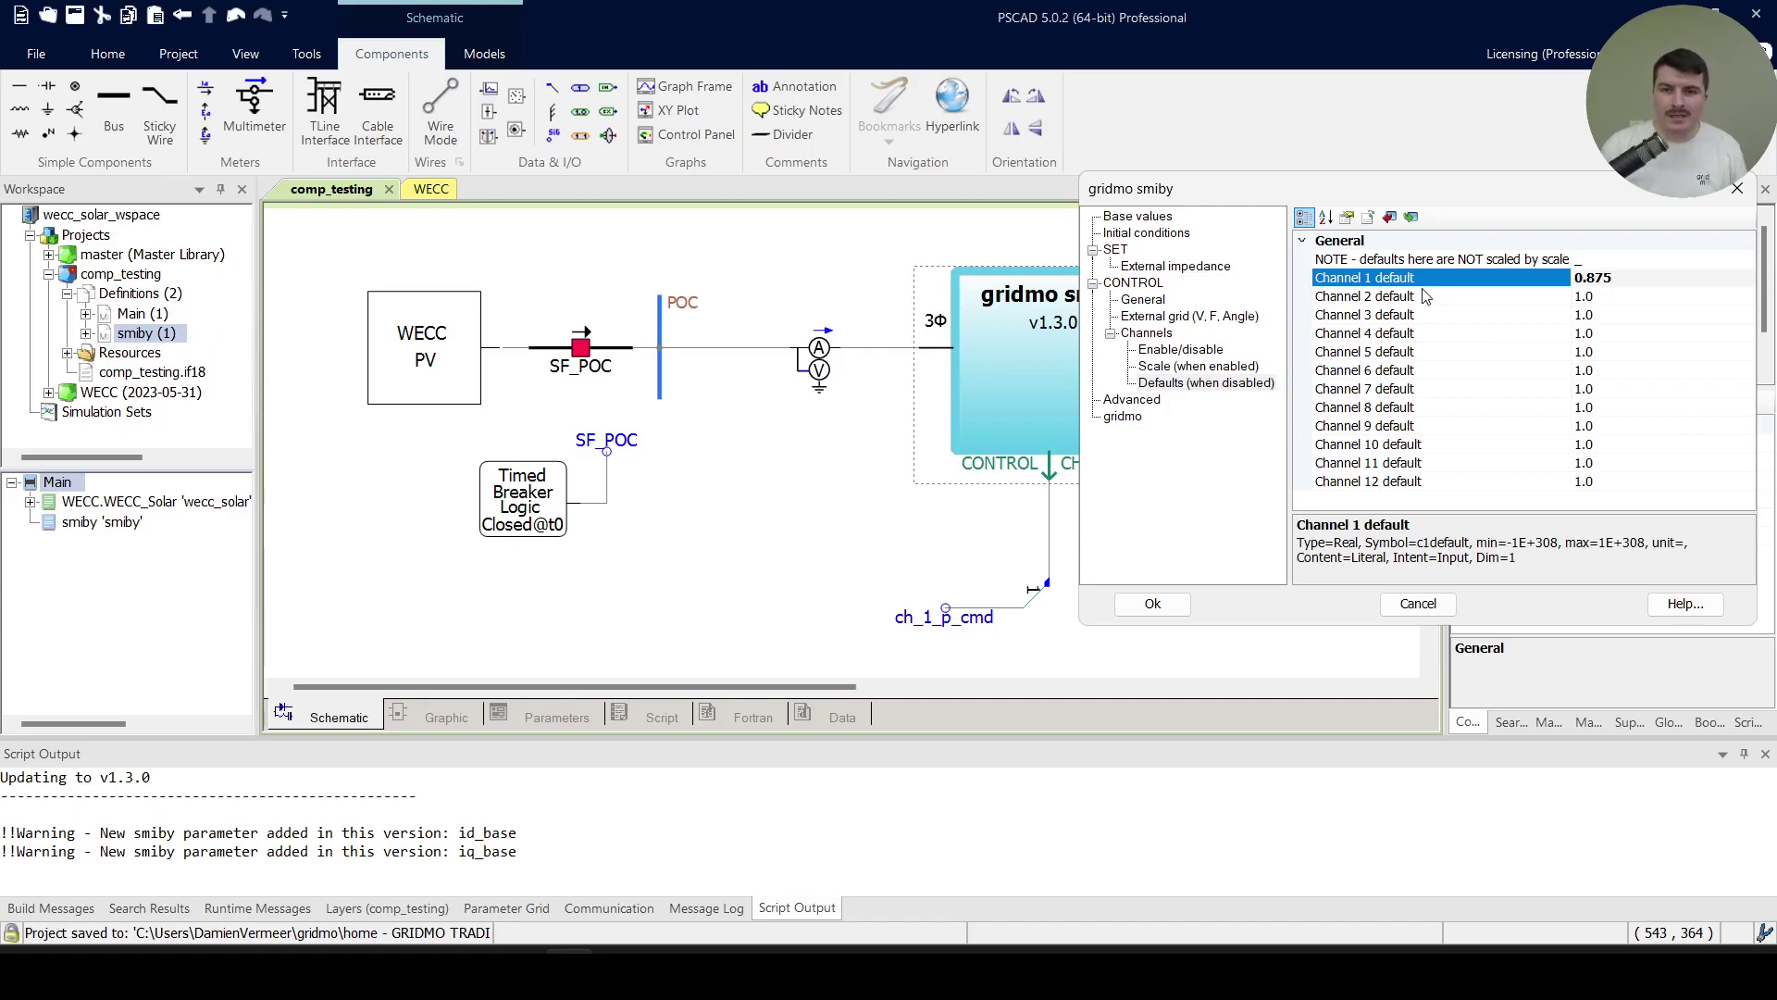
# Copy the channel 1 default value and use it as the channel 1 scale, 0.875
pyautogui.click(1592, 277)
pyautogui.hotkey('ctrl', 'c')
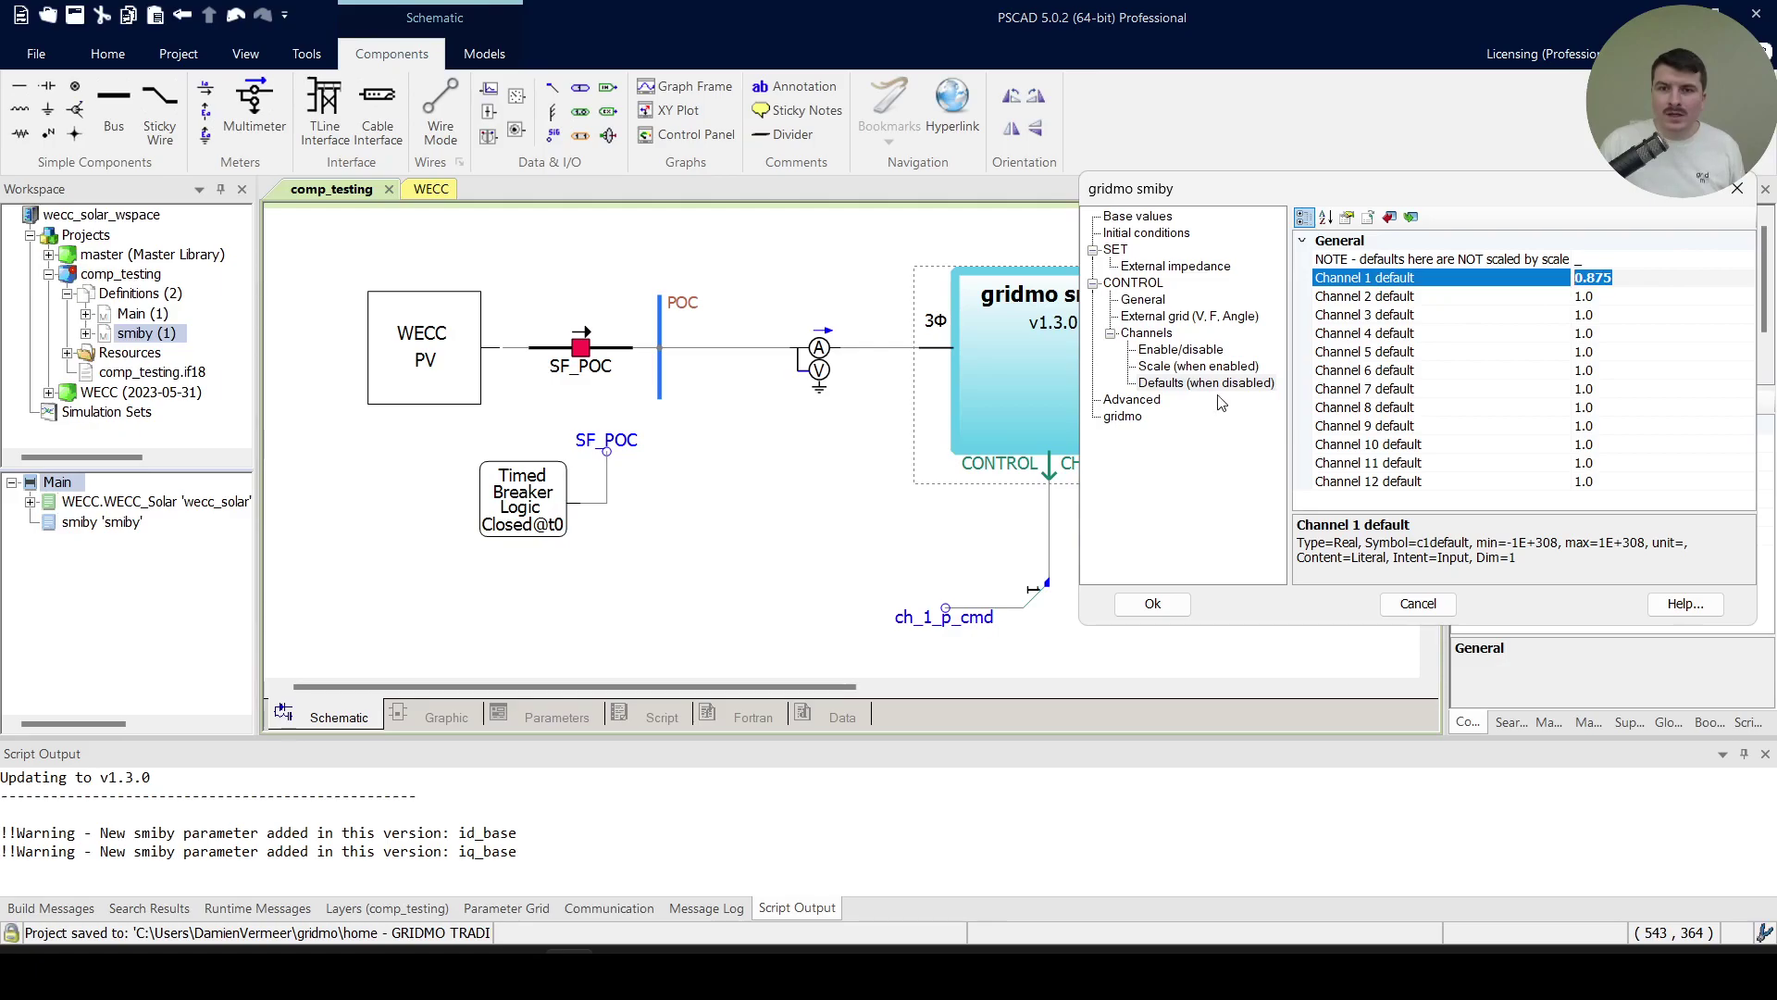
pyautogui.click(1199, 366)
pyautogui.click(1562, 258)
pyautogui.hotkey('ctrl', 'v')
pyautogui.press('Return')
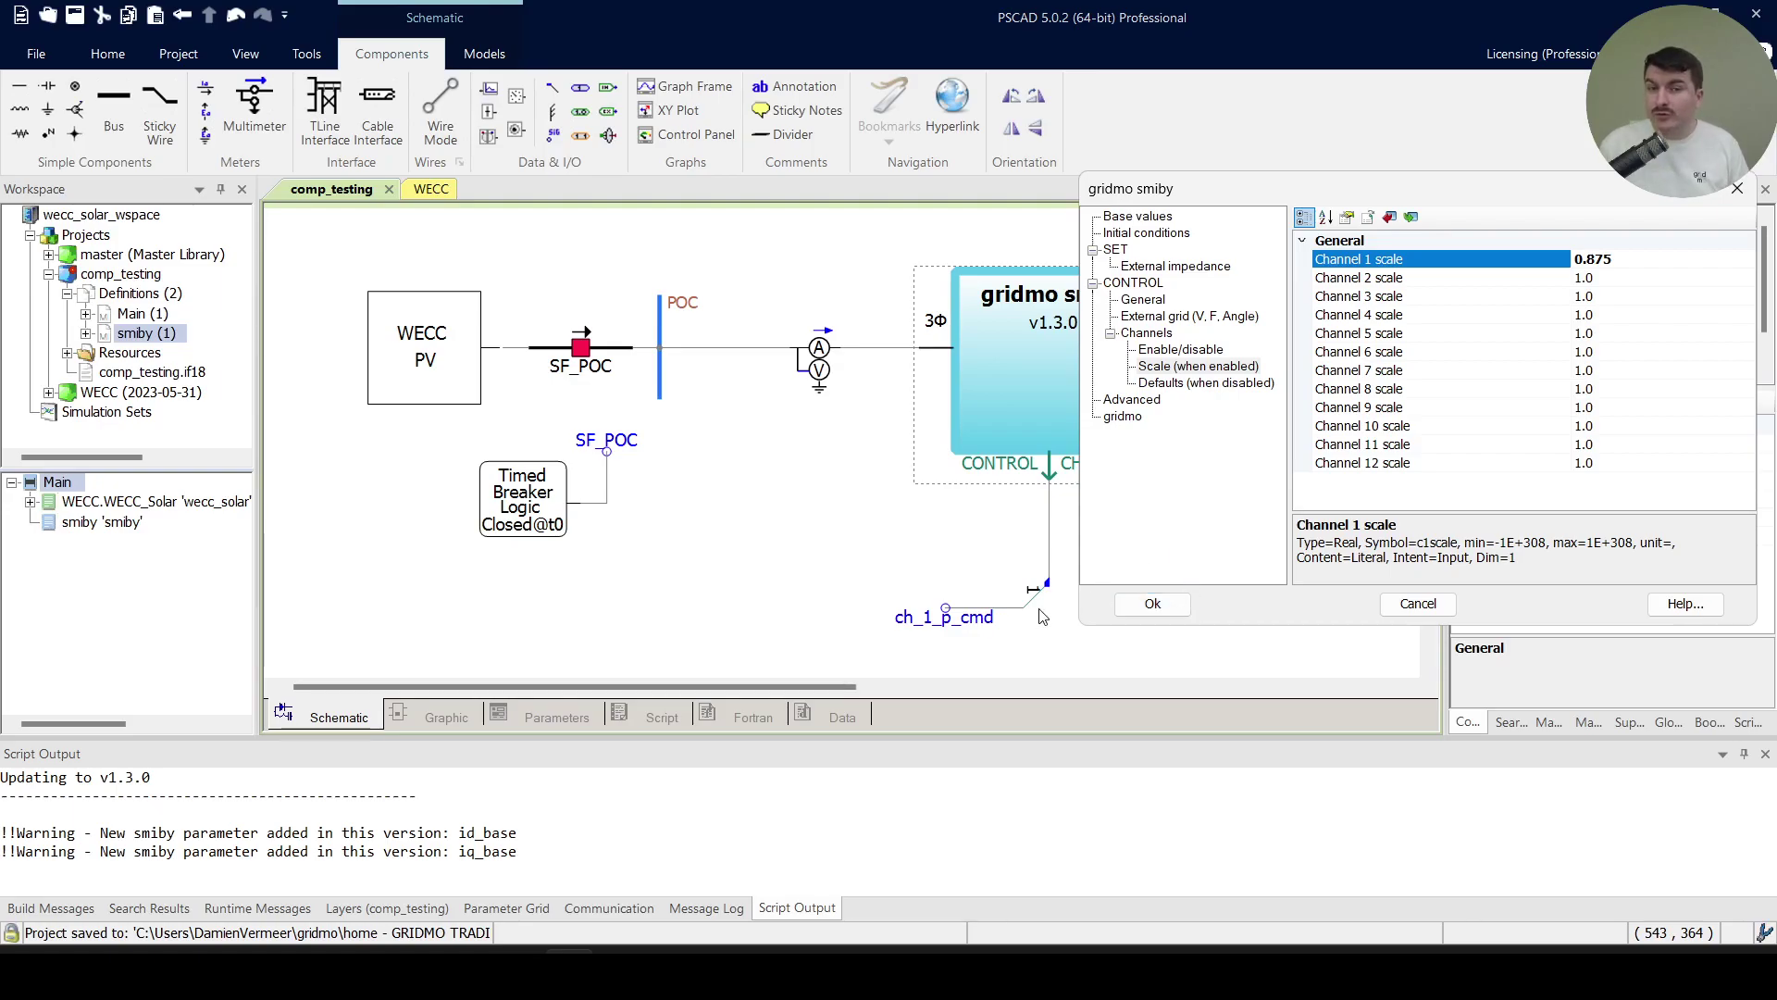
pyautogui.click(1624, 278)
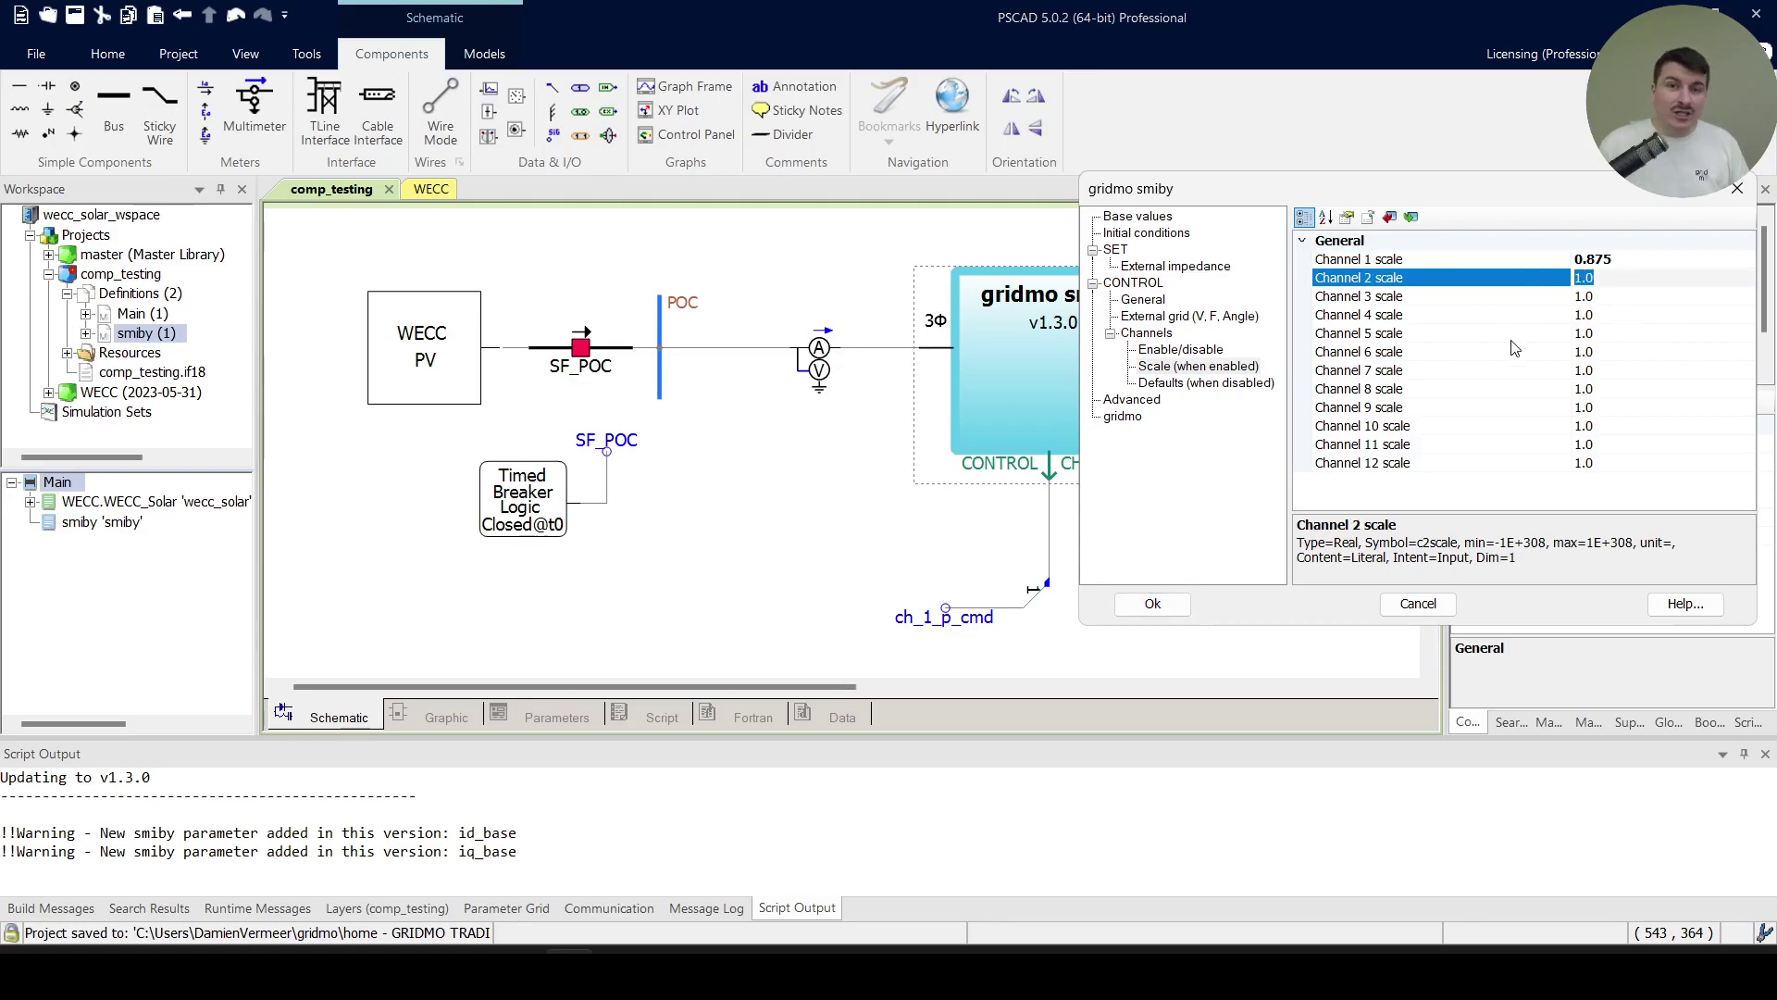
pyautogui.write('345')
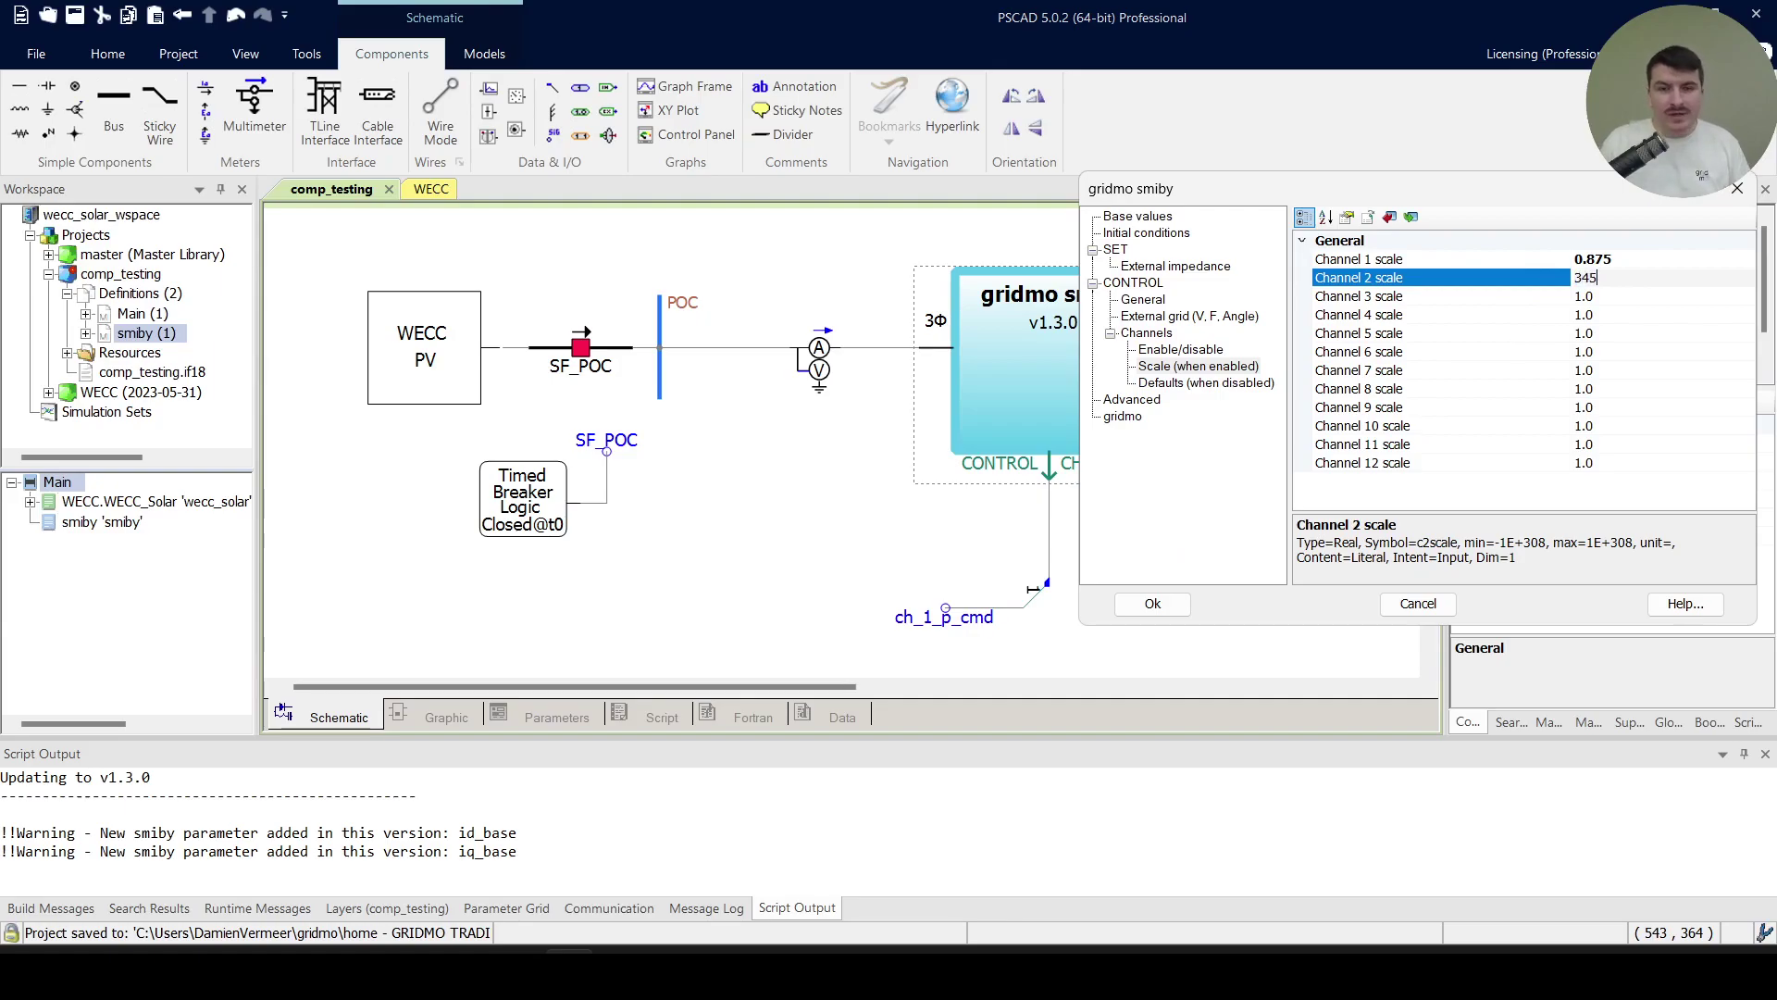
pyautogui.write('000')
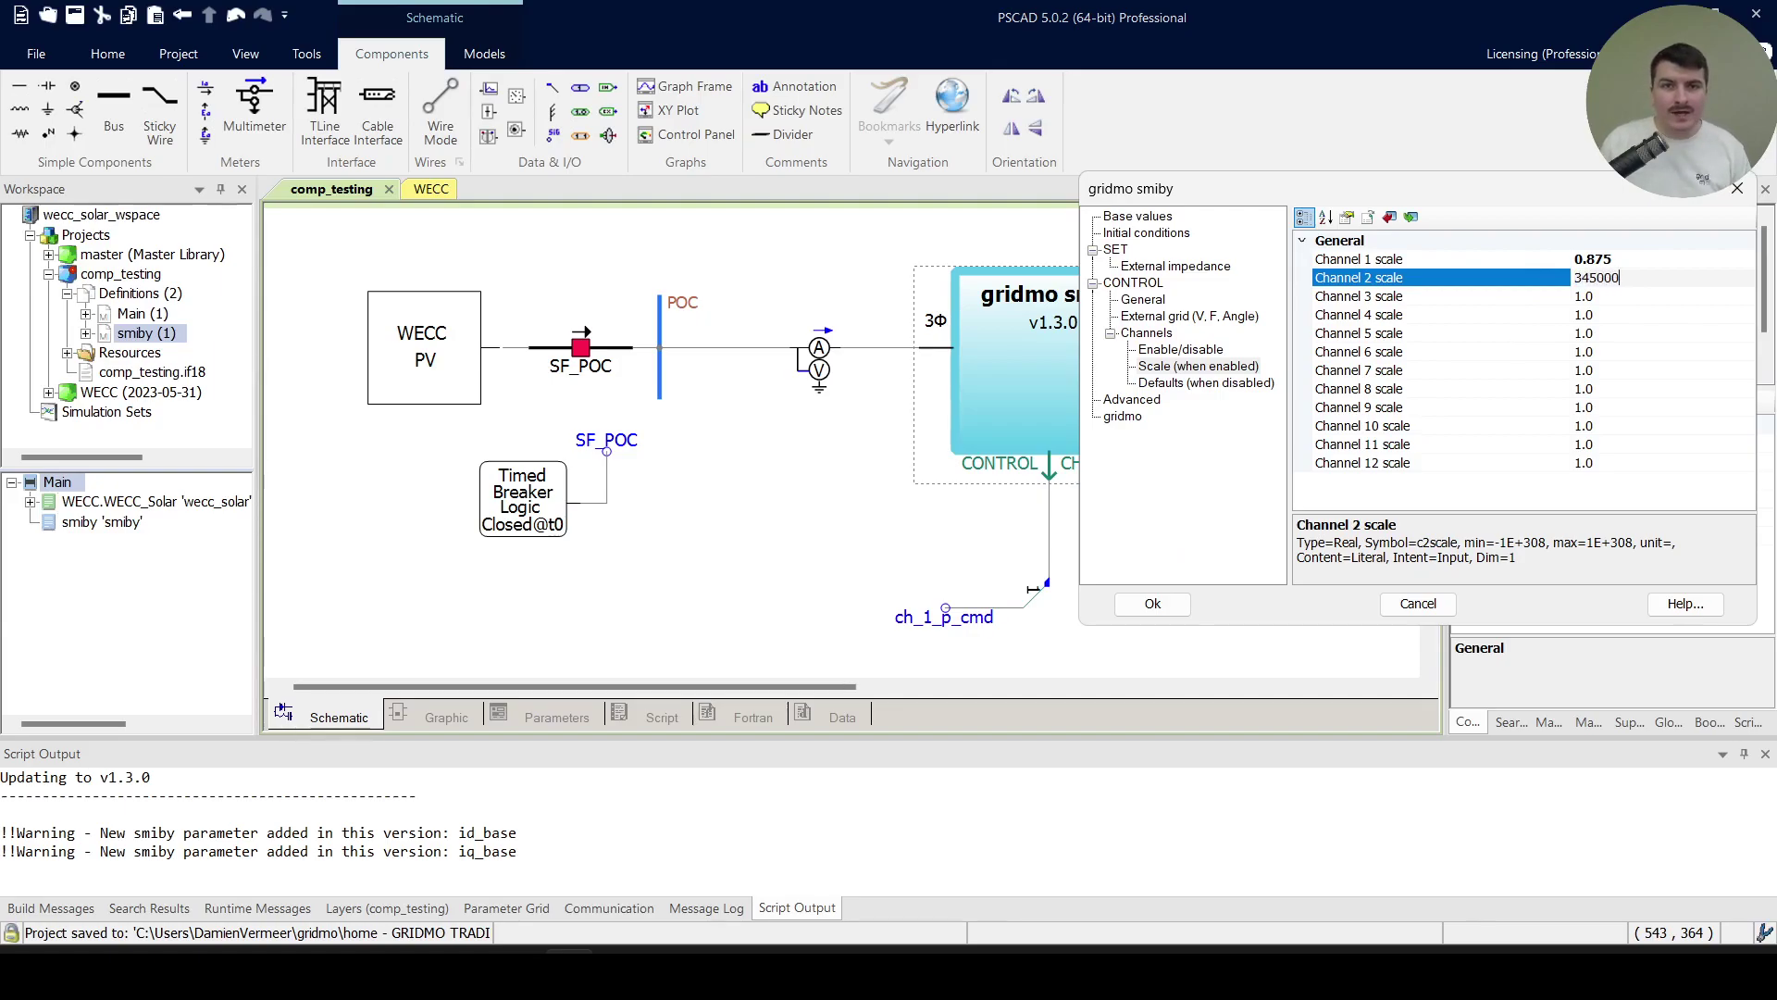
pyautogui.click(1654, 295)
pyautogui.click(1655, 286)
pyautogui.moveTo(1655, 286); pyautogui.dragTo(1498, 285)
pyautogui.write('1.0')
pyautogui.press('Return')
# Accept the smiby parameters, and in File Explorer copy all files from the Example smiby config files folder
pyautogui.click(1152, 603)
pyautogui.hotkey('alt', 'Tab')
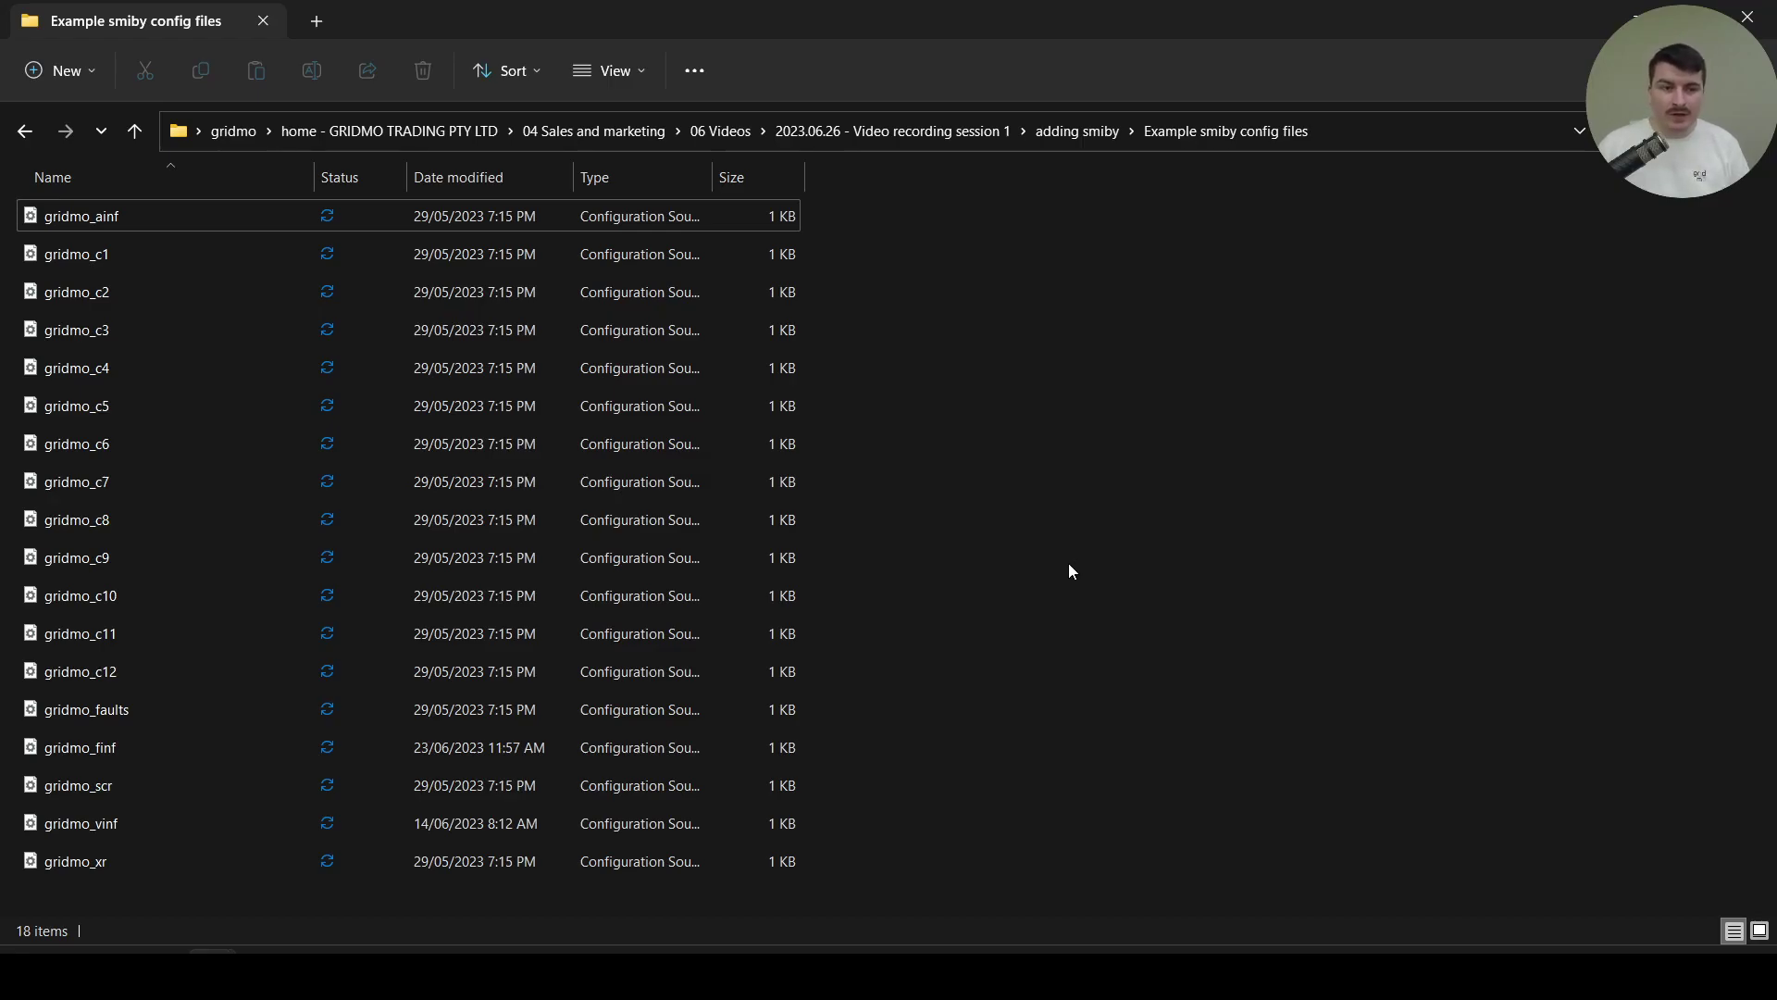
pyautogui.hotkey('ctrl', 'a')
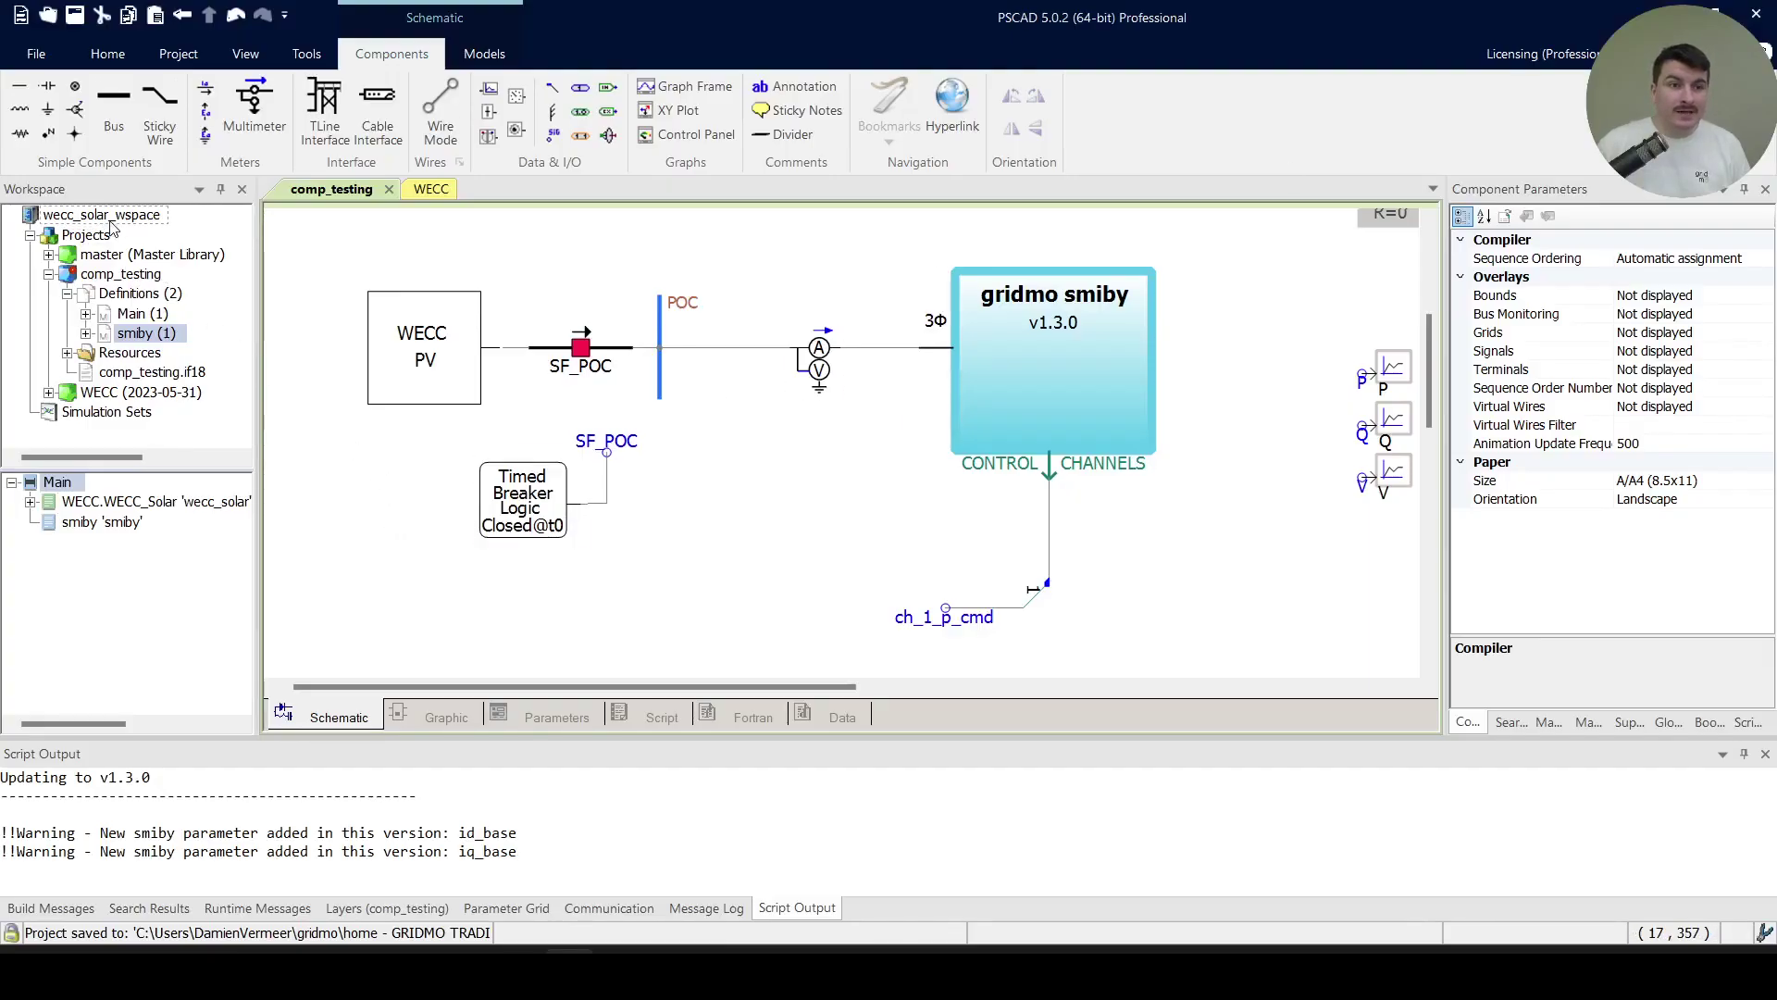
# Show the wecc_solar_wspace workspace's folder in File Explorer and paste the copied gridmo config files into it
pyautogui.rightClick(103, 221)
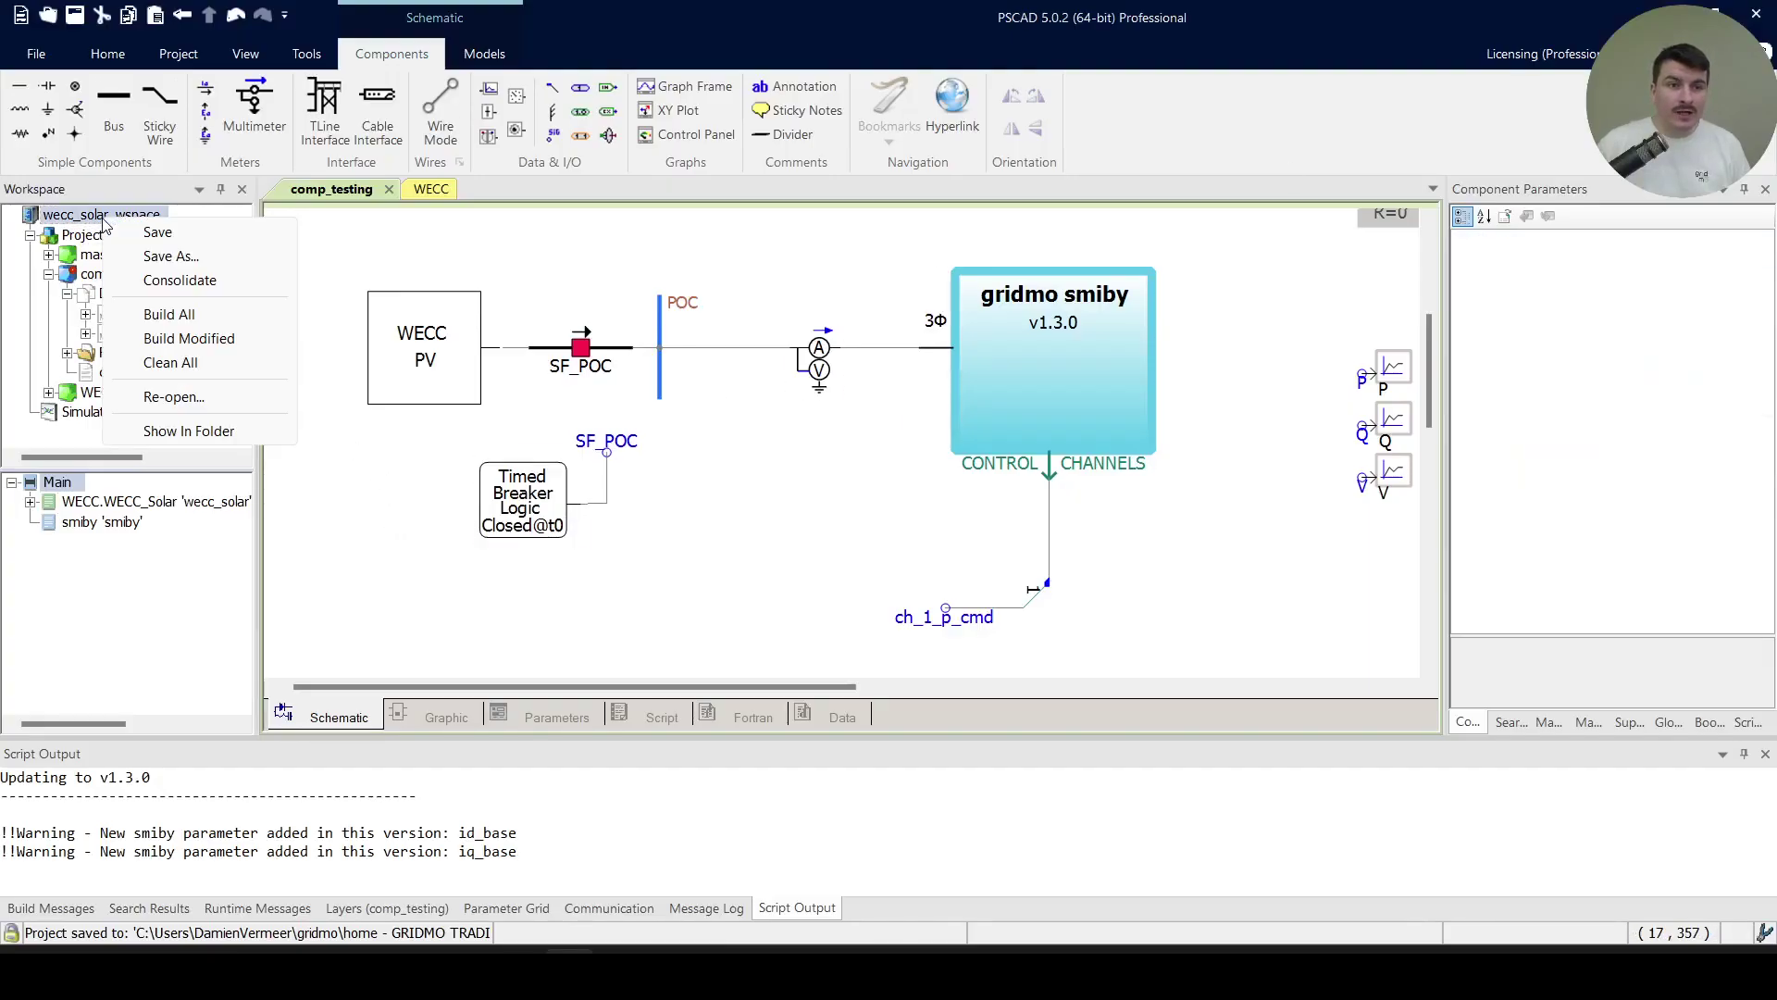
pyautogui.click(219, 431)
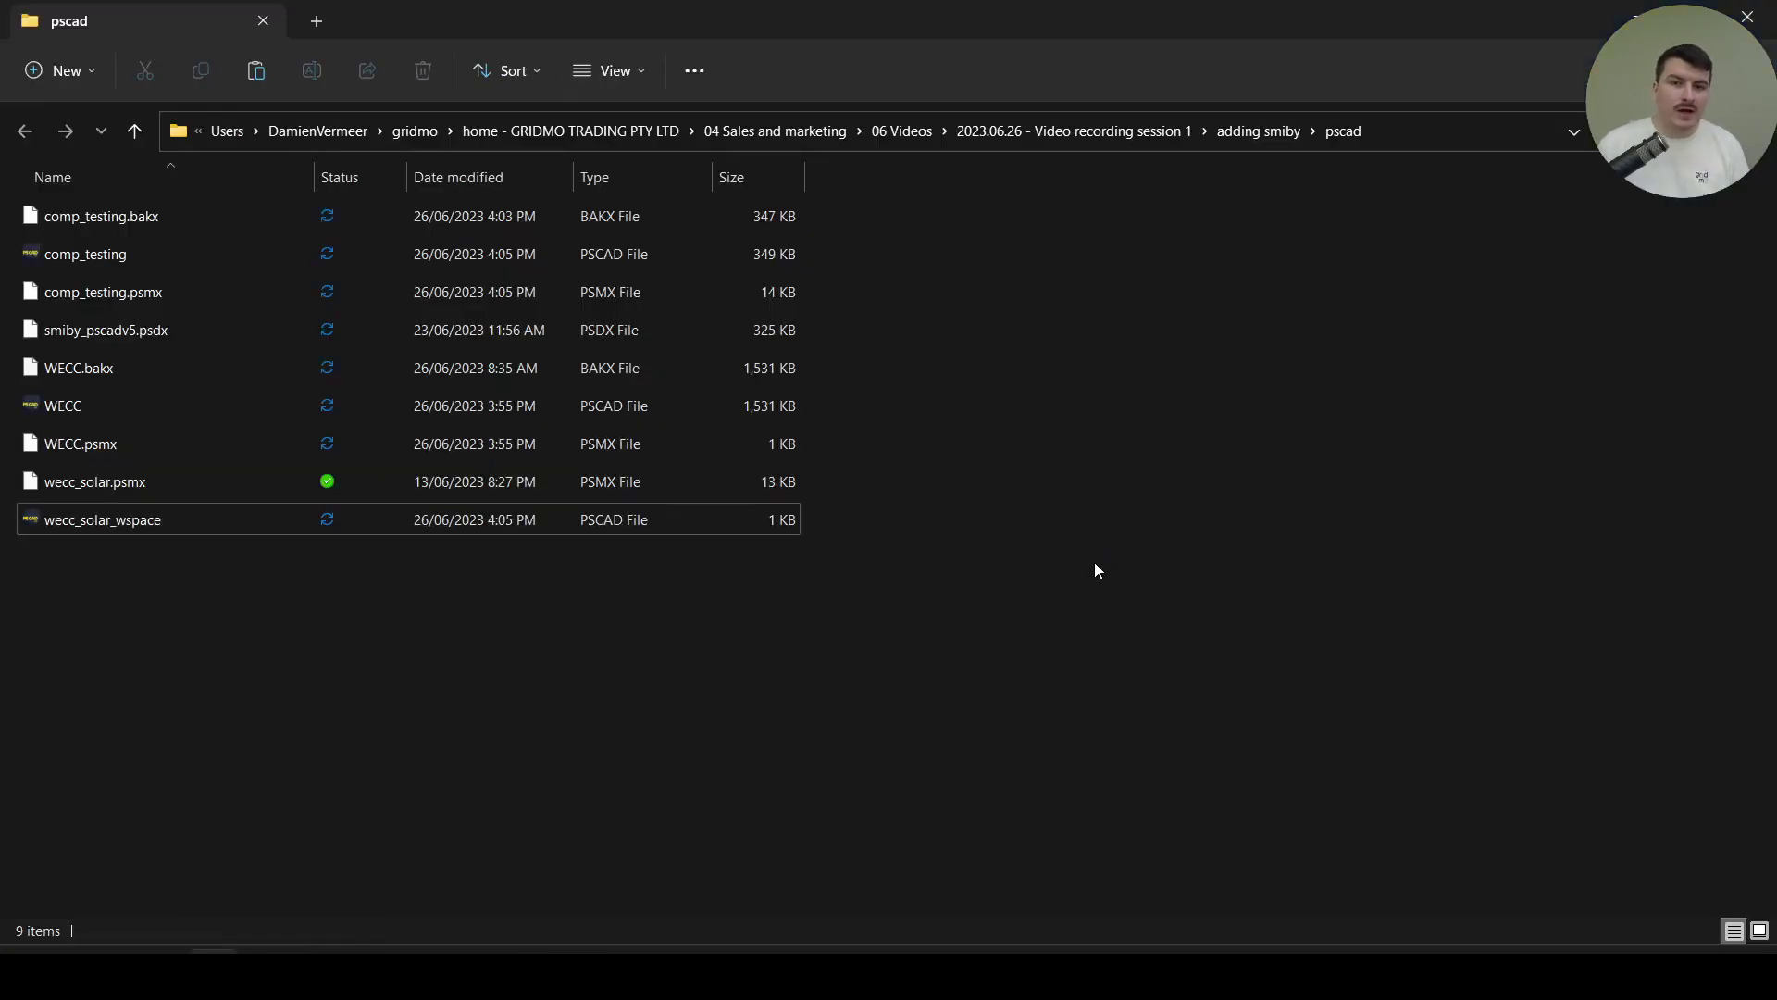
pyautogui.hotkey('ctrl', 'v')
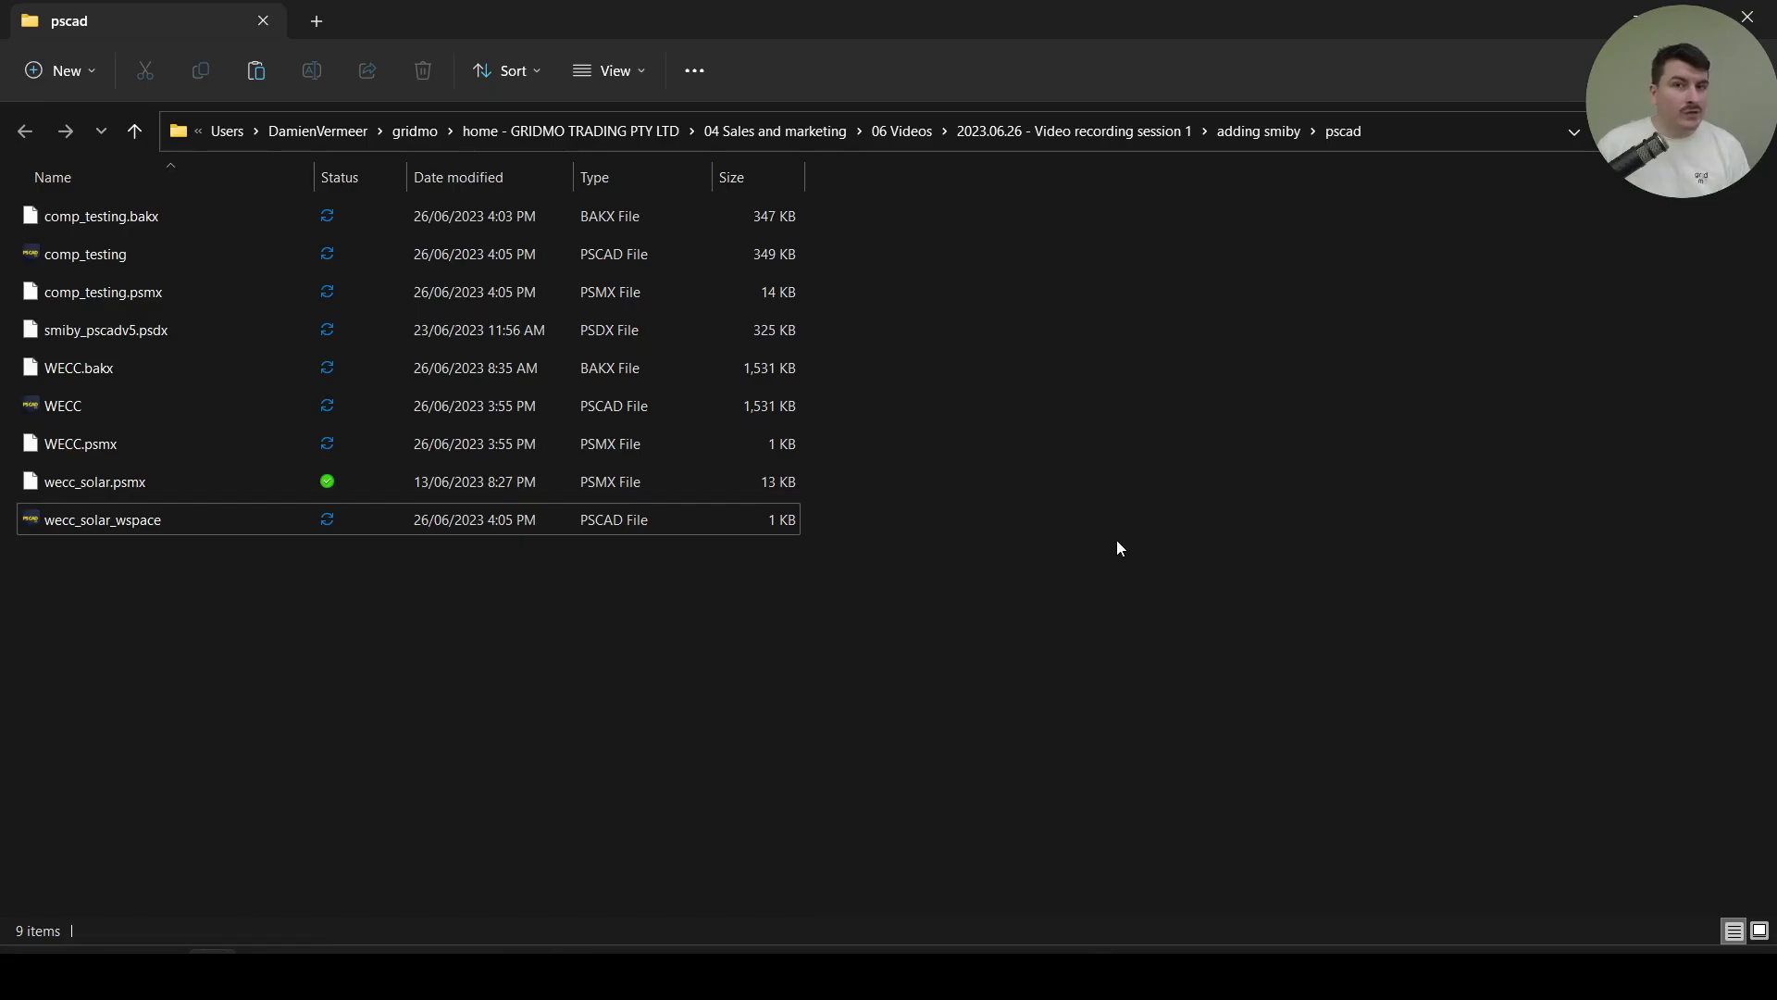
pyautogui.click(1039, 418)
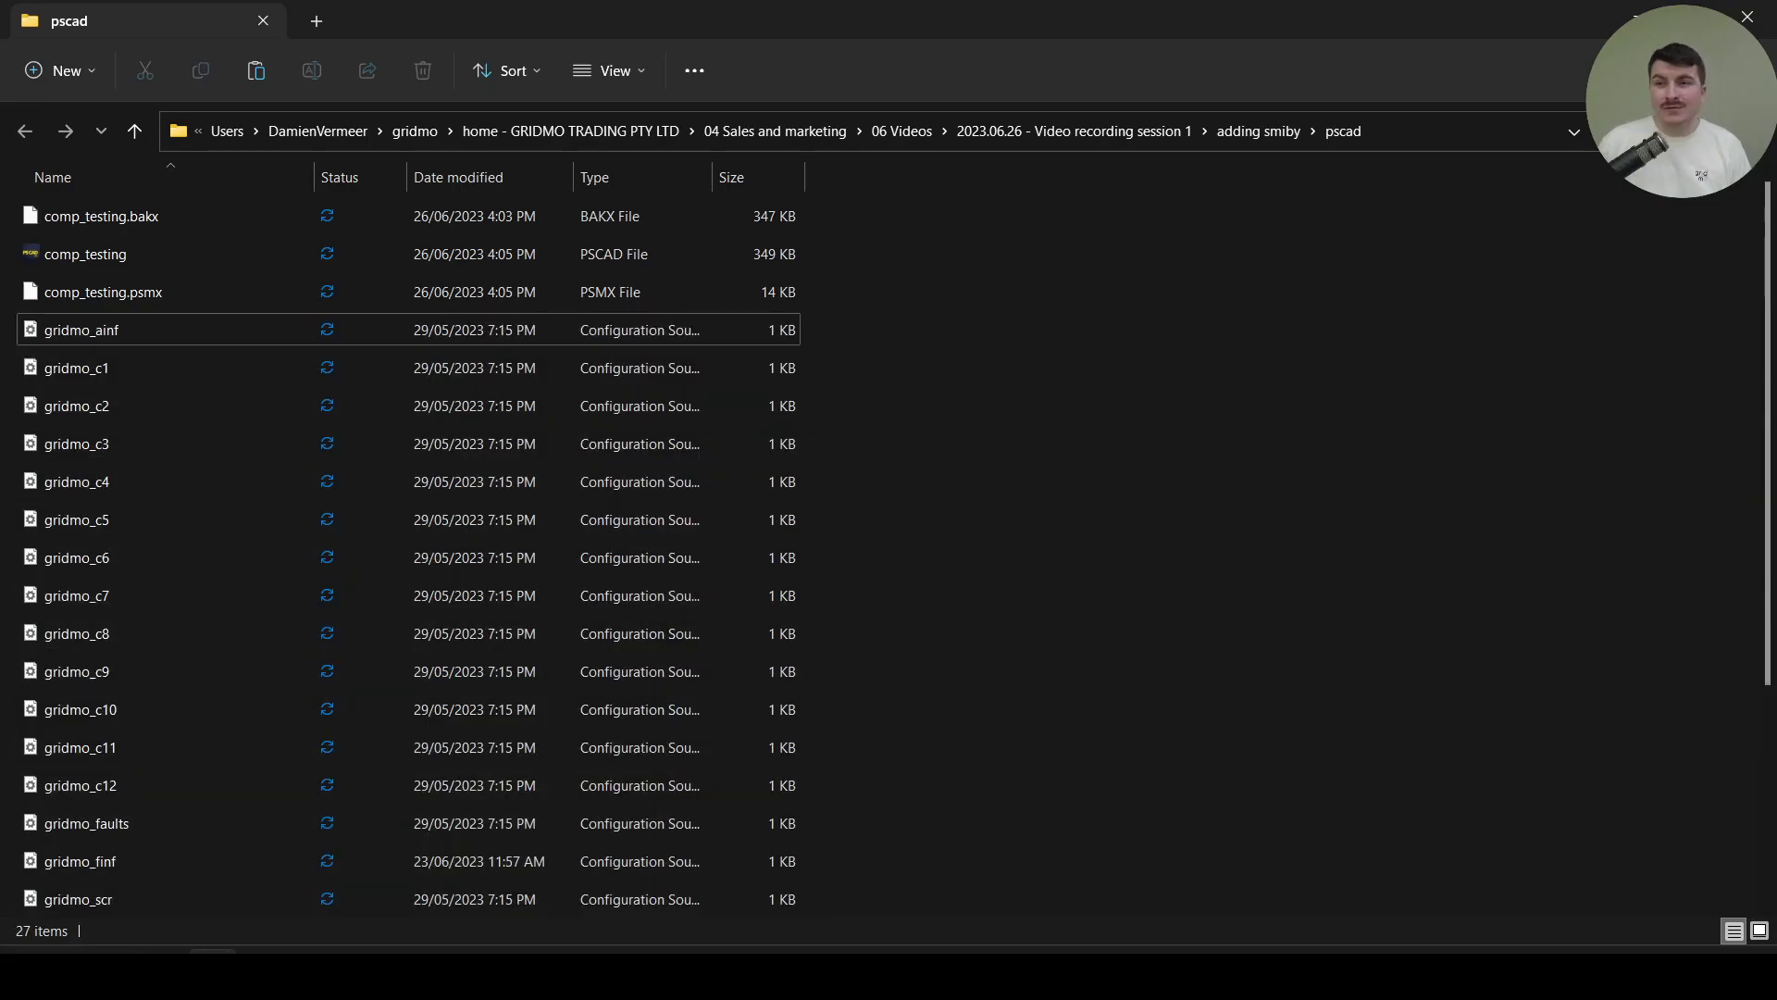
pyautogui.click(1637, 17)
# Return to PSCAD, run the comp_testing simulation and allow it through the firewall on public networks
pyautogui.click(800, 474)
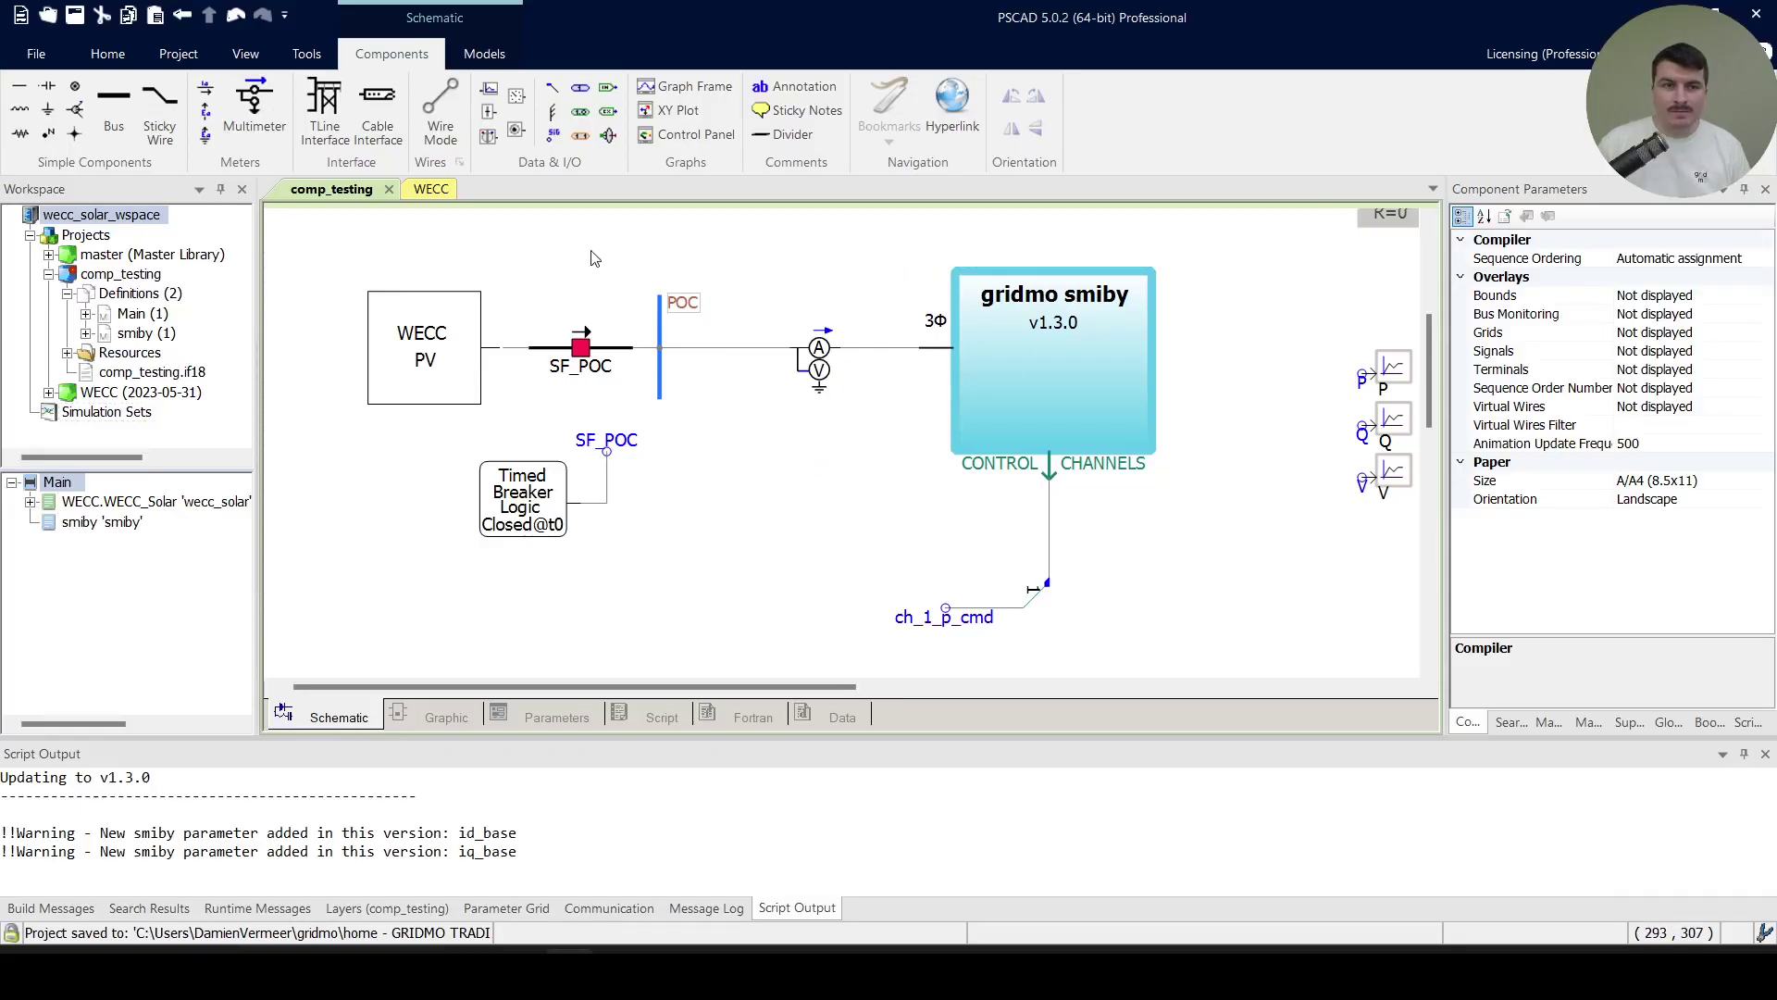
pyautogui.click(103, 53)
pyautogui.click(305, 100)
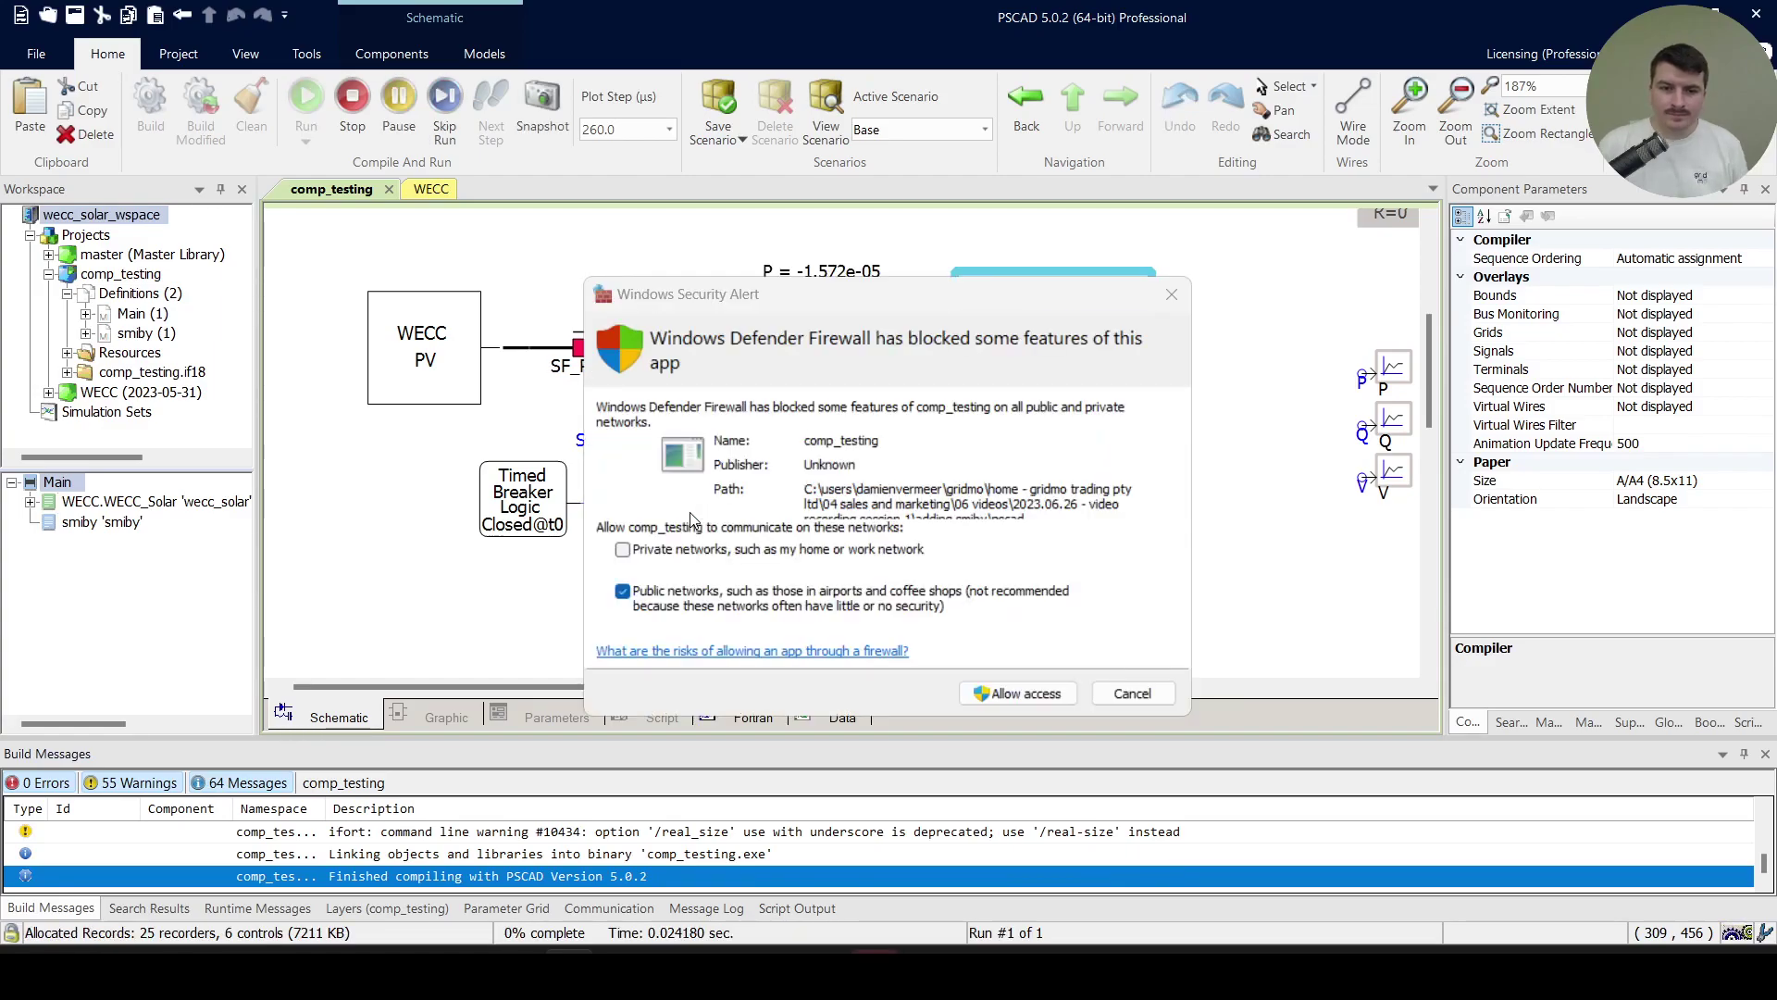
pyautogui.click(1000, 693)
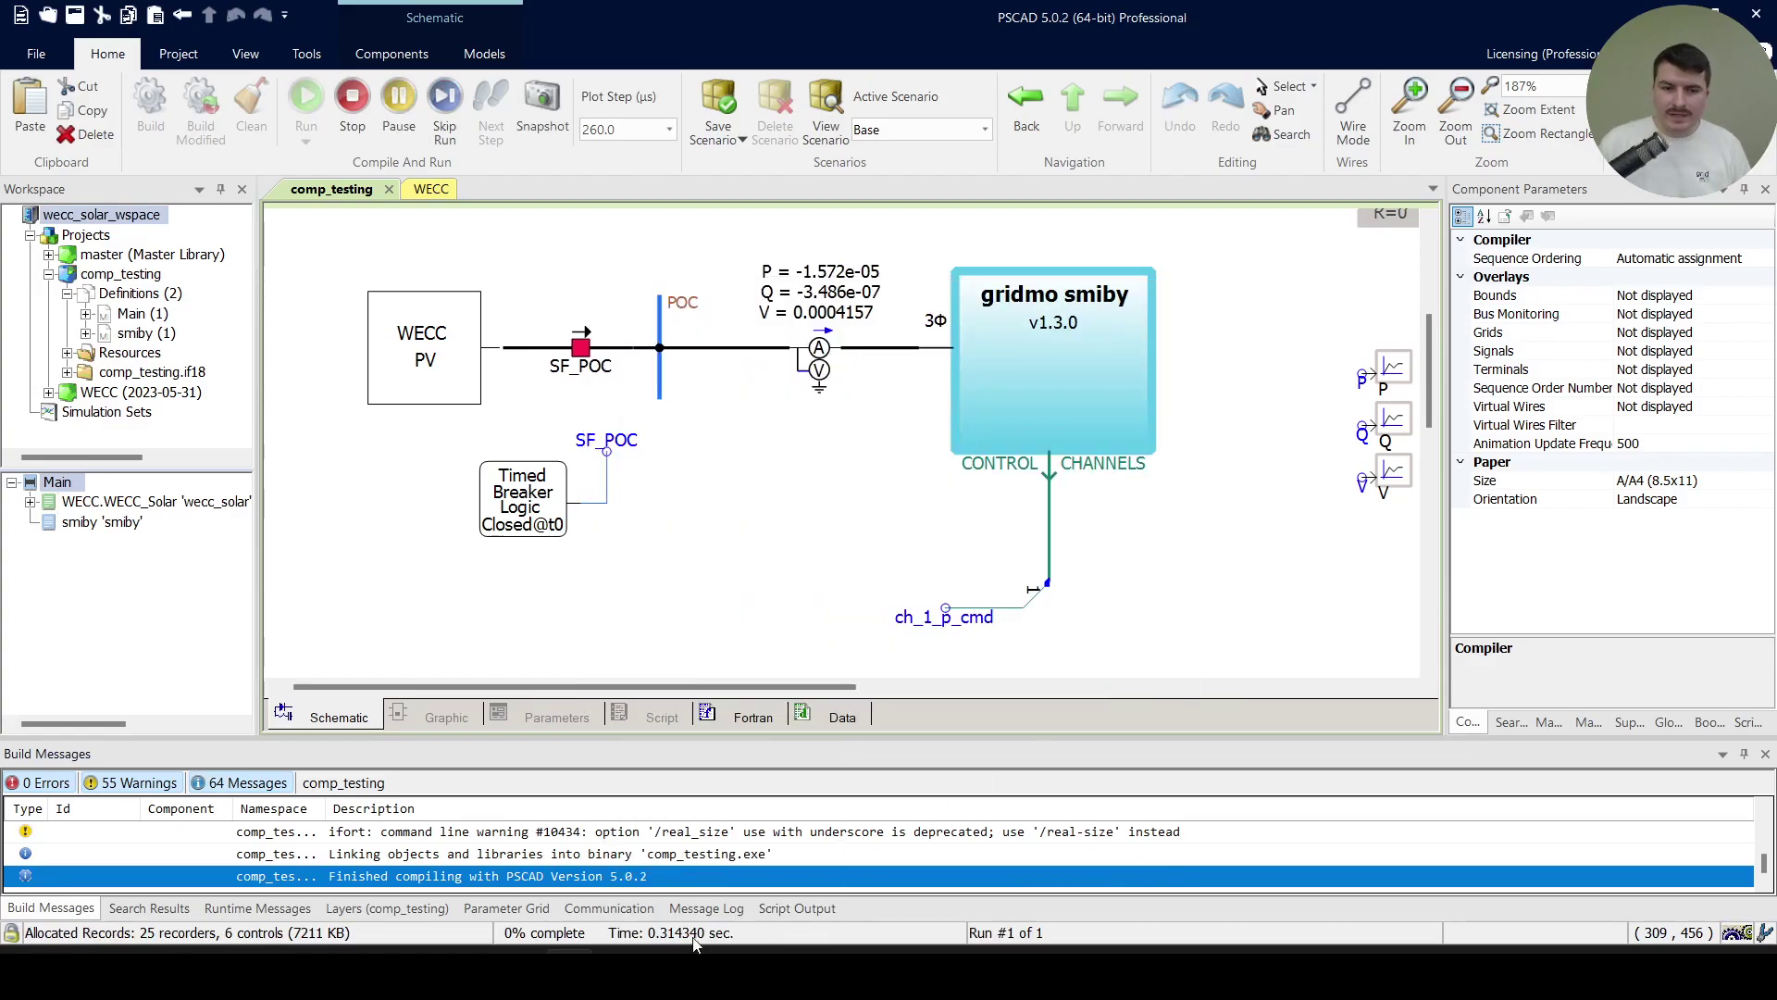